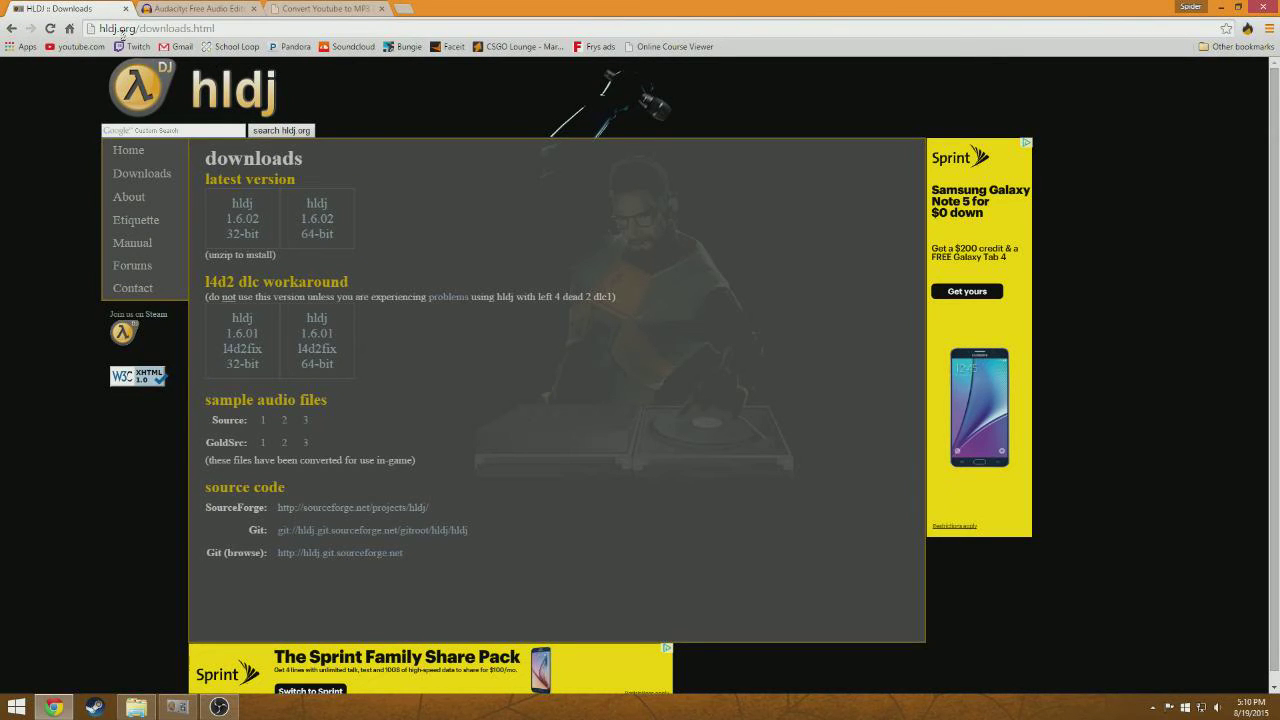
- Look over the HLDJ home and downloads pages, the Audacity site and the VidToMP3 converter page
{"action": "left_click", "coordinate": [128, 150]}
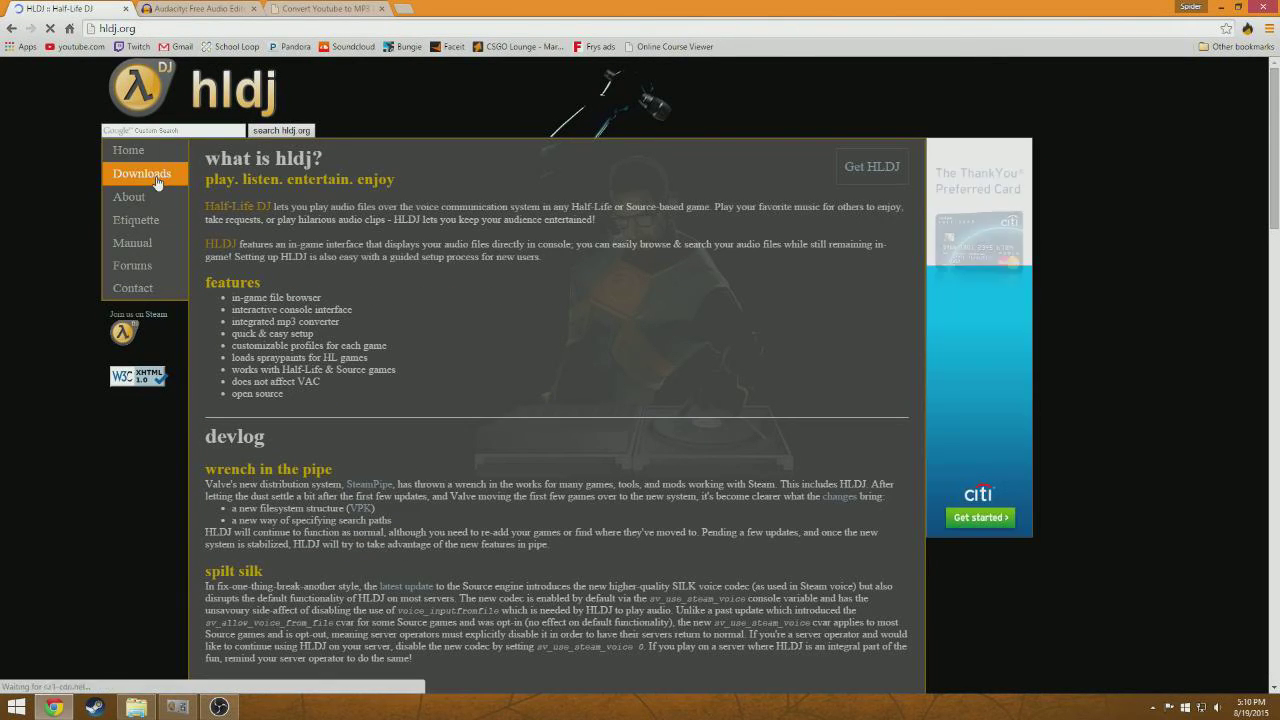
{"action": "left_click", "coordinate": [155, 174]}
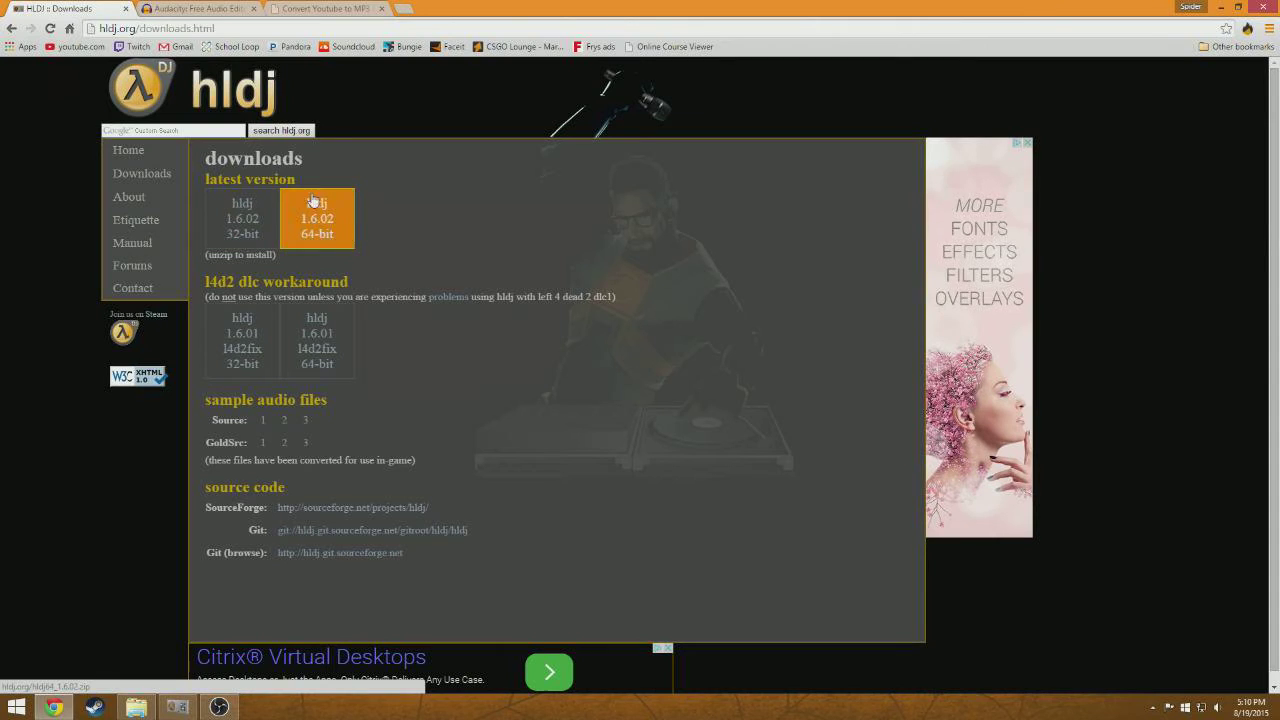
{"action": "left_click", "coordinate": [195, 8]}
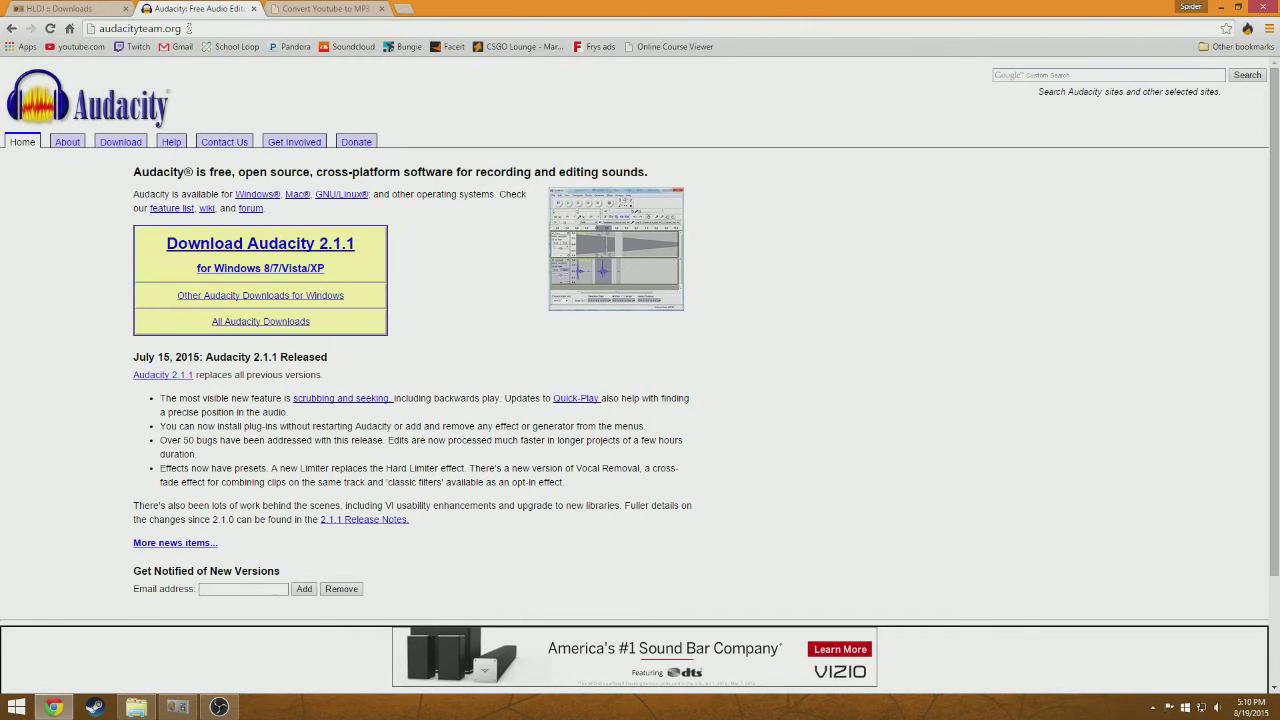
{"action": "left_click", "coordinate": [308, 10]}
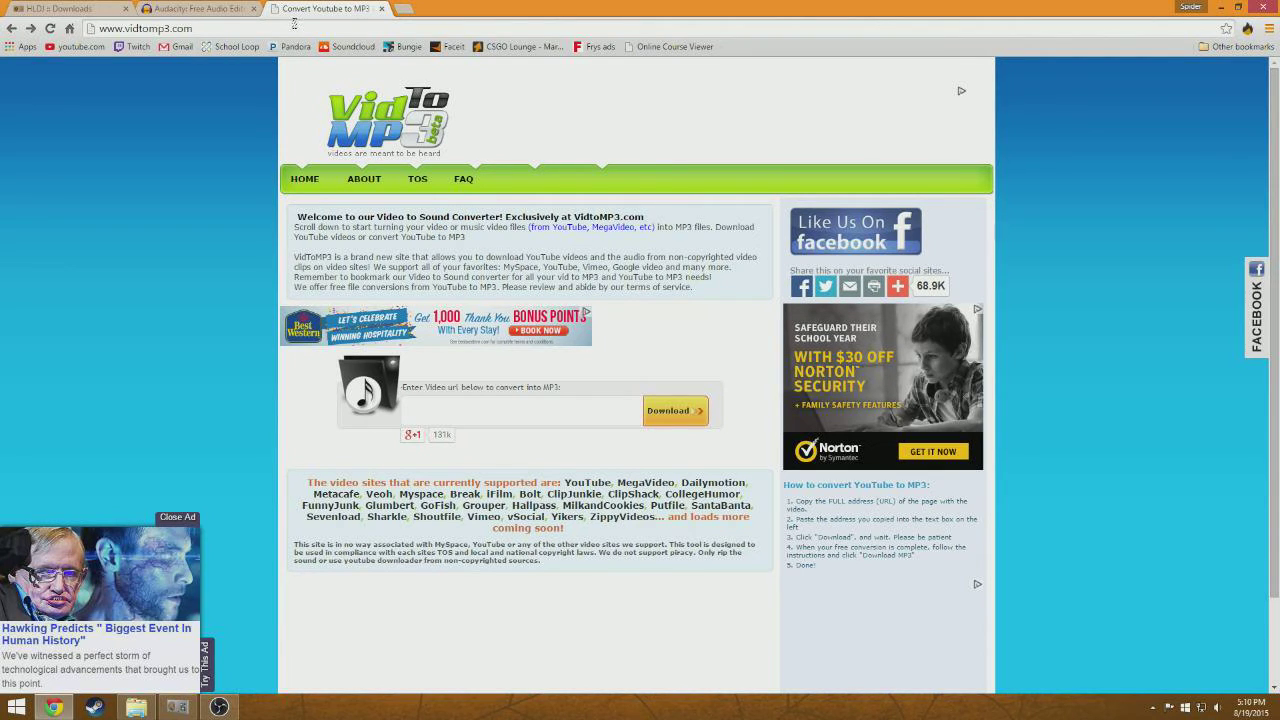
{"action": "left_click", "coordinate": [200, 8]}
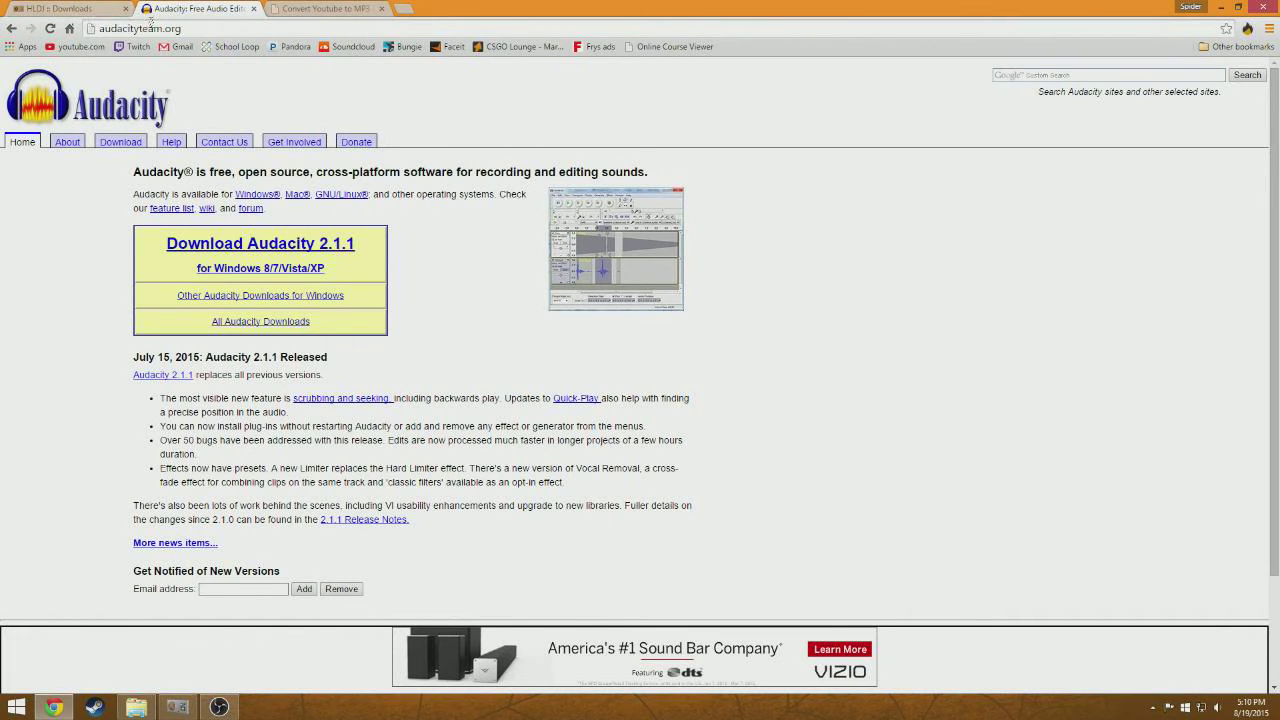
{"action": "left_click", "coordinate": [300, 8]}
{"action": "left_click", "coordinate": [90, 9]}
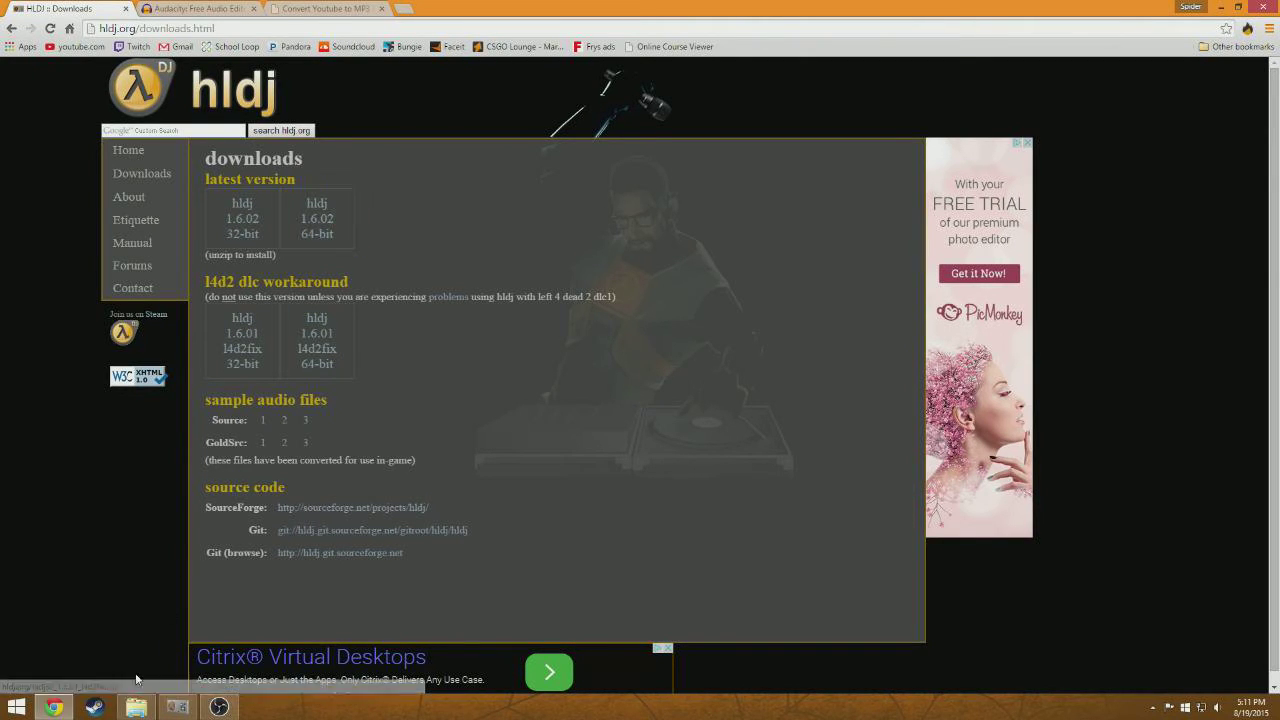
- Switch to File Explorer and inspect the HLDJ folder inside the zipped hldj64_1.6.02 archive in Downloads
{"action": "left_click", "coordinate": [131, 710]}
{"action": "left_click", "coordinate": [241, 275]}
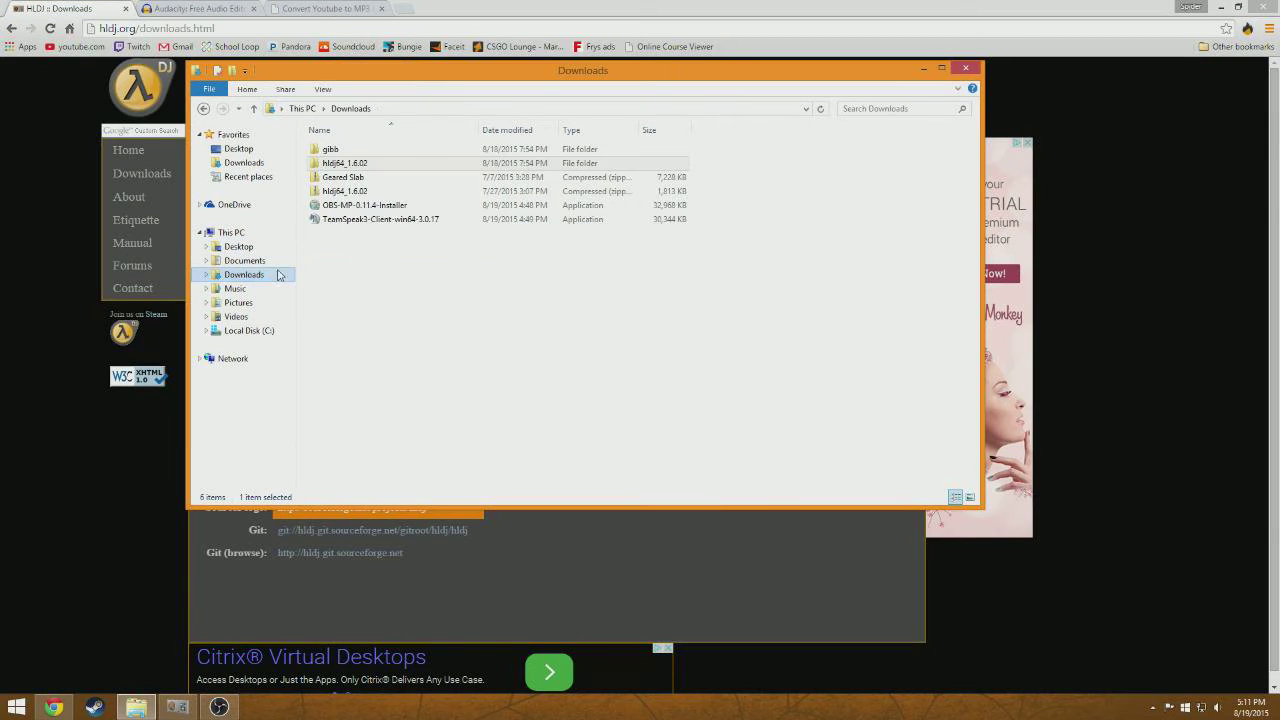
{"action": "double_click", "coordinate": [373, 192]}
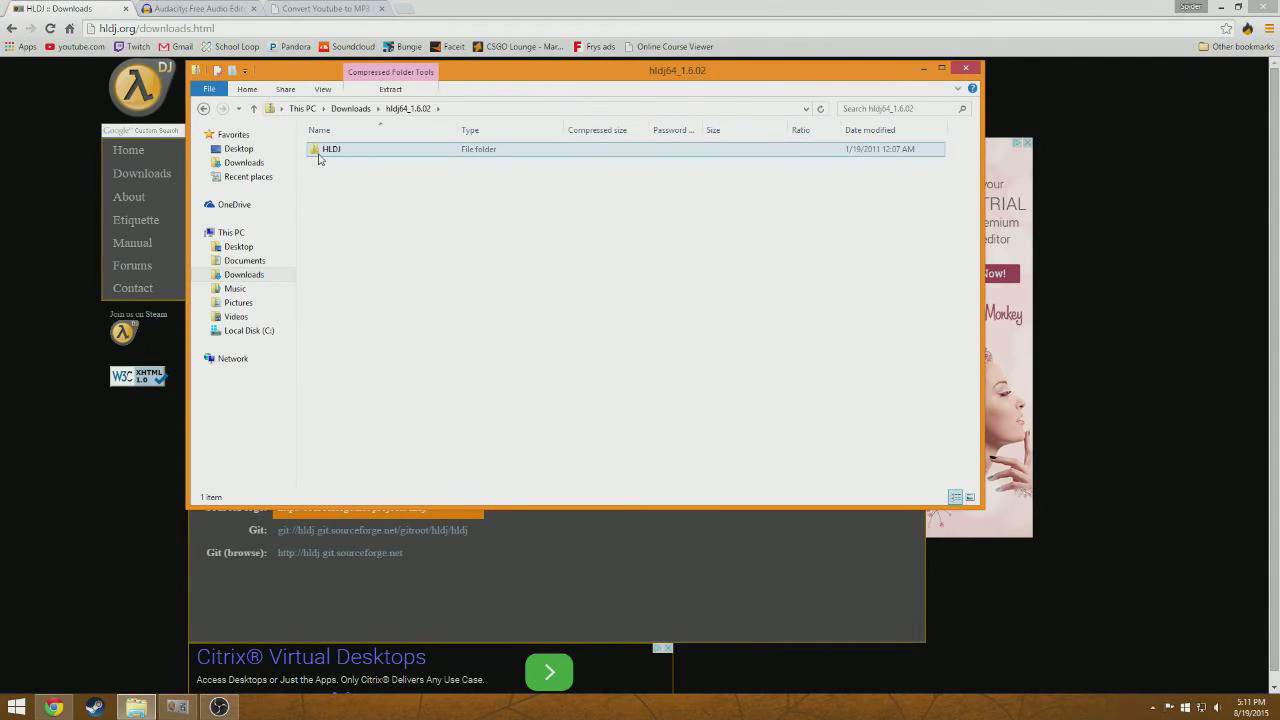
{"action": "double_click", "coordinate": [318, 155]}
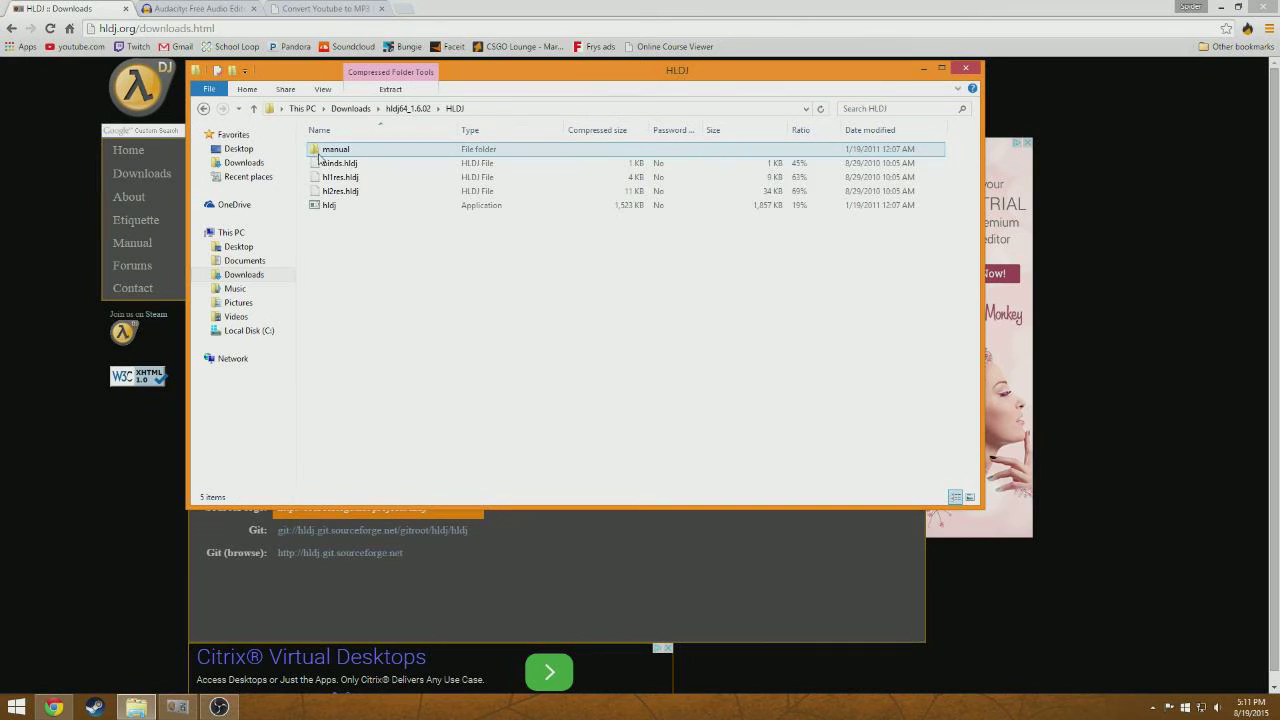
{"action": "double_click", "coordinate": [337, 205]}
{"action": "key", "text": "Escape"}
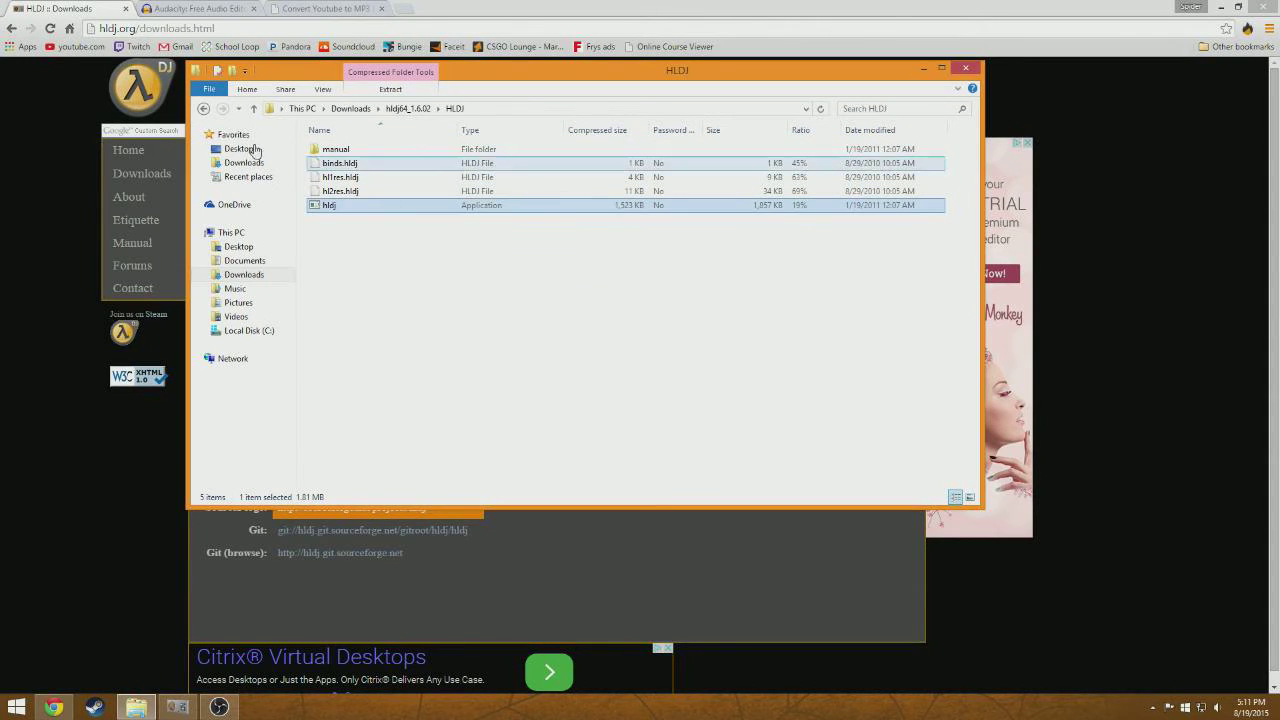
- Return to Downloads and open the HLDJ folder inside the extracted hldj64_1.6.02 folder
{"action": "left_click", "coordinate": [203, 109]}
{"action": "left_click", "coordinate": [203, 109]}
{"action": "left_click", "coordinate": [203, 109]}
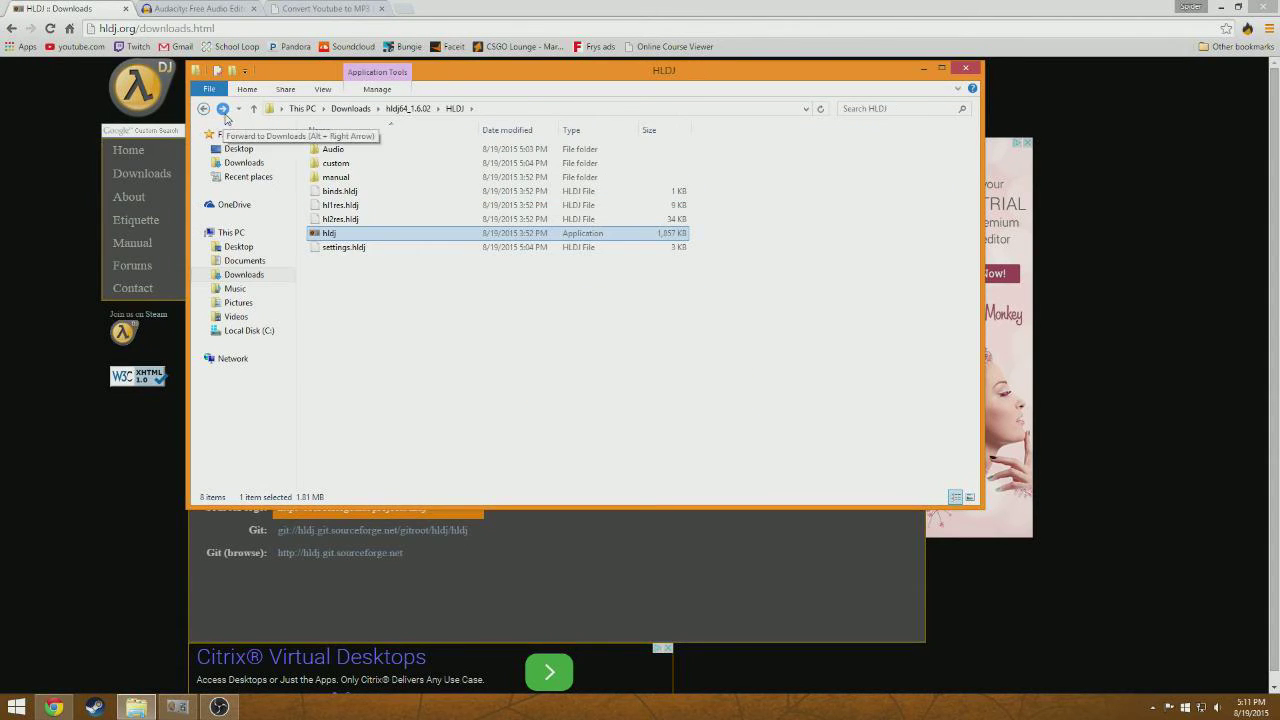
{"action": "left_click", "coordinate": [268, 277]}
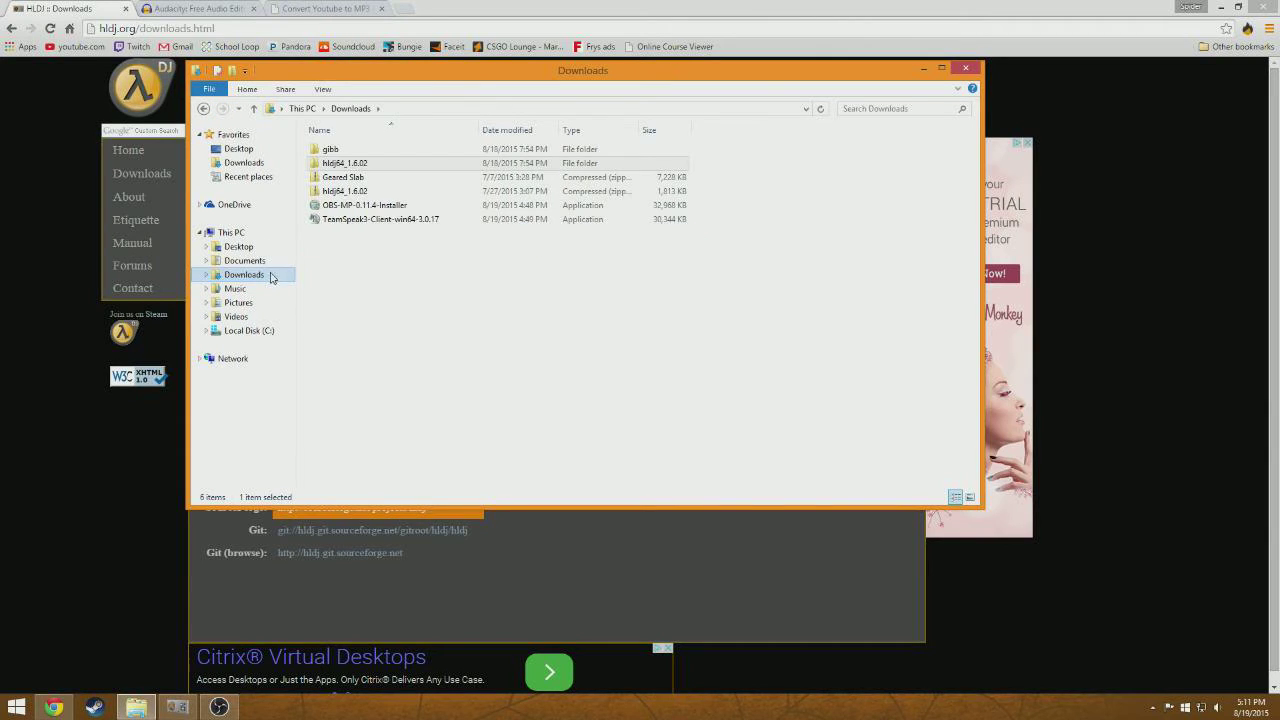
{"action": "left_click", "coordinate": [333, 178]}
{"action": "left_click", "coordinate": [250, 274]}
{"action": "left_click", "coordinate": [355, 166]}
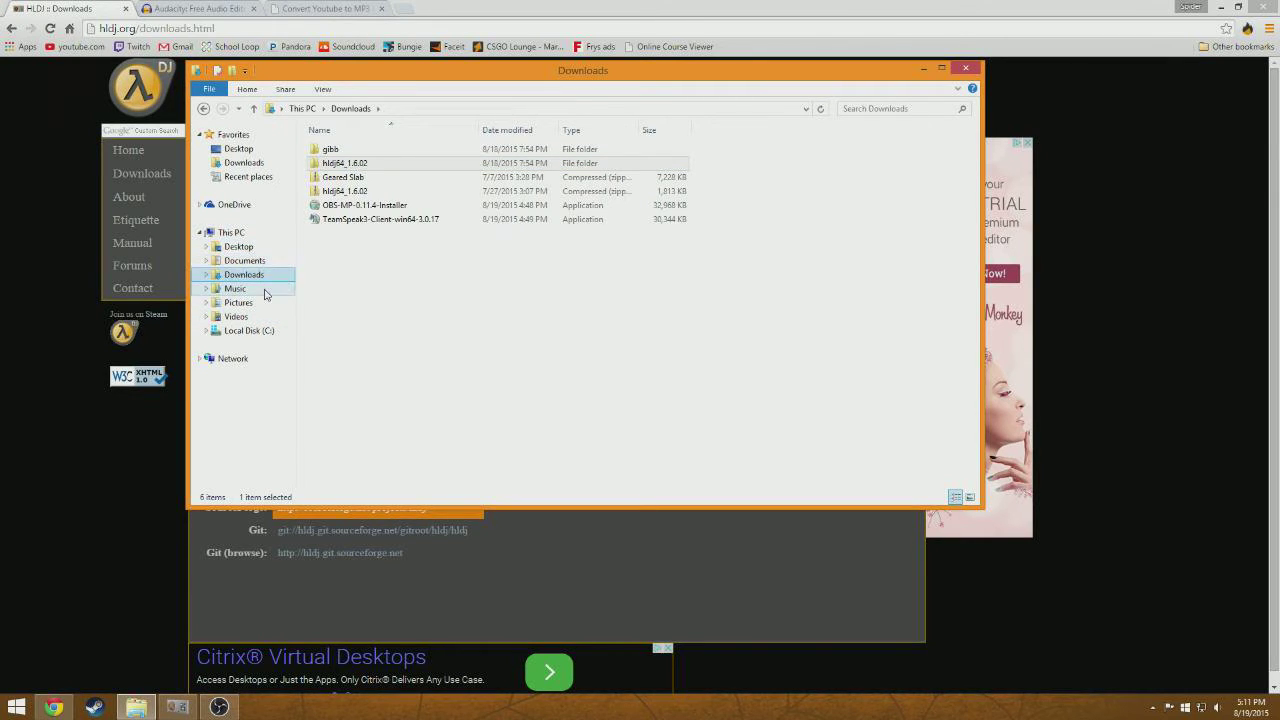
{"action": "left_click", "coordinate": [337, 168]}
{"action": "double_click", "coordinate": [337, 166]}
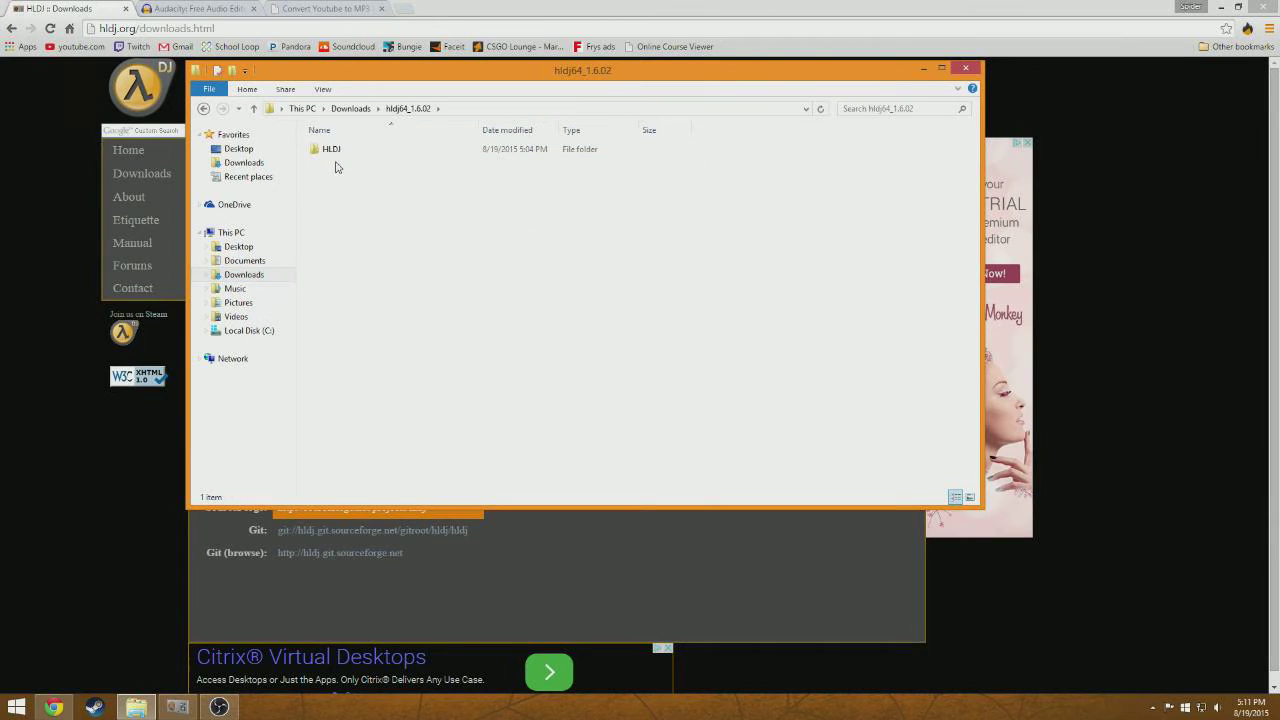
{"action": "double_click", "coordinate": [336, 150]}
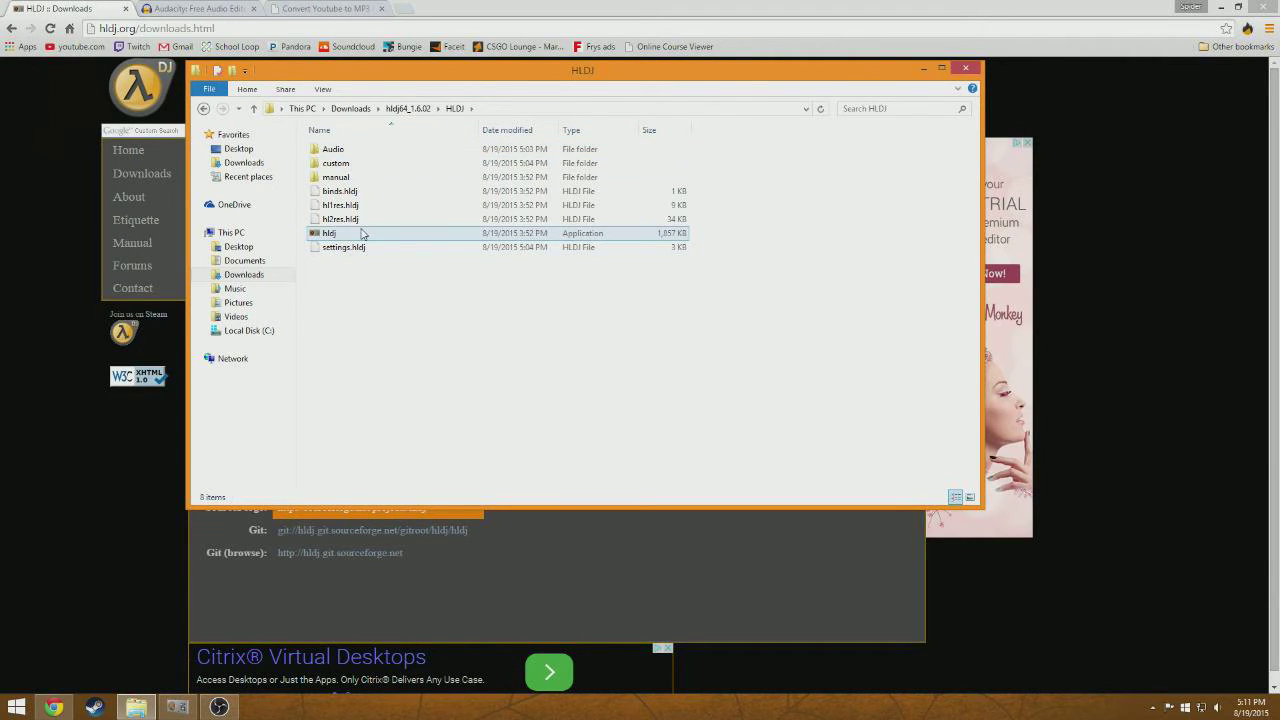
- Look through the music files in HLDJ's Audio folder and return to the HLDJ folder
{"action": "double_click", "coordinate": [331, 150]}
{"action": "left_click", "coordinate": [204, 108]}
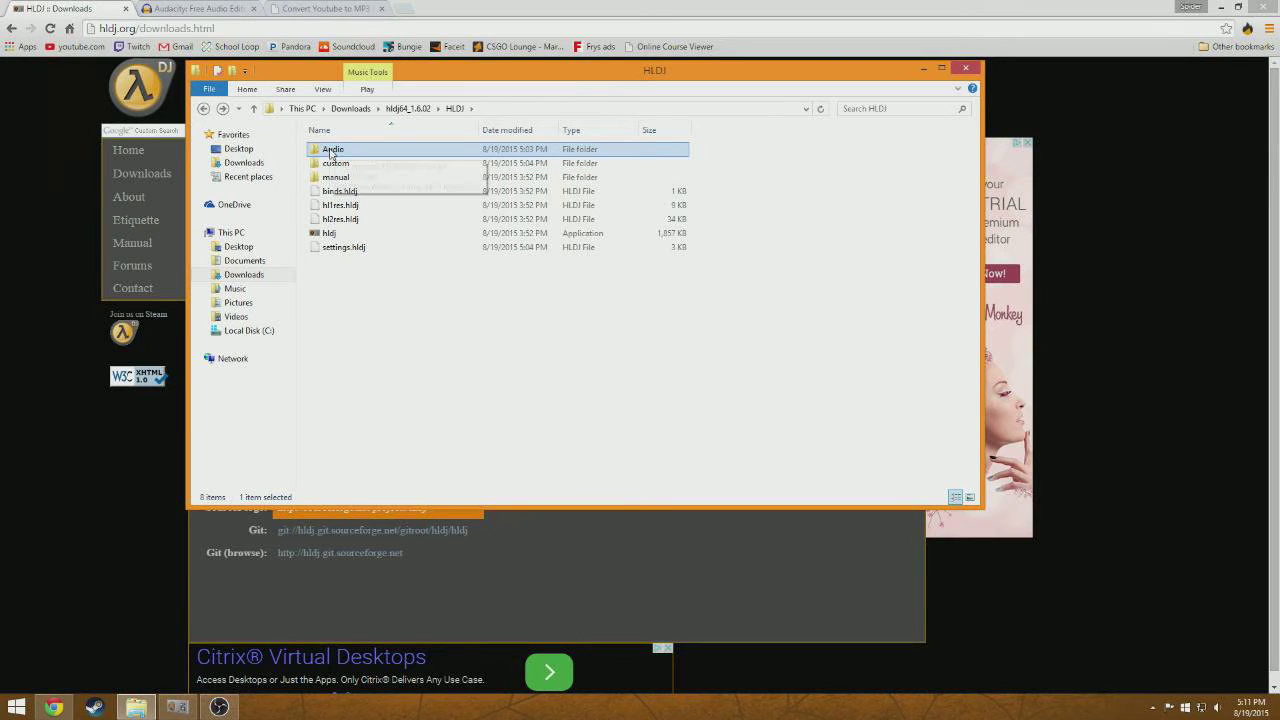
{"action": "double_click", "coordinate": [331, 150]}
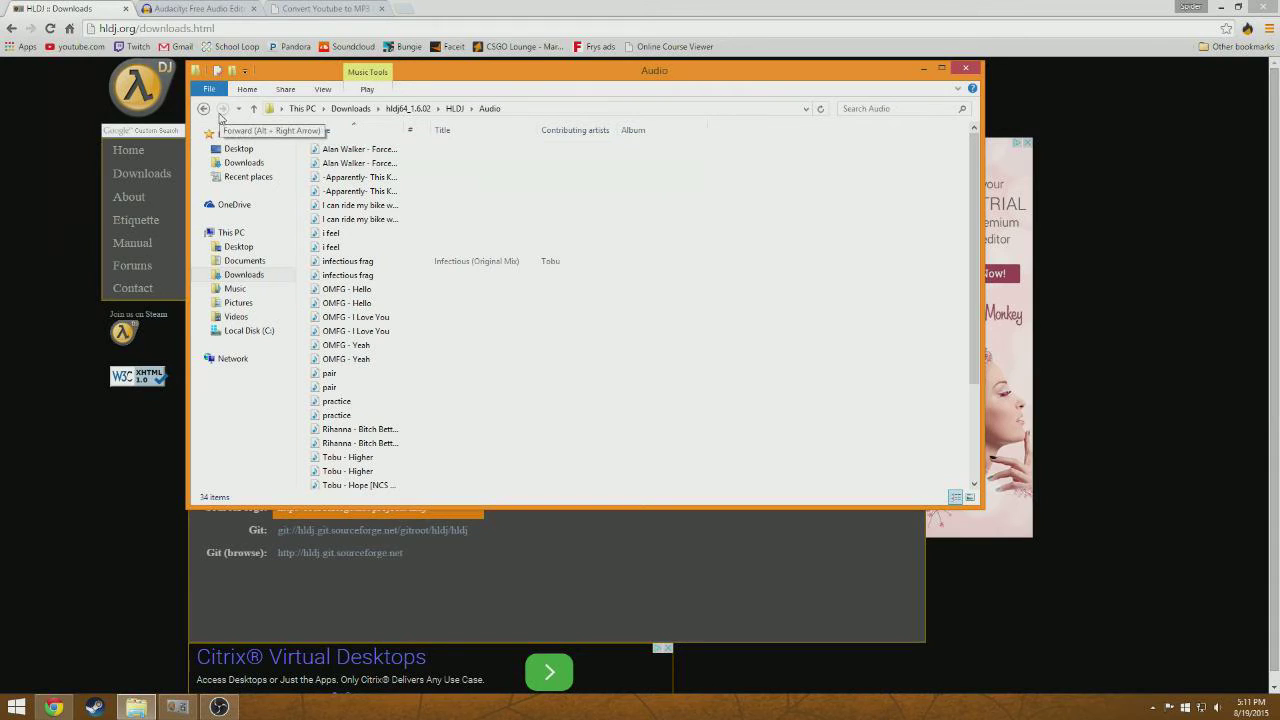
{"action": "scroll", "coordinate": [455, 265], "scroll_direction": "down", "scroll_amount": 3}
{"action": "scroll", "coordinate": [451, 266], "scroll_direction": "up", "scroll_amount": 3}
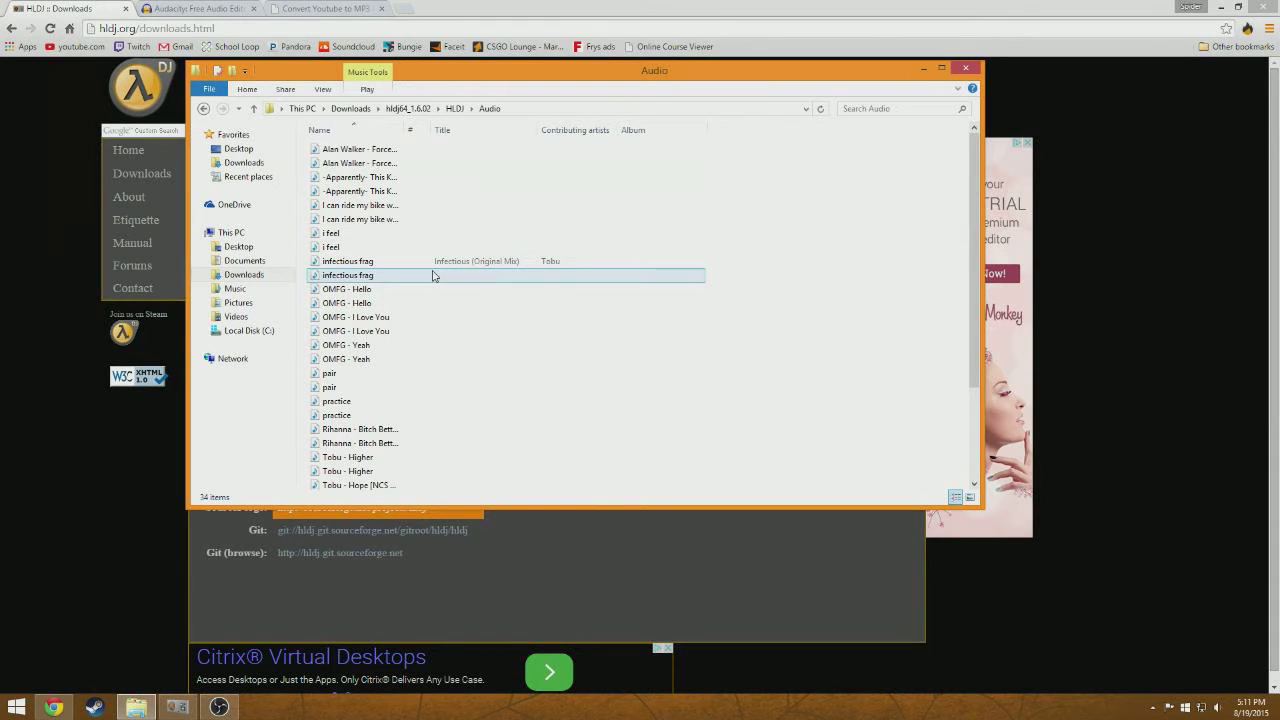
{"action": "left_click", "coordinate": [205, 109]}
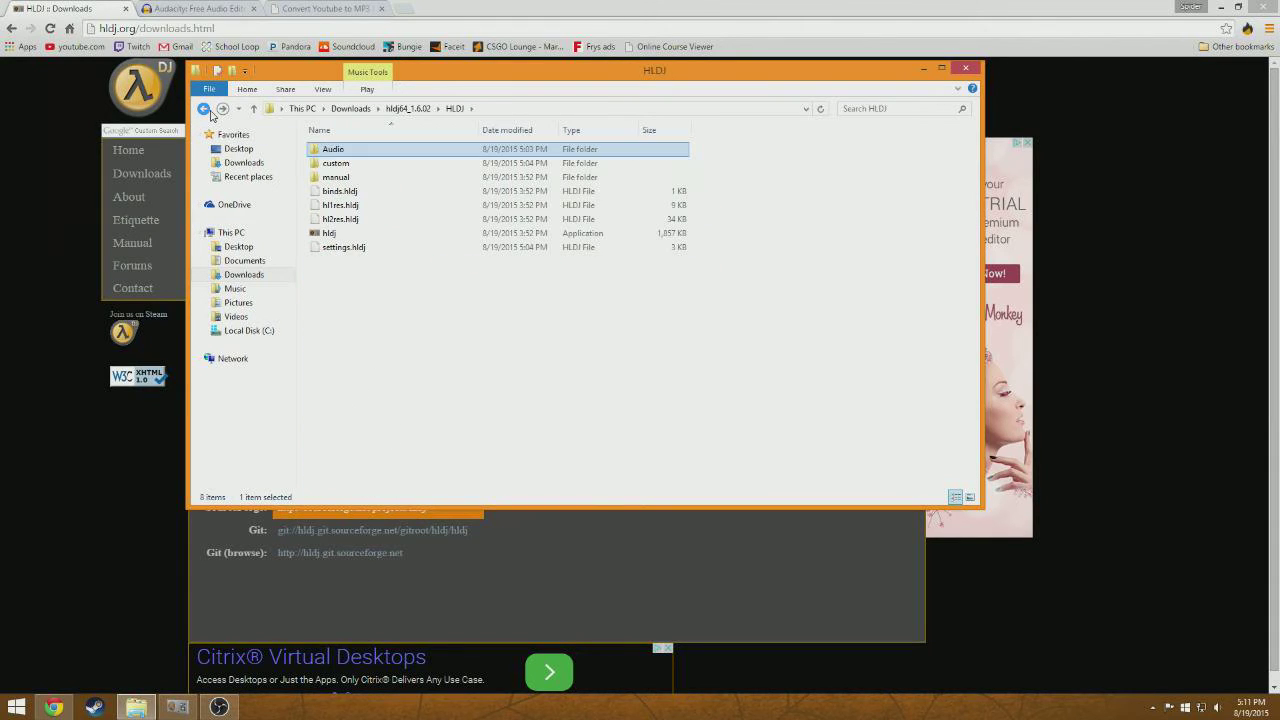
- Switch to the browser and examine the Audacity, VidToMP3 and HLDJ download pages
{"action": "left_click", "coordinate": [196, 9]}
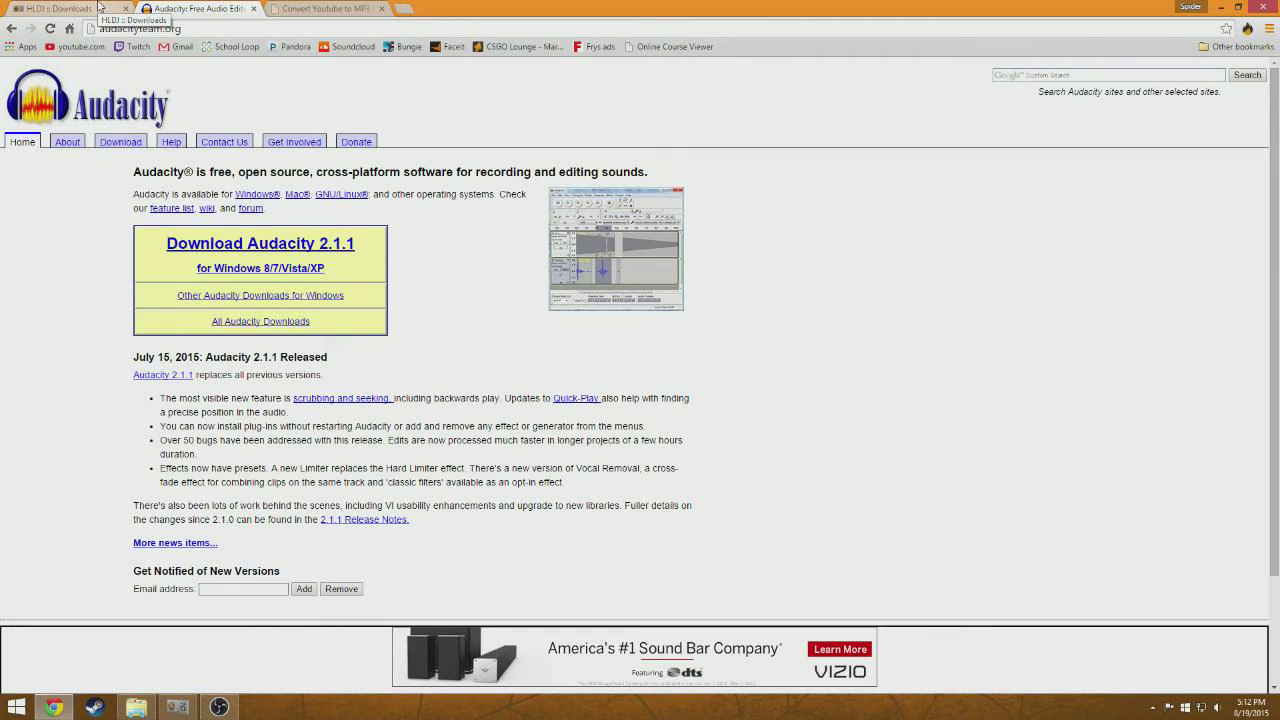
{"action": "left_click", "coordinate": [313, 8]}
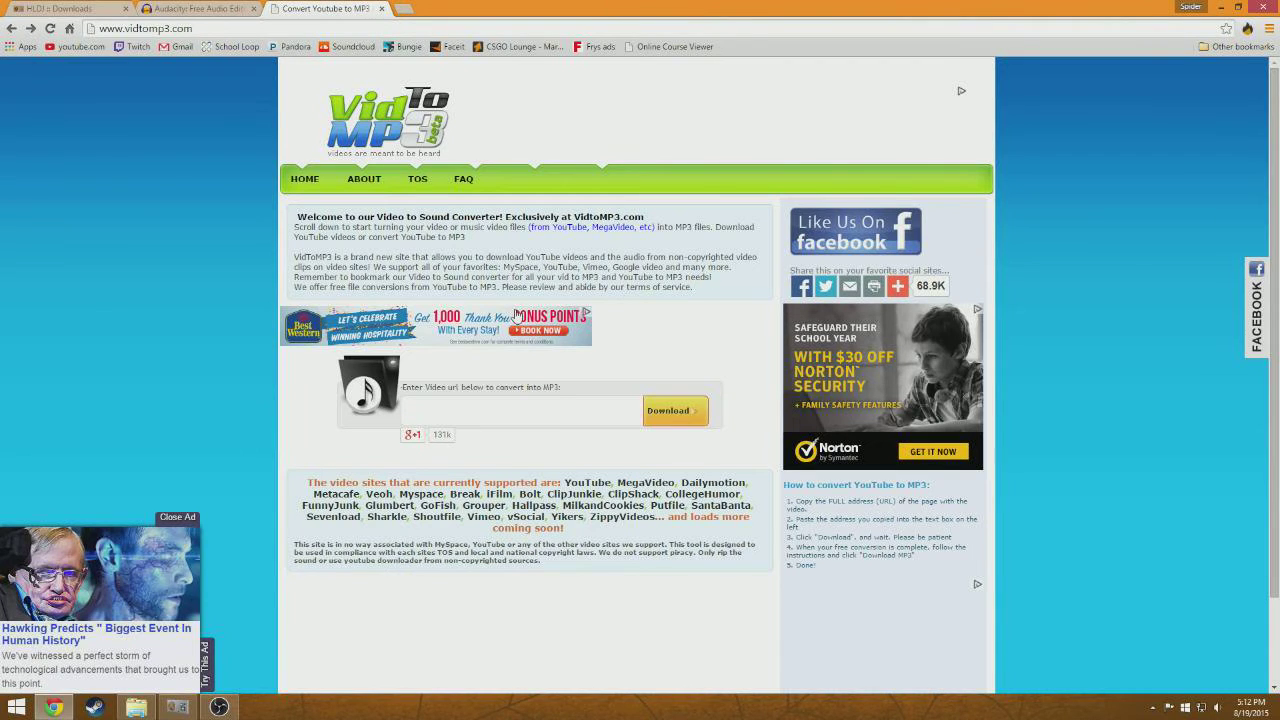
{"action": "left_click", "coordinate": [211, 8]}
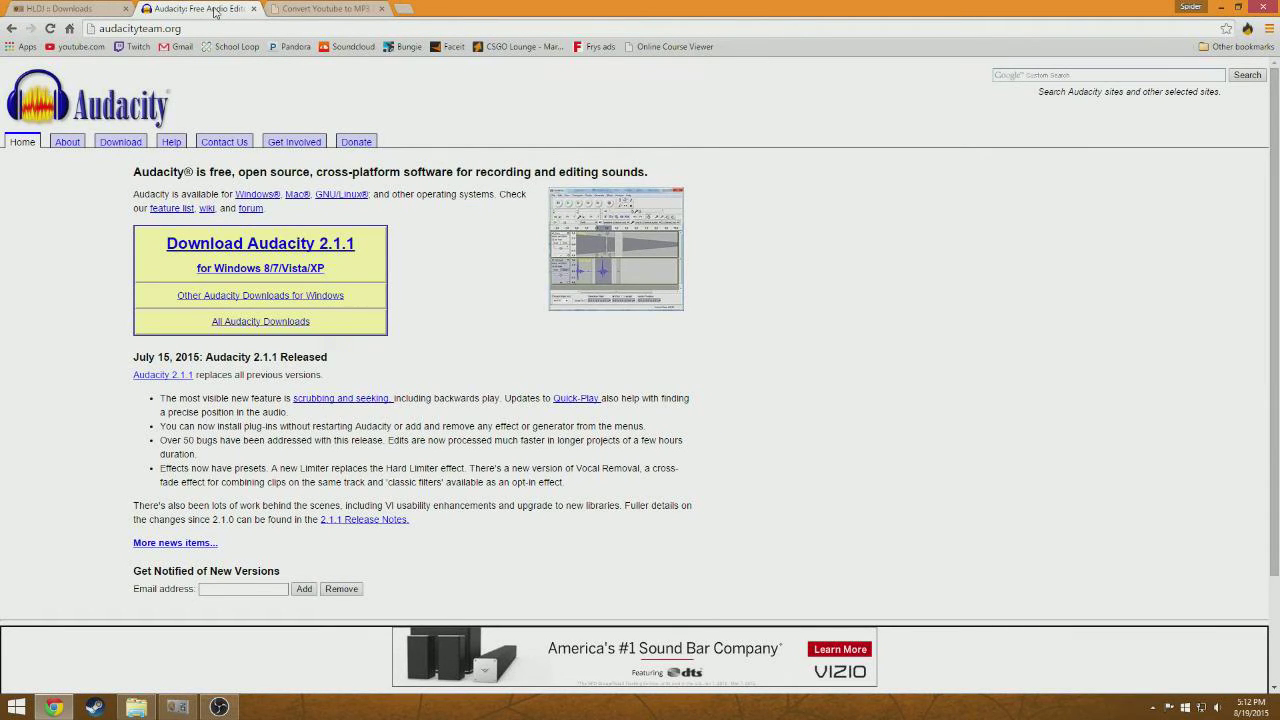
{"action": "left_click", "coordinate": [300, 9]}
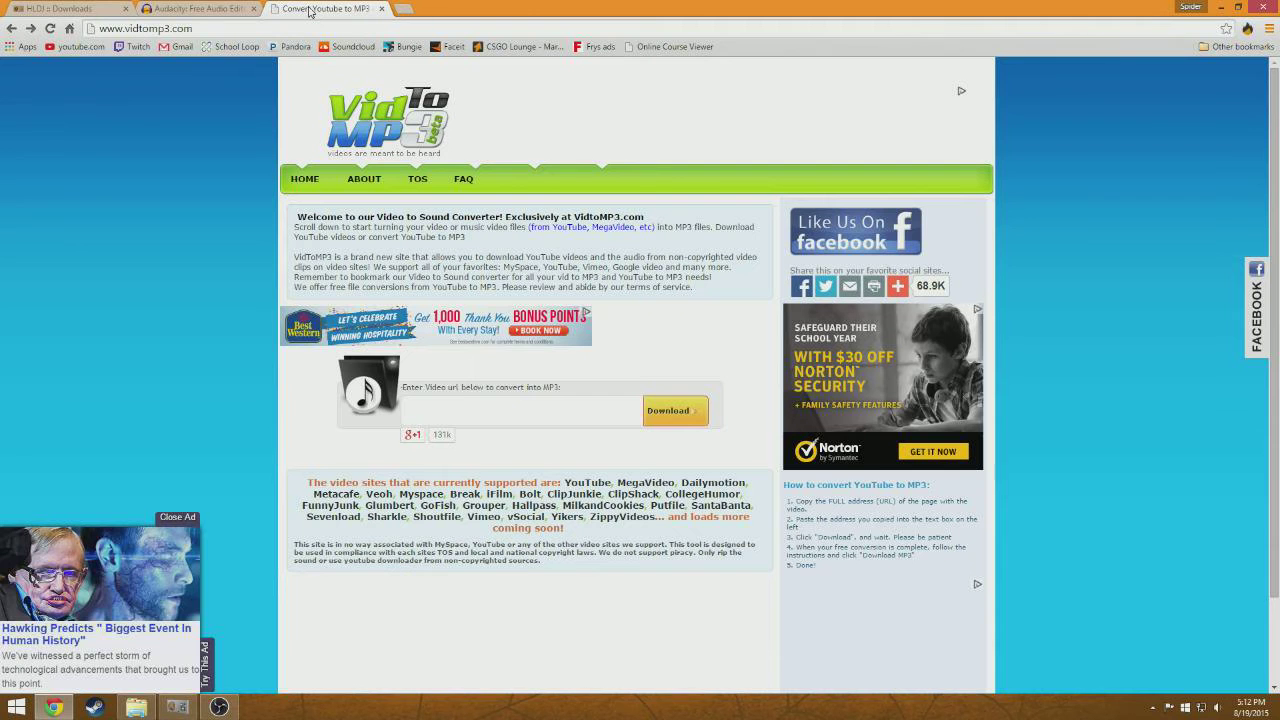
{"action": "left_click", "coordinate": [235, 8]}
{"action": "left_click", "coordinate": [340, 8]}
{"action": "left_click", "coordinate": [200, 8]}
{"action": "left_click", "coordinate": [110, 8]}
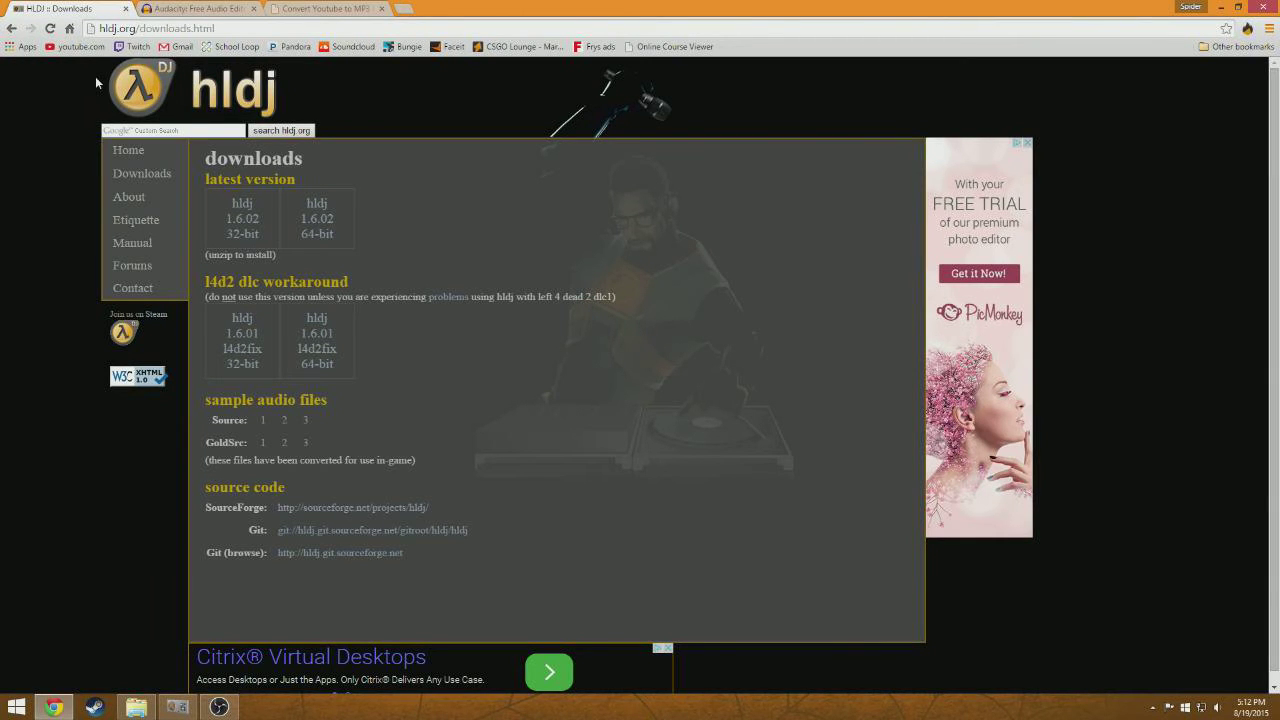
{"action": "left_click", "coordinate": [197, 10]}
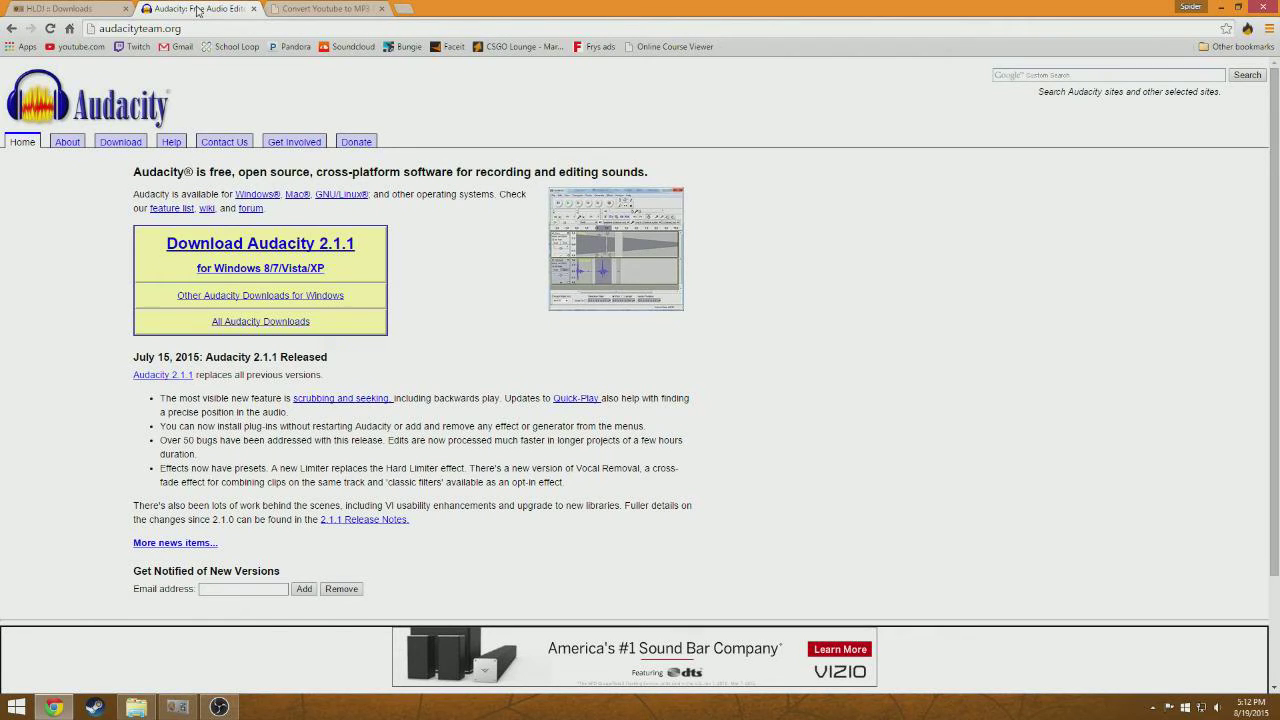
- Switch to the HLDJ window, view its Override options and close them without changes
{"action": "left_click", "coordinate": [219, 707]}
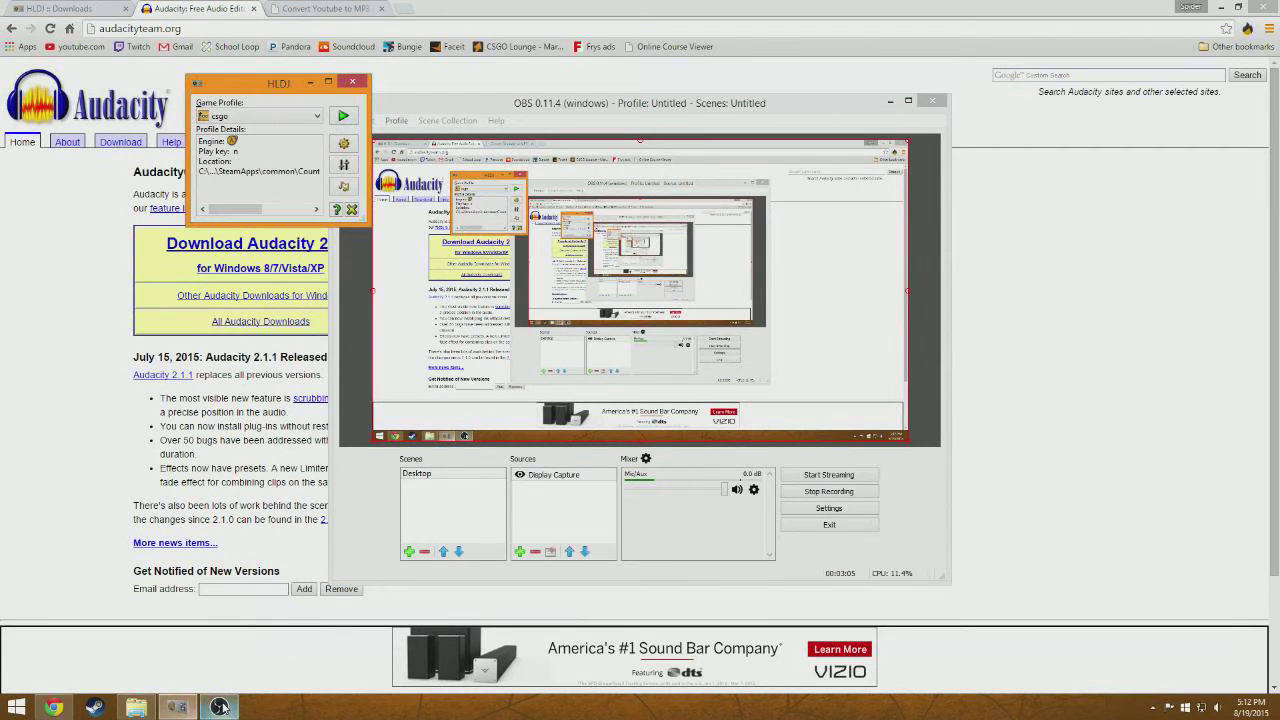
{"action": "left_click", "coordinate": [212, 708]}
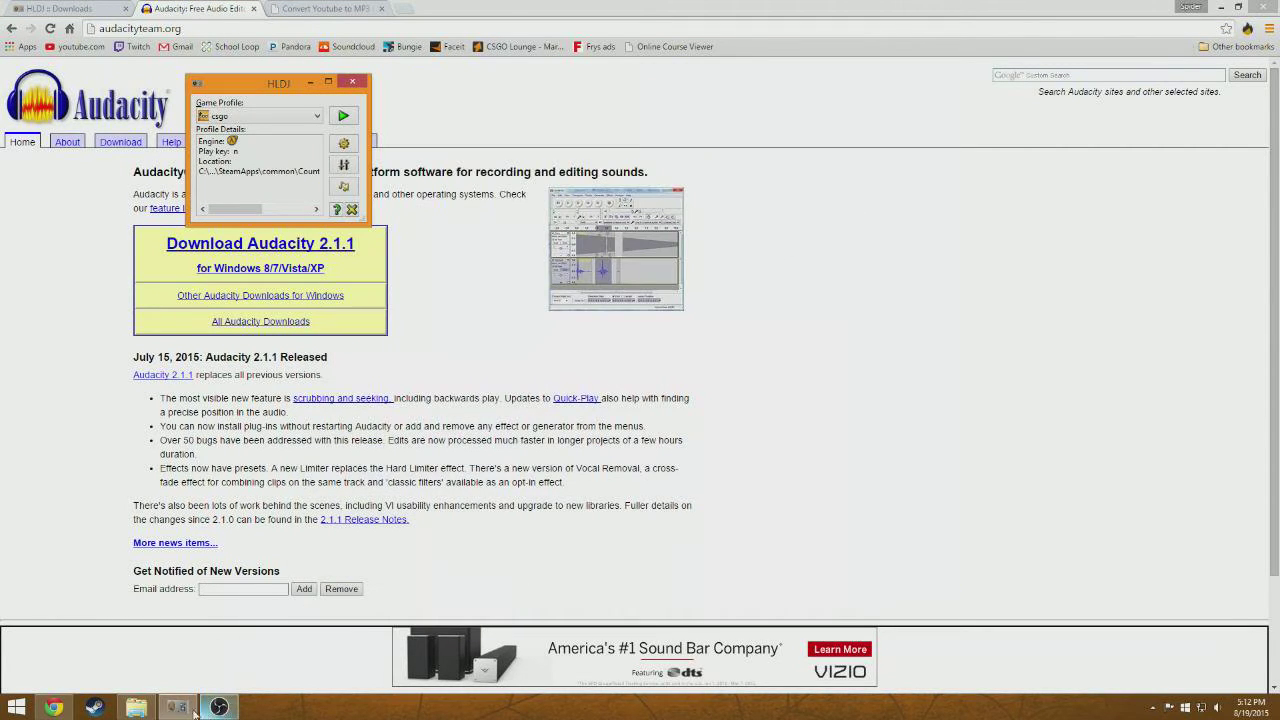
{"action": "mouse_move", "coordinate": [180, 707]}
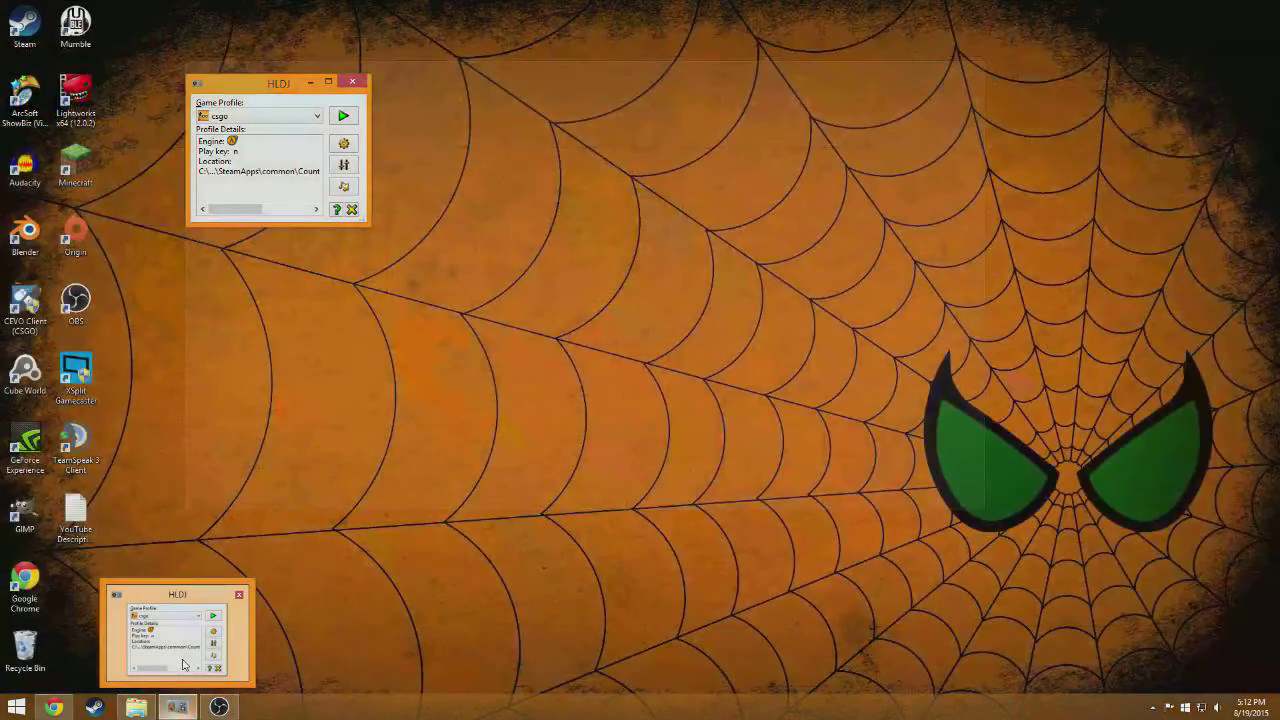
{"action": "left_click", "coordinate": [183, 664]}
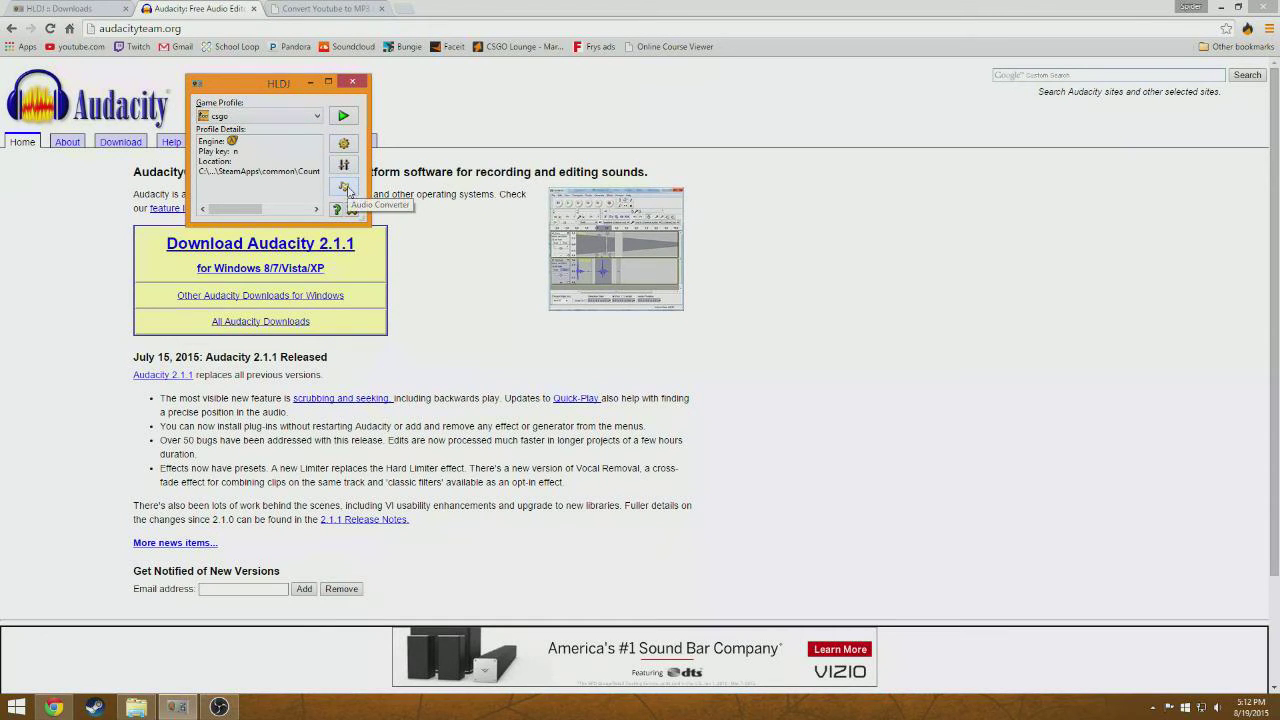
{"action": "left_click", "coordinate": [344, 165]}
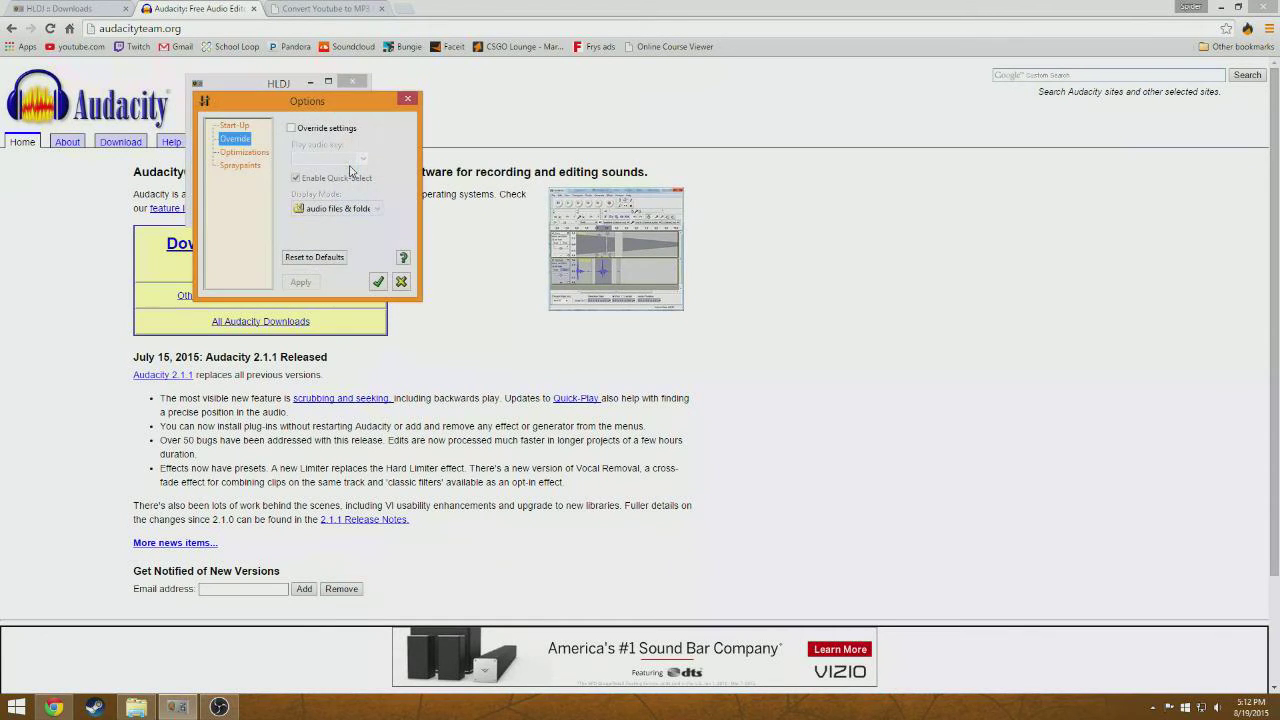
{"action": "left_click", "coordinate": [408, 102]}
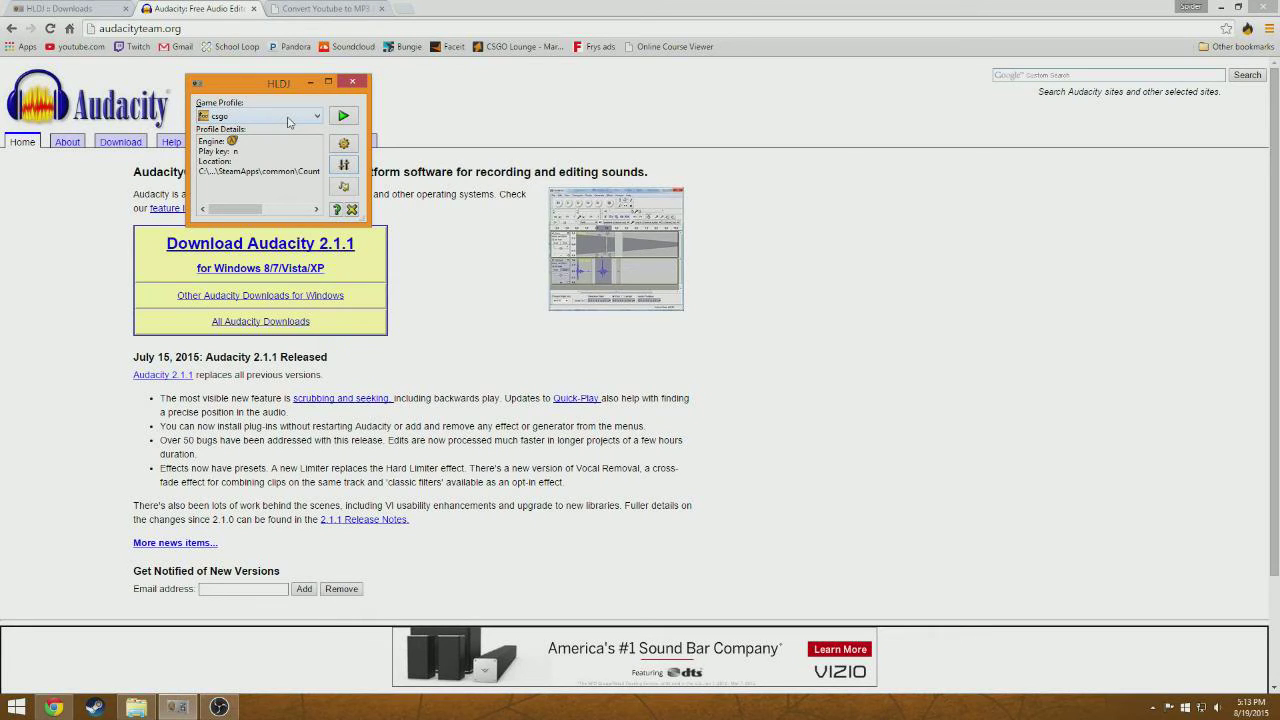
- Select csgo as the HLDJ game profile
{"action": "left_click", "coordinate": [288, 117]}
{"action": "left_click", "coordinate": [288, 117]}
{"action": "left_click", "coordinate": [288, 117]}
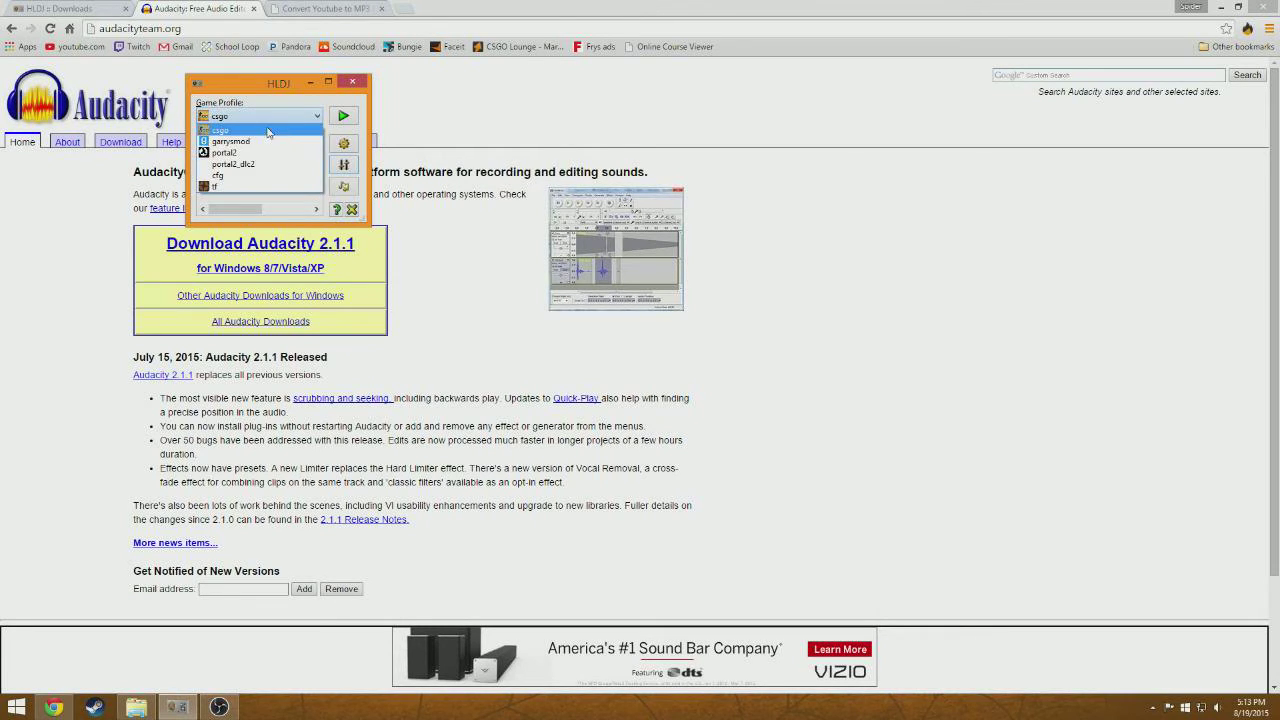
{"action": "left_click", "coordinate": [268, 132]}
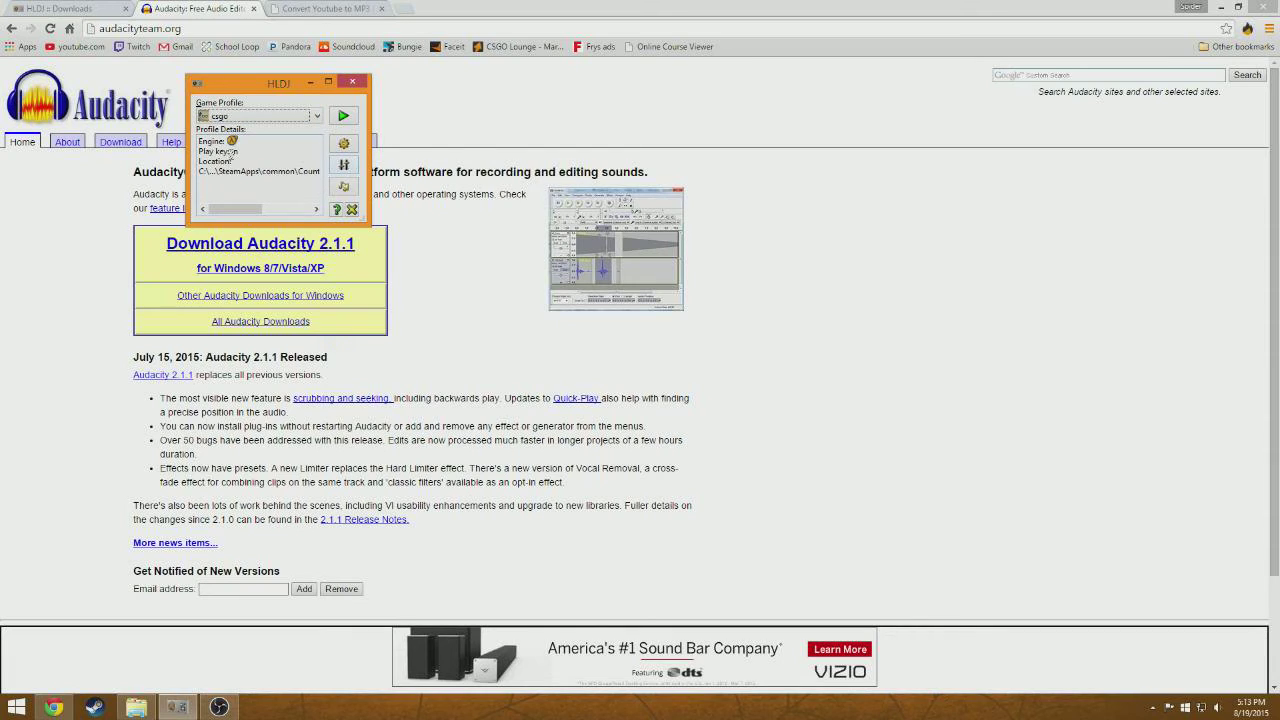
- Look over the csgo profile's play key and location details and HLDJ's Override options, closing the options without changes
{"action": "left_click", "coordinate": [205, 150]}
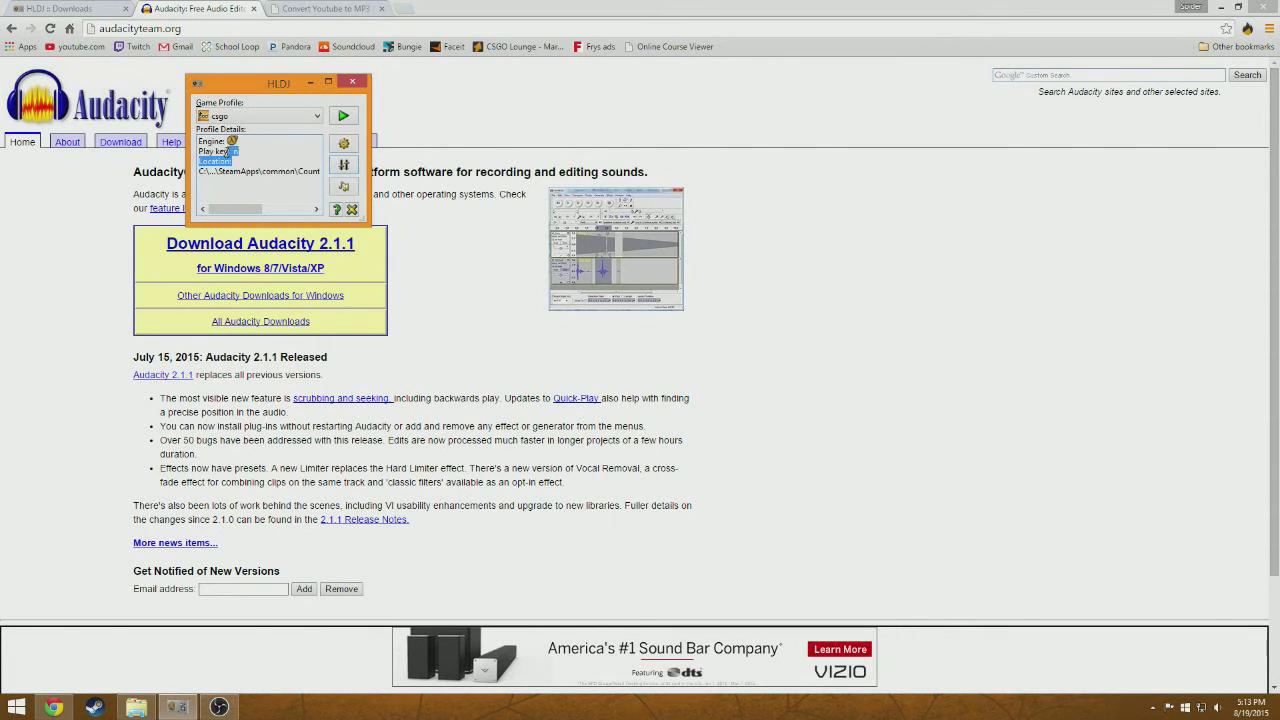
{"action": "left_click", "coordinate": [276, 153]}
{"action": "left_click", "coordinate": [345, 165]}
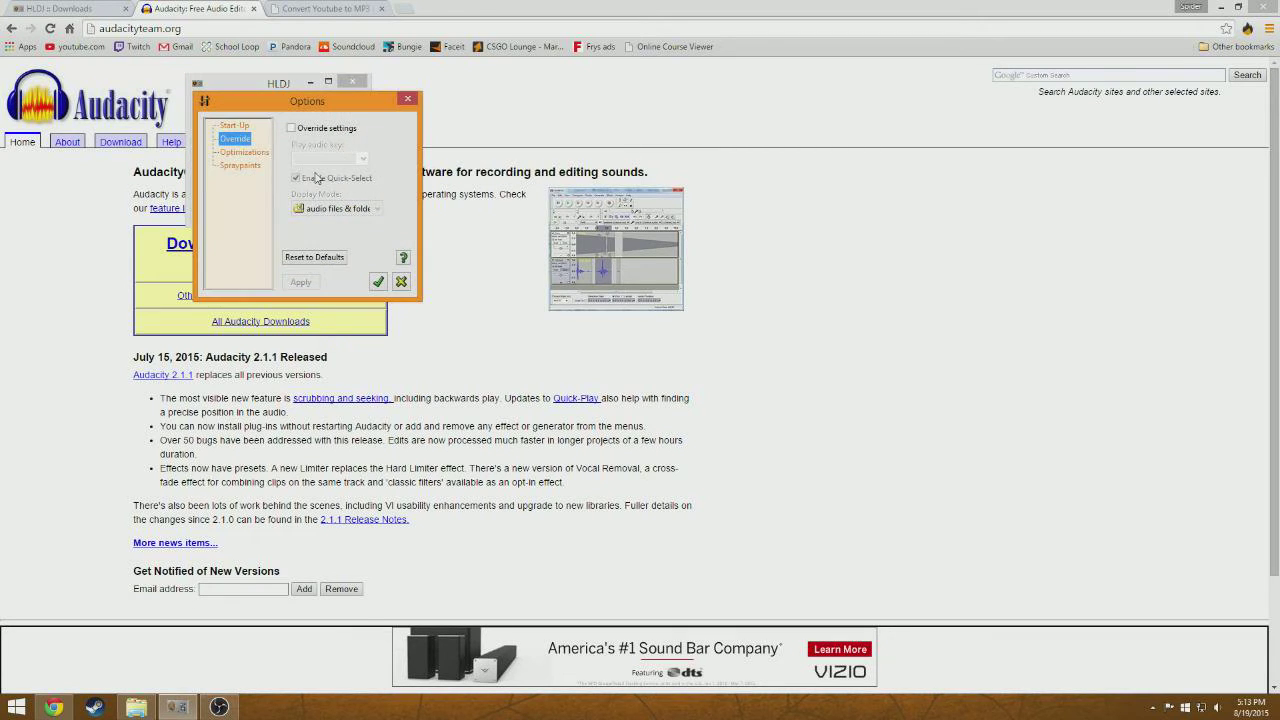
{"action": "left_click", "coordinate": [412, 102]}
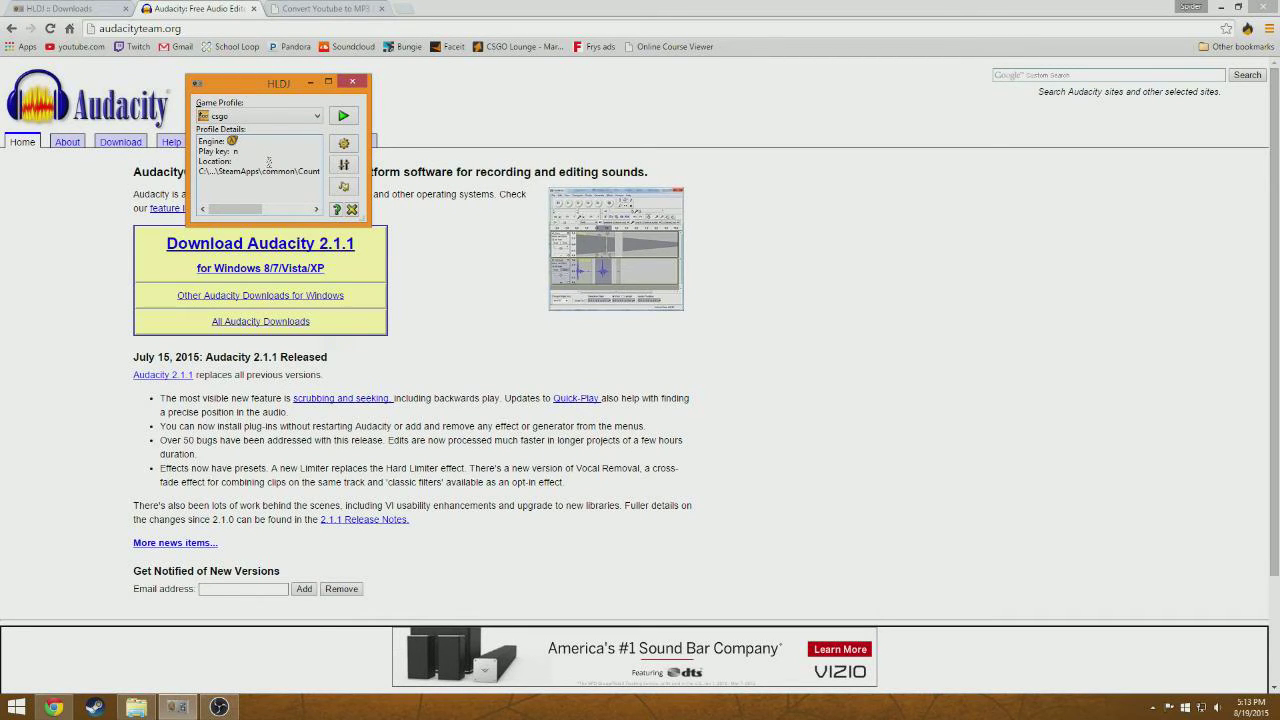
{"action": "left_click", "coordinate": [270, 160]}
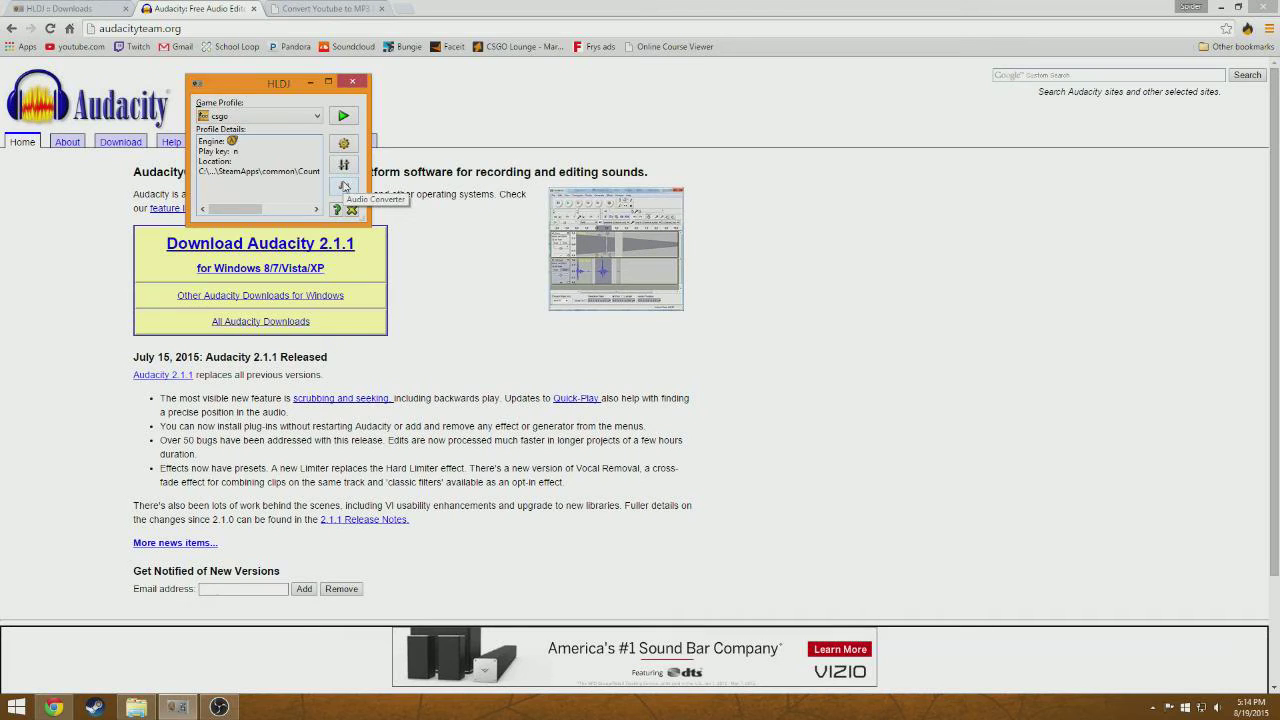
- Set HLDJ's Audio Converter input directory to the Audio folder under Downloads\hldj64_1.6.02\HLDJ
{"action": "left_click", "coordinate": [344, 187]}
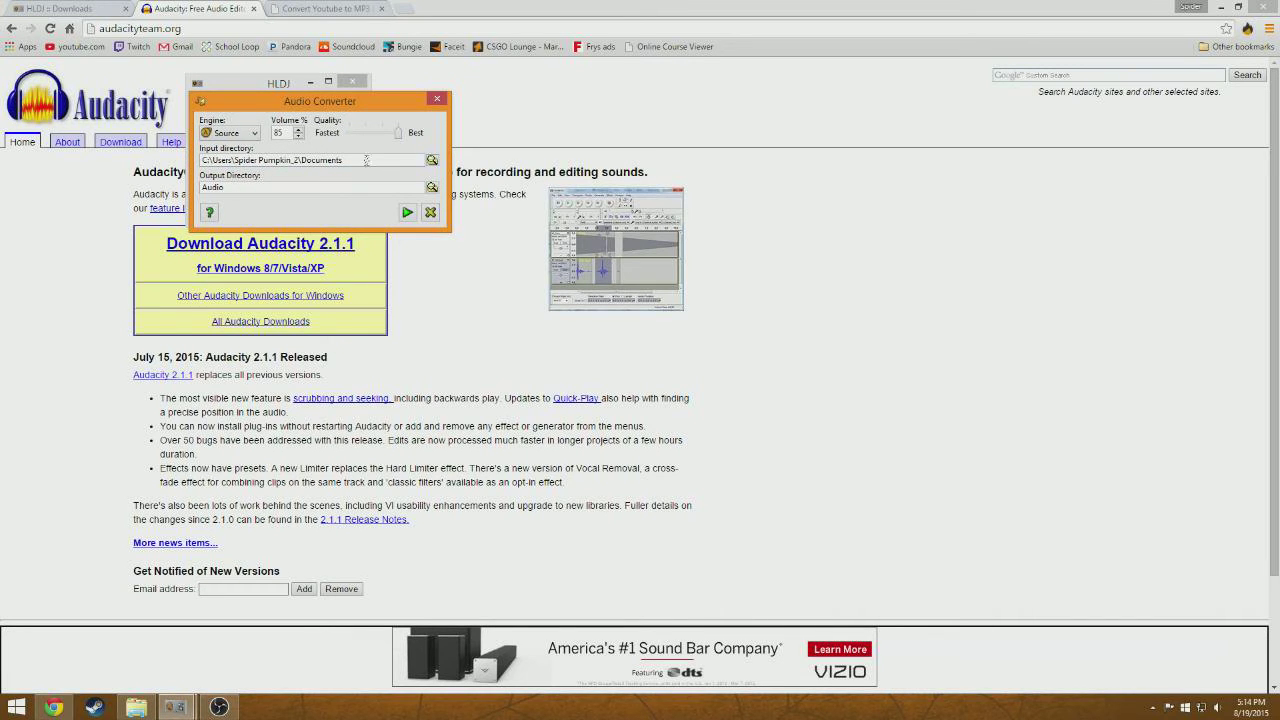
{"action": "left_click", "coordinate": [432, 160]}
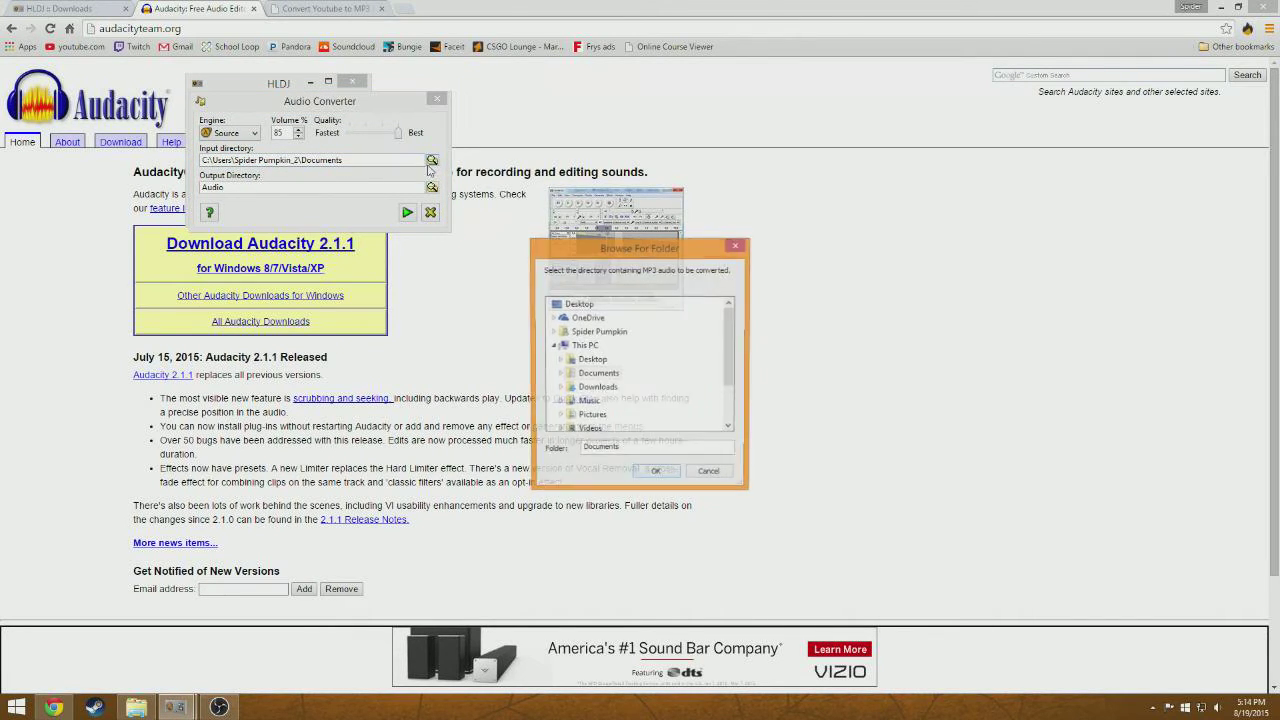
{"action": "left_click", "coordinate": [600, 388]}
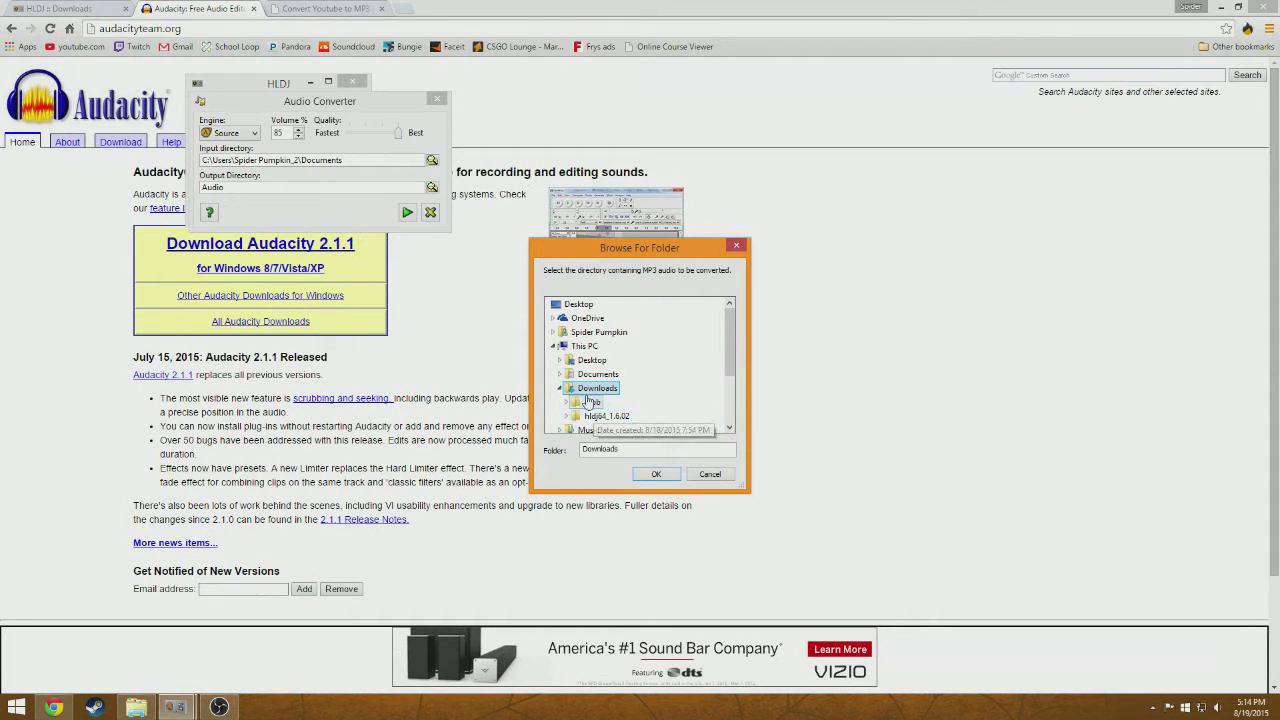
{"action": "left_click", "coordinate": [603, 418]}
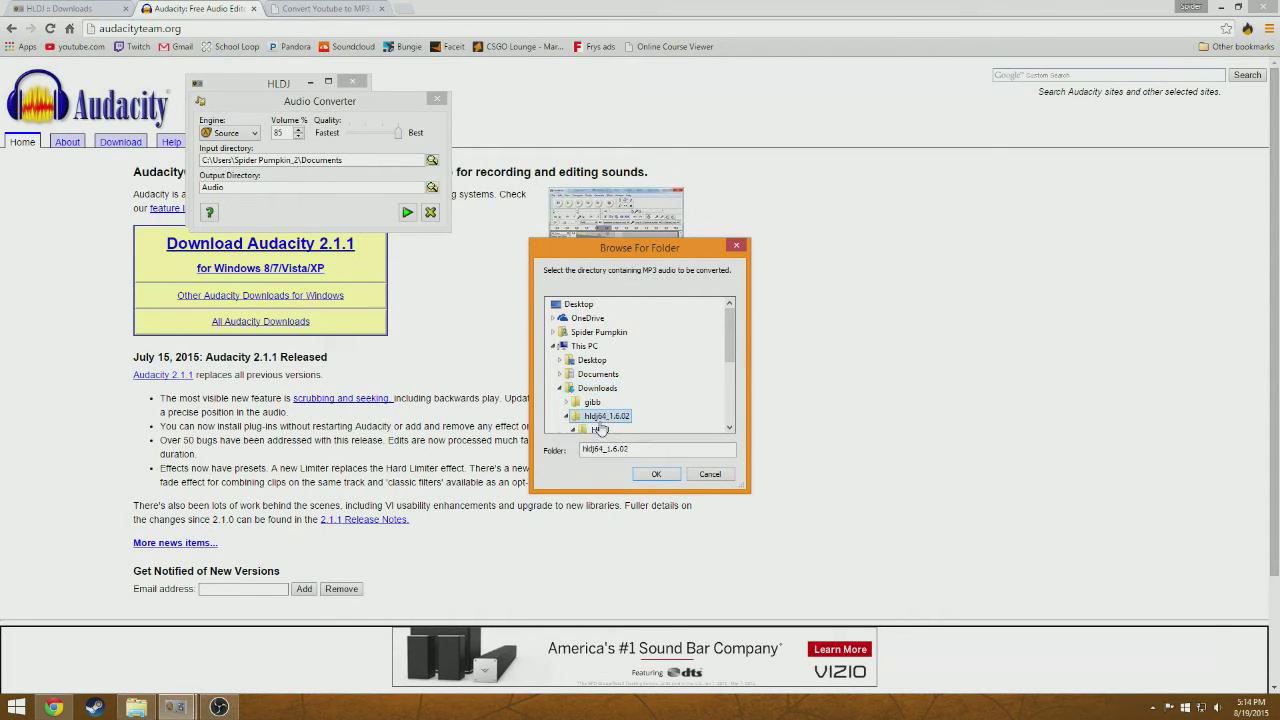
{"action": "double_click", "coordinate": [603, 418]}
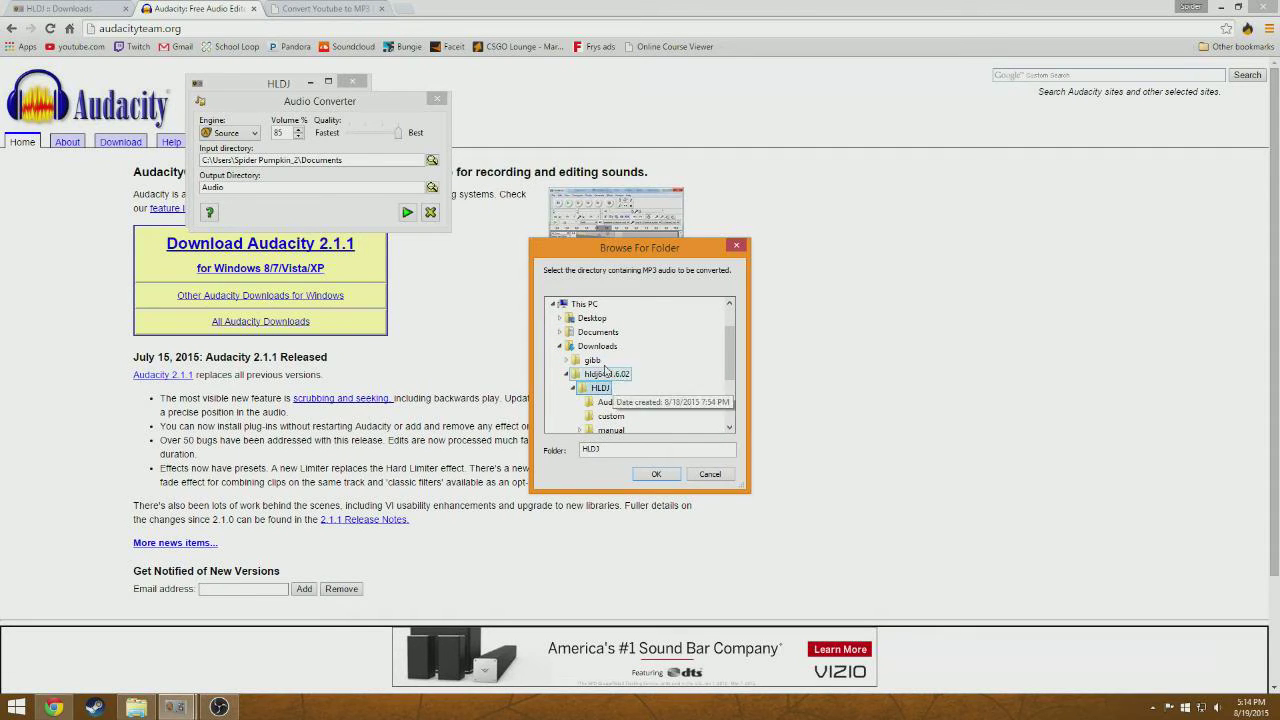
{"action": "left_click", "coordinate": [603, 389]}
{"action": "left_click", "coordinate": [618, 401]}
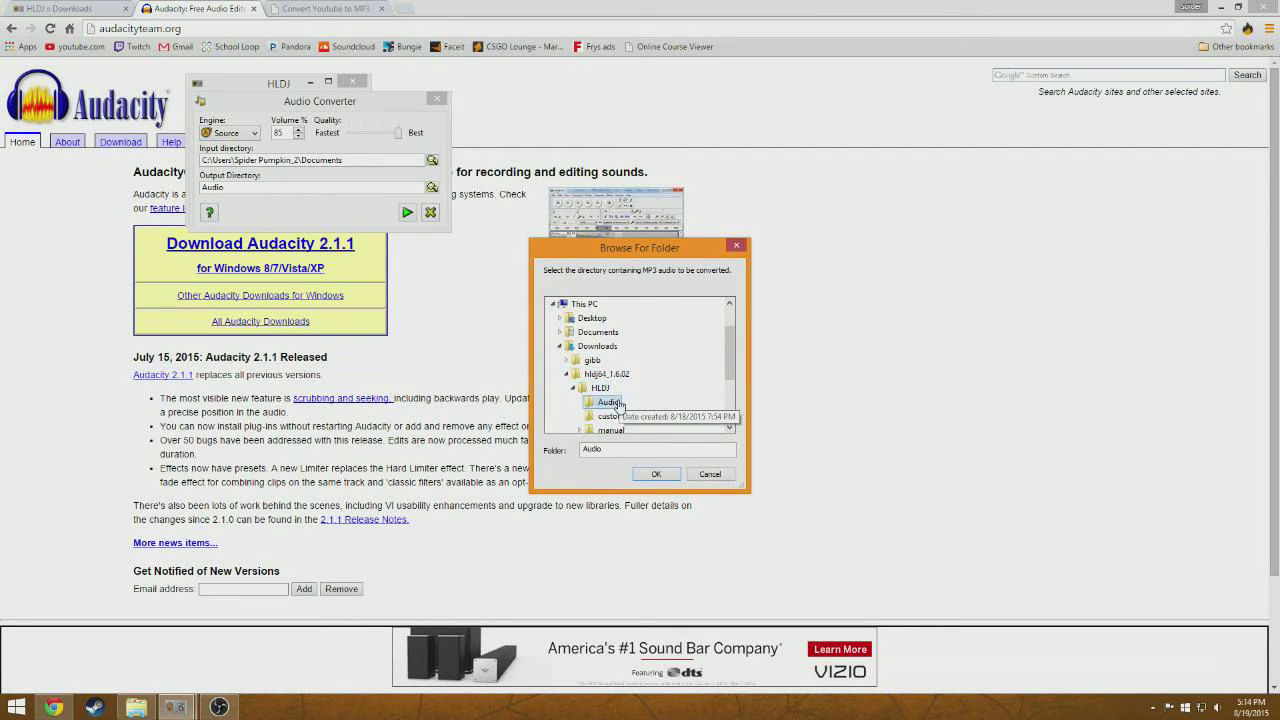
{"action": "left_click", "coordinate": [652, 473]}
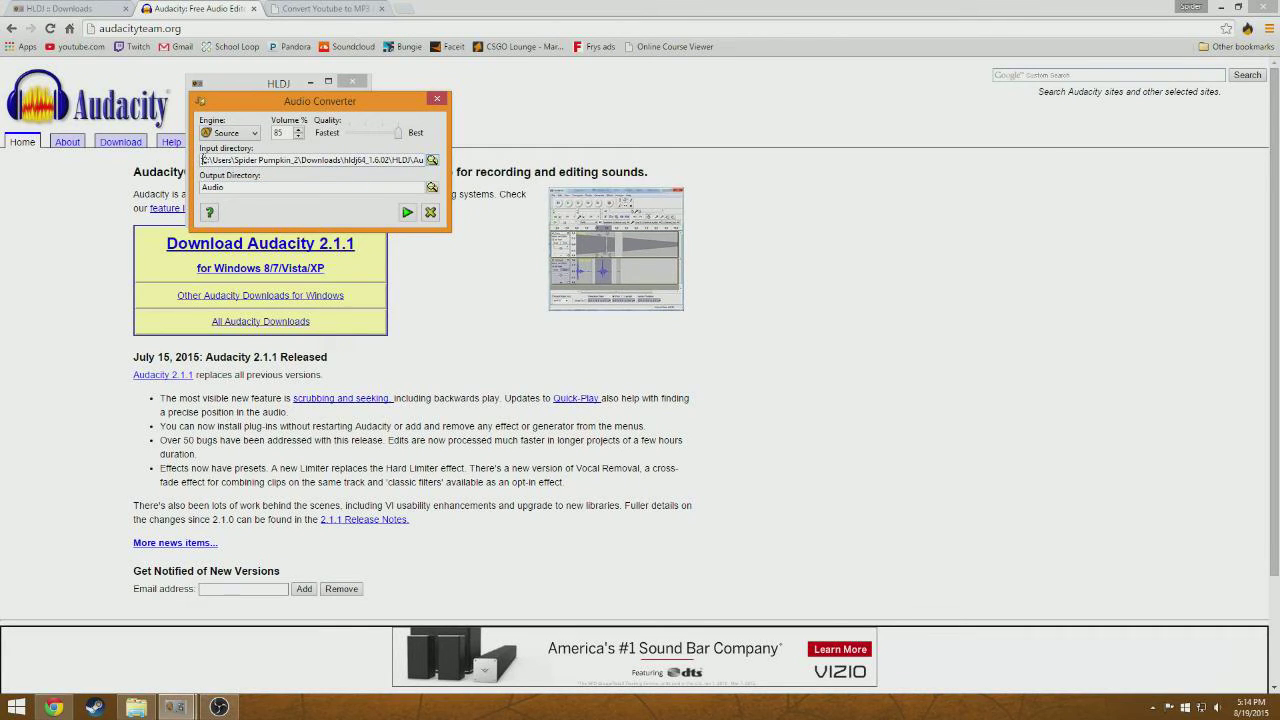
- Copy the input directory path into the converter's output directory so both point to HLDJ's Audio folder
{"action": "left_click_drag", "start_coordinate": [199, 160], "coordinate": [440, 165]}
{"action": "key", "text": "ctrl+c"}
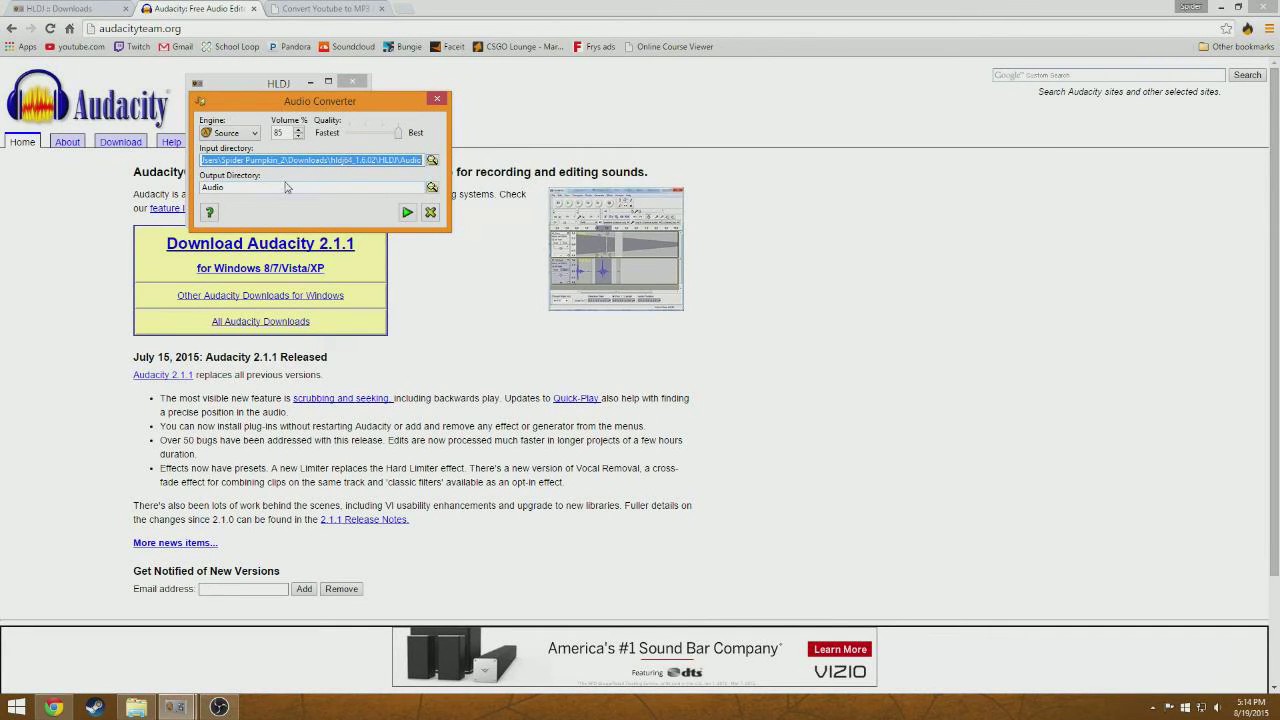
{"action": "double_click", "coordinate": [210, 188]}
{"action": "key", "text": "ctrl+v"}
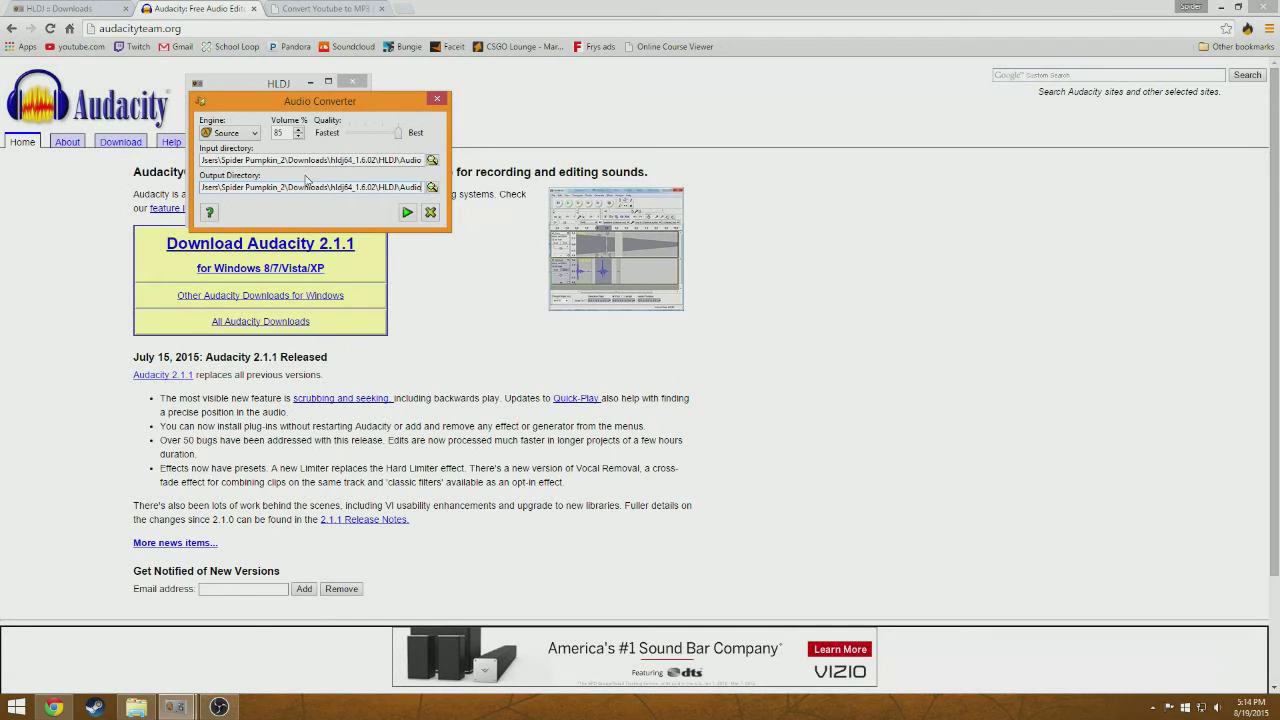
- Set the conversion volume to 50% and run the audio conversion, closing the converter when done
{"action": "double_click", "coordinate": [279, 133]}
{"action": "type", "text": "50"}
{"action": "left_click", "coordinate": [407, 213]}
{"action": "left_click", "coordinate": [437, 98]}
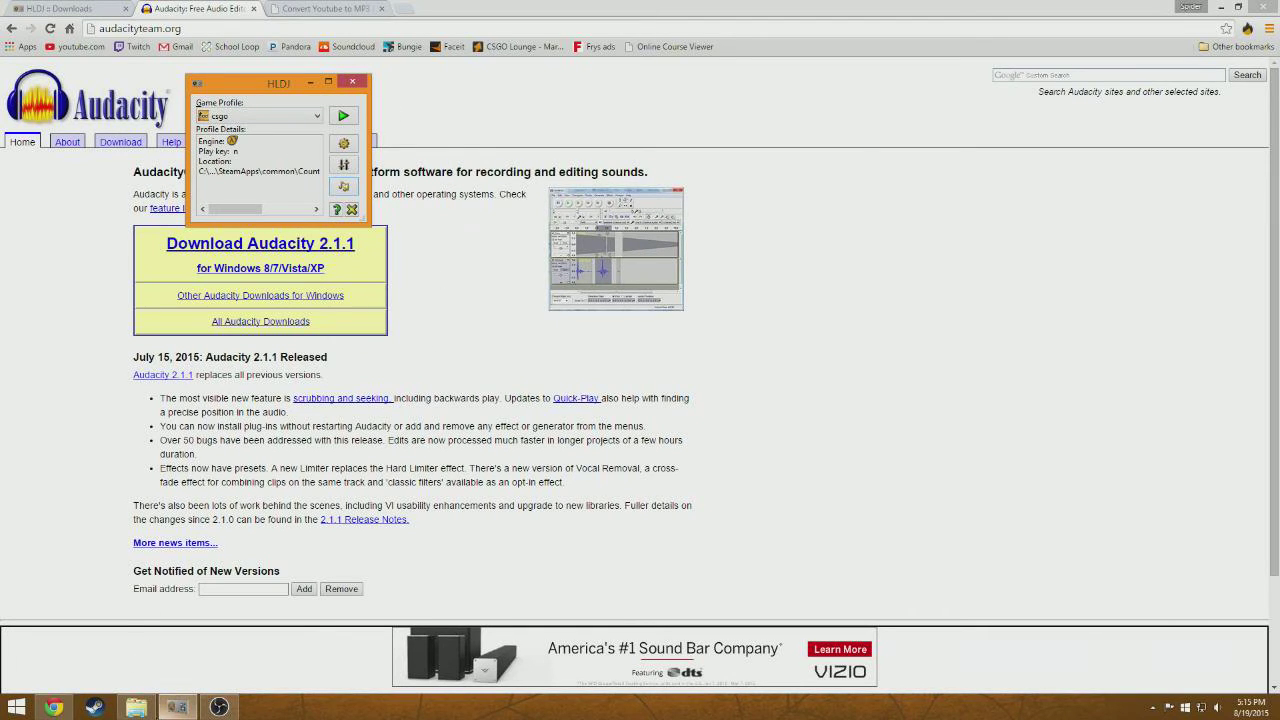
- Switch to the desktop, launch Audacity and dismiss its welcome dialog with the option not to show it again
{"action": "mouse_move", "coordinate": [148, 712]}
{"action": "key", "text": "alt+Tab"}
{"action": "key", "text": "alt+Tab"}
{"action": "key", "text": "alt+Tab"}
{"action": "key", "text": "alt+Tab"}
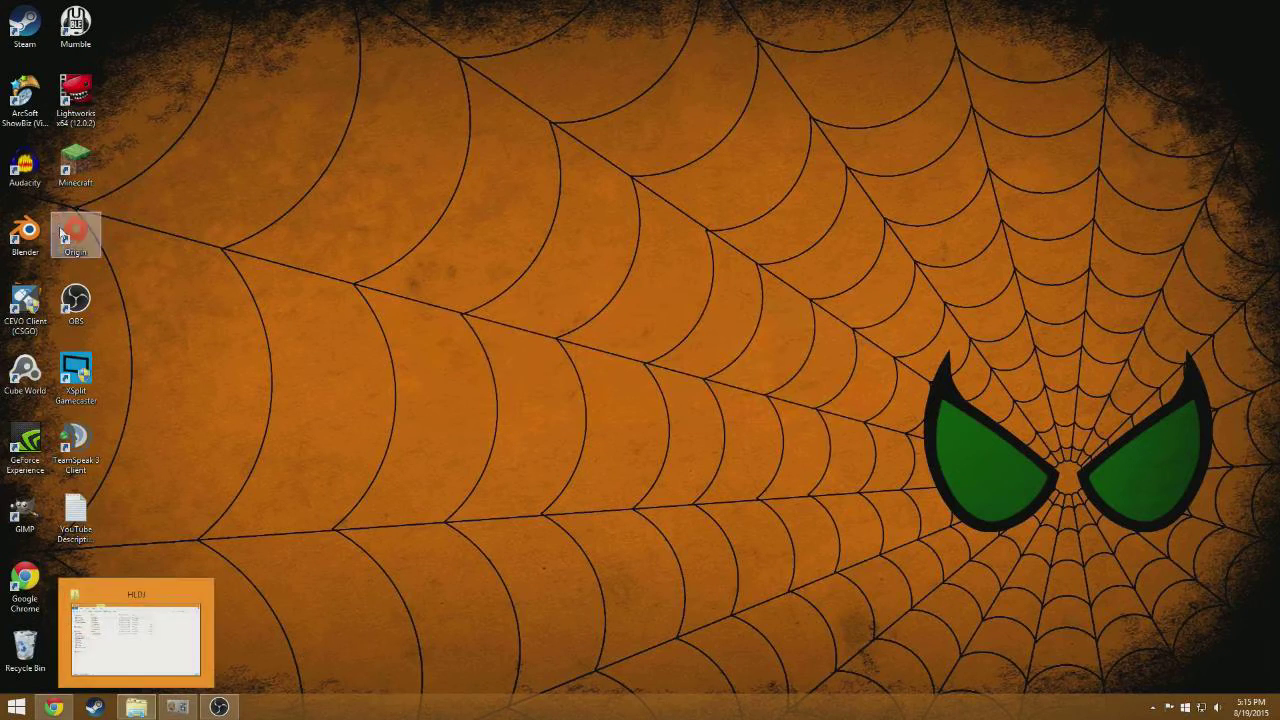
{"action": "double_click", "coordinate": [25, 168]}
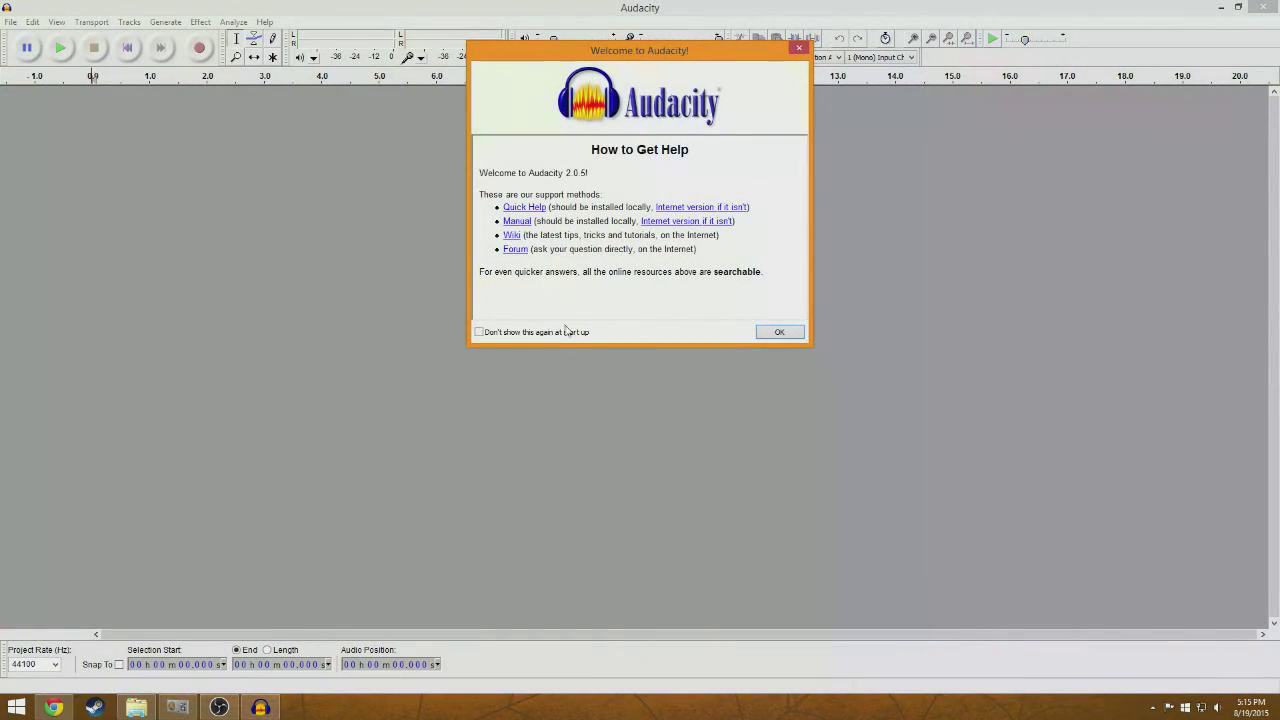
{"action": "left_click", "coordinate": [560, 332]}
{"action": "left_click", "coordinate": [779, 332]}
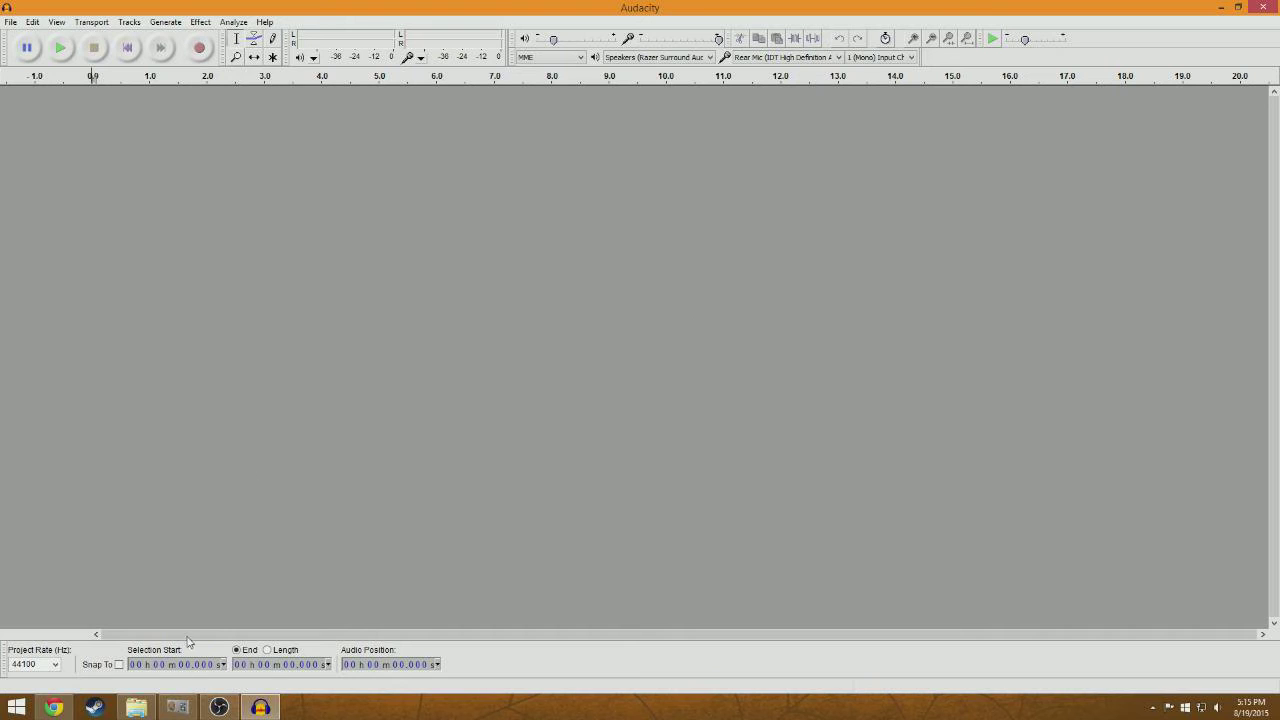
- Switch to the browser and convert the first suggested YouTube URL to an MP3 on the VidToMP3 page
{"action": "left_click", "coordinate": [66, 706]}
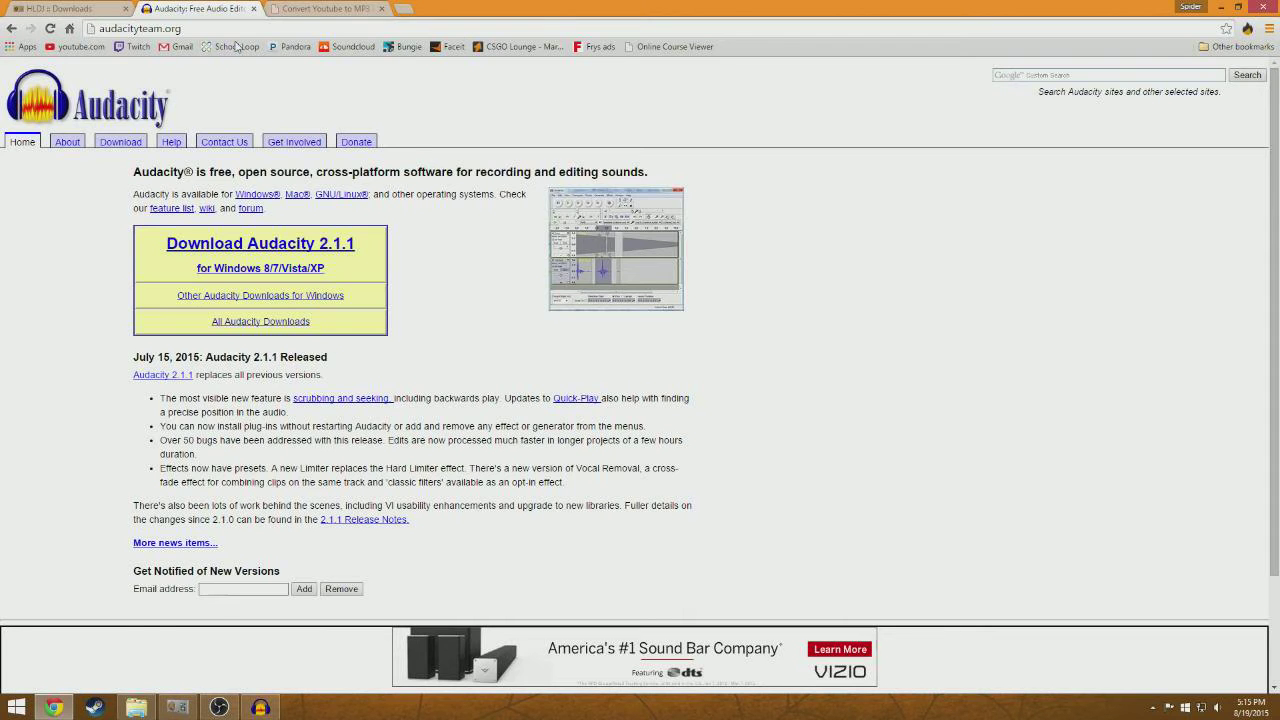
{"action": "left_click", "coordinate": [300, 8]}
{"action": "left_click", "coordinate": [447, 403]}
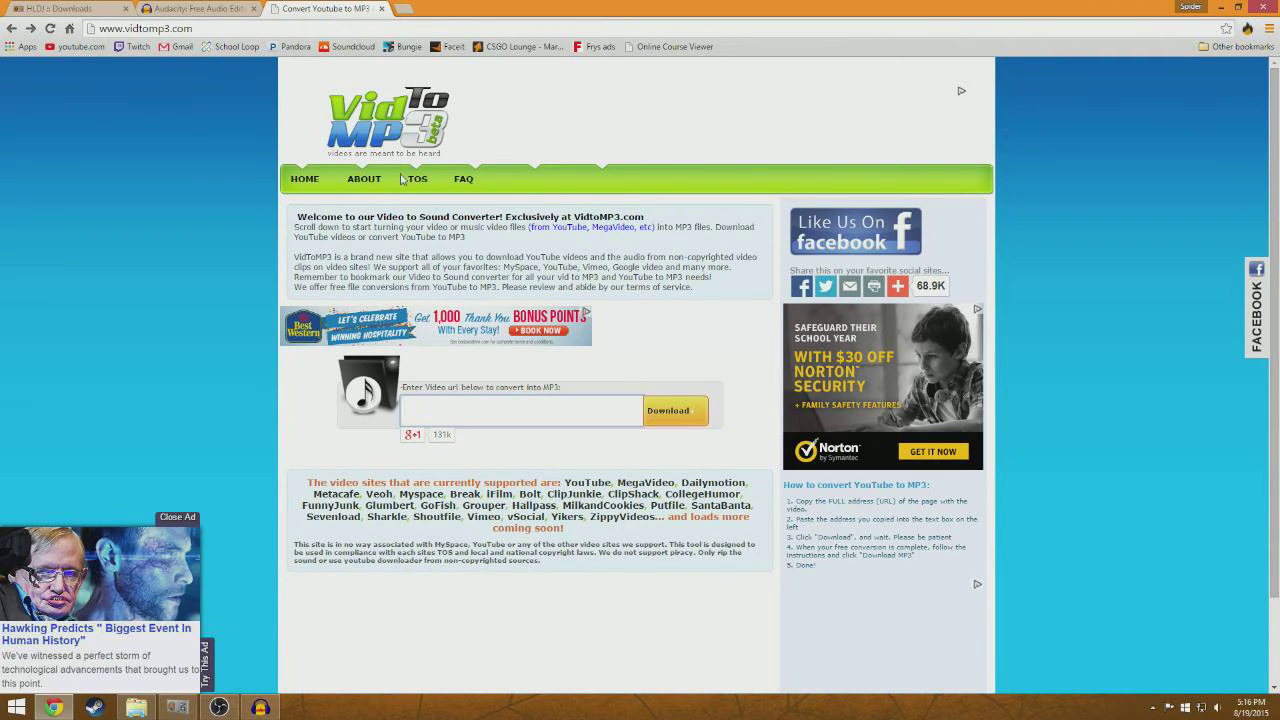
{"action": "left_click", "coordinate": [425, 410]}
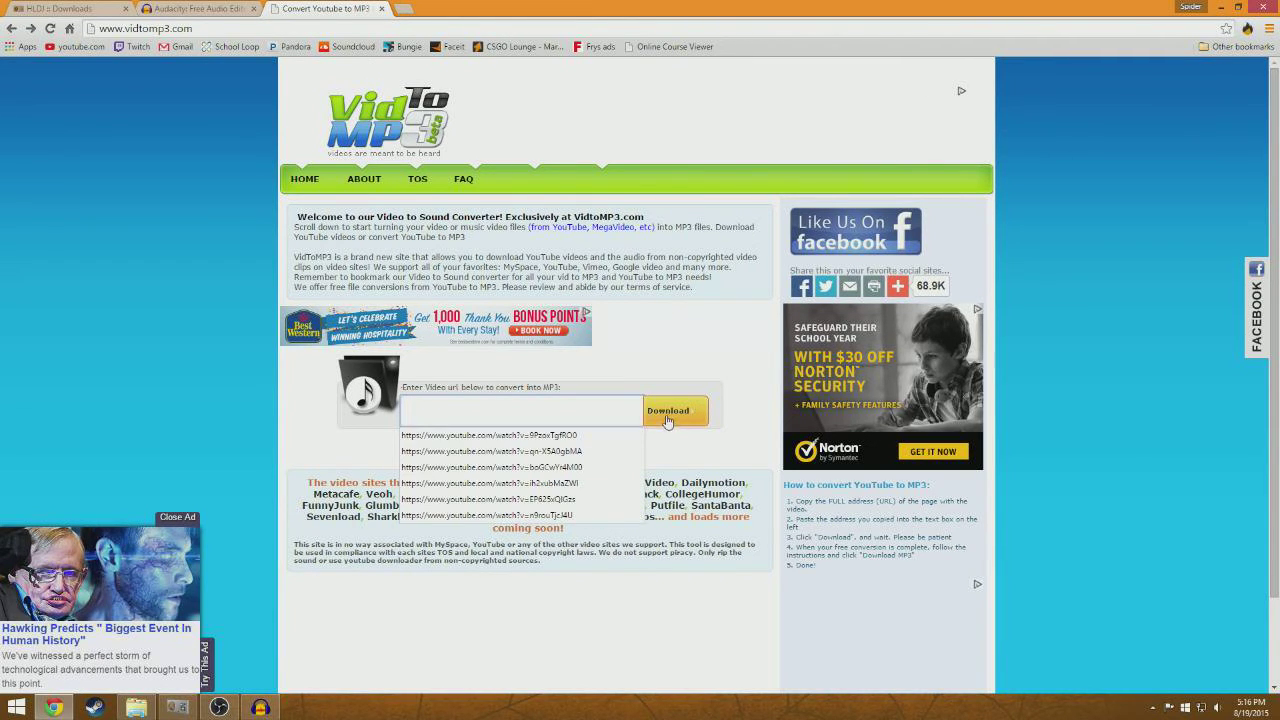
{"action": "left_click", "coordinate": [585, 437]}
{"action": "left_click", "coordinate": [680, 418]}
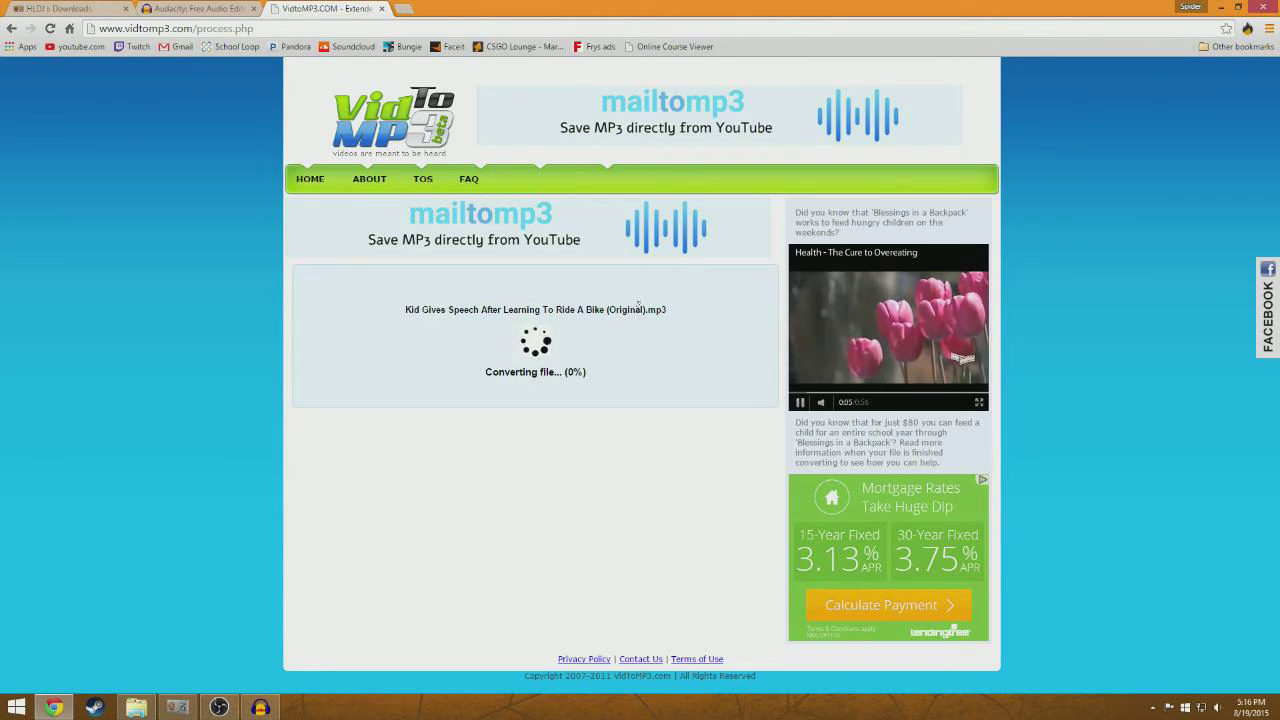
- View the Download MP3 page for the converted "Kid Gives Speech After Learning To Ride A Bike (Original)" file, closing it without downloading
{"action": "left_click", "coordinate": [463, 305]}
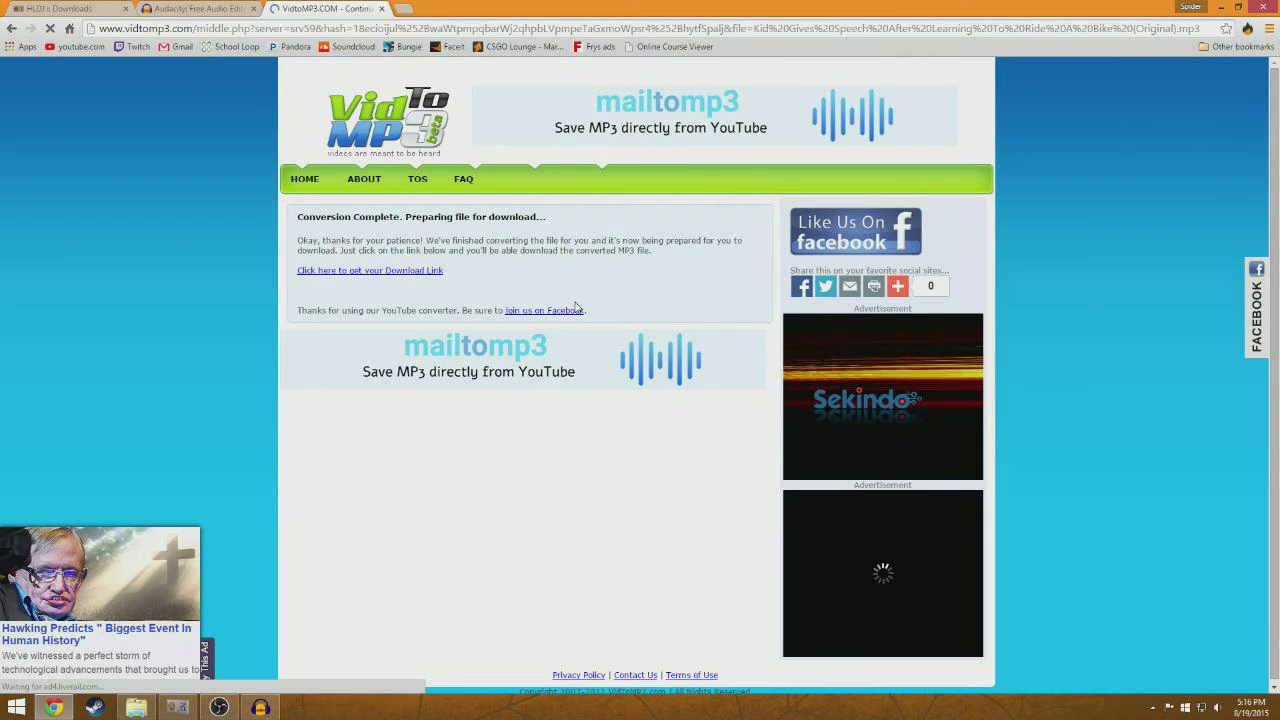
{"action": "left_click", "coordinate": [401, 273]}
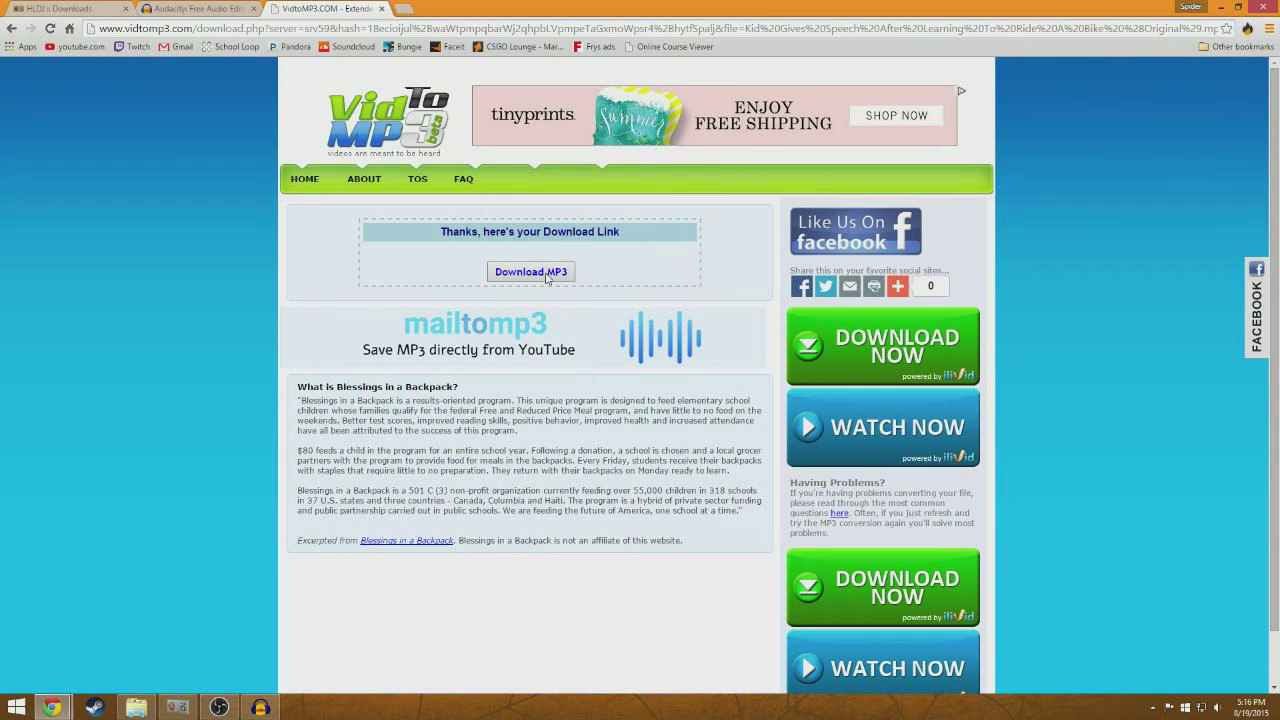
{"action": "left_click", "coordinate": [381, 8]}
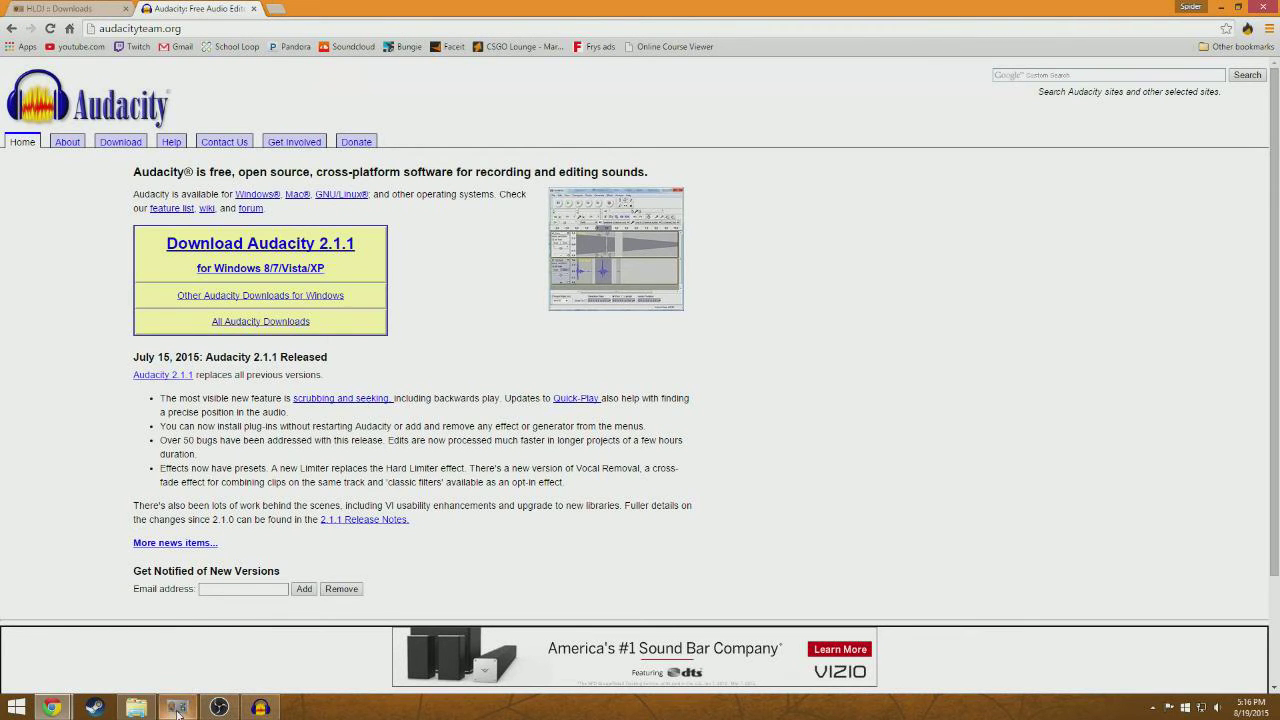
- Switch to File Explorer, look through the Downloads and Music folders and close the window
{"action": "left_click", "coordinate": [136, 707]}
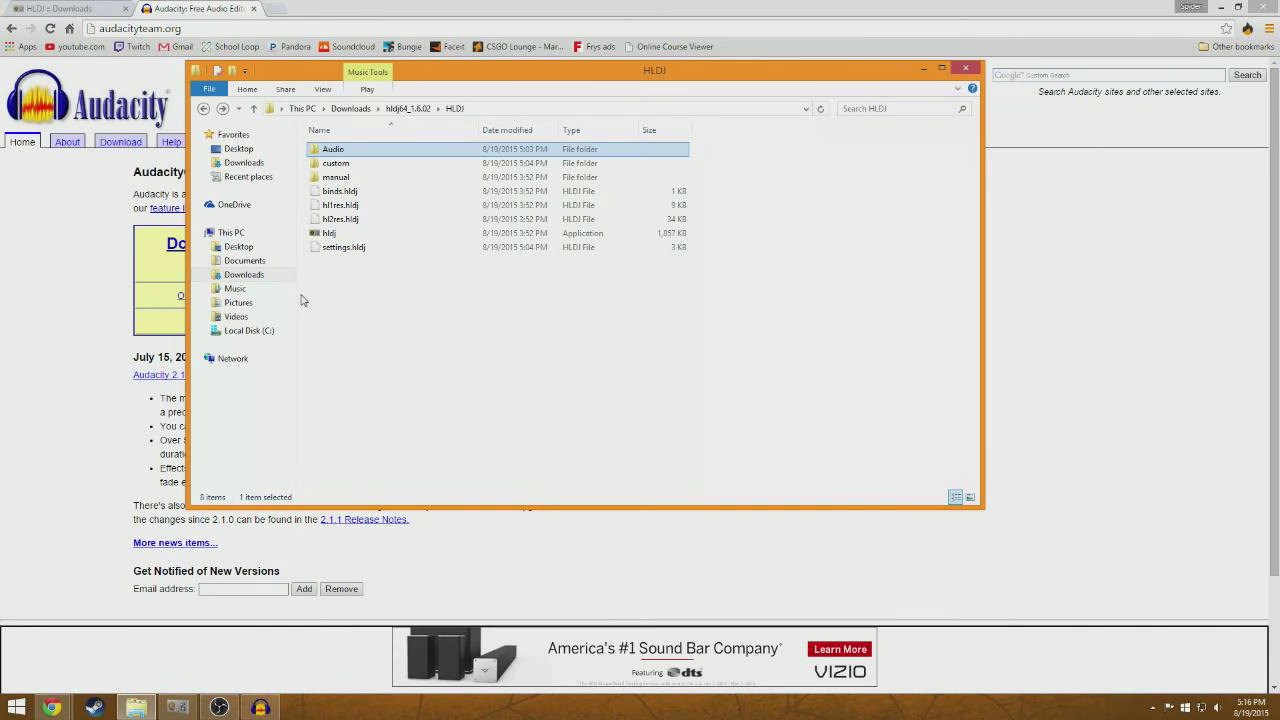
{"action": "left_click", "coordinate": [270, 289]}
{"action": "left_click", "coordinate": [271, 275]}
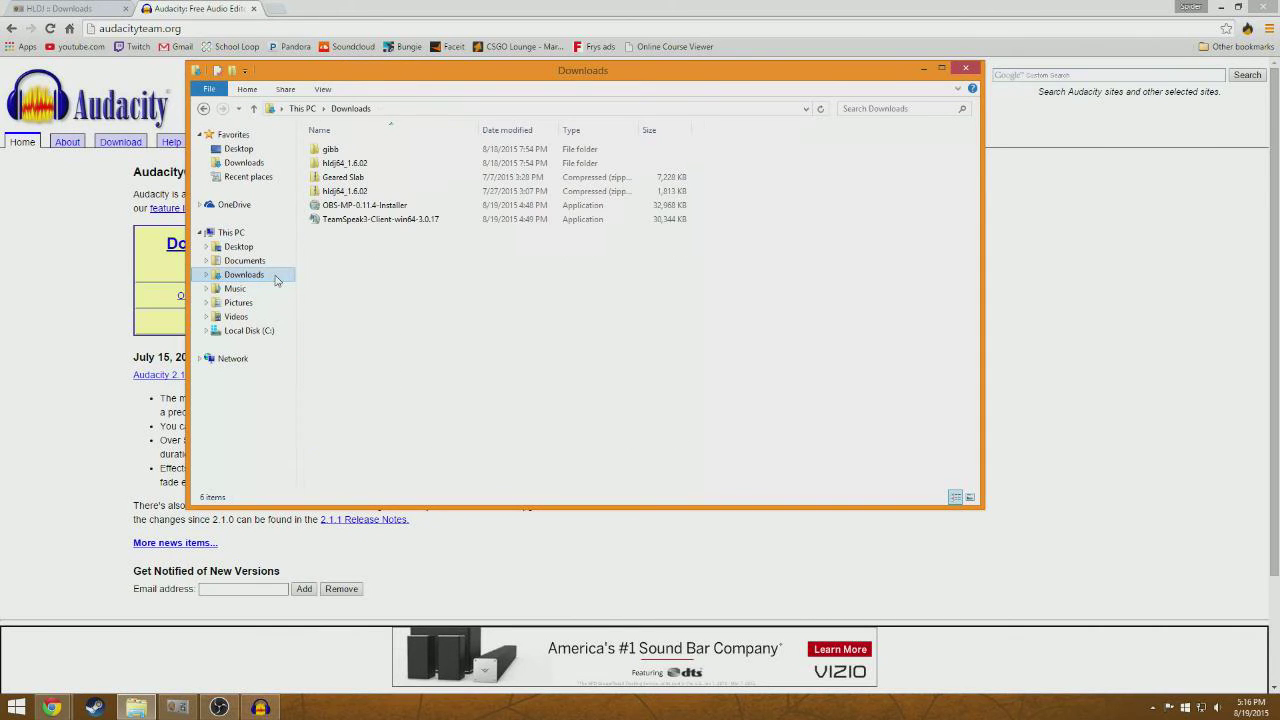
{"action": "left_click", "coordinate": [272, 289]}
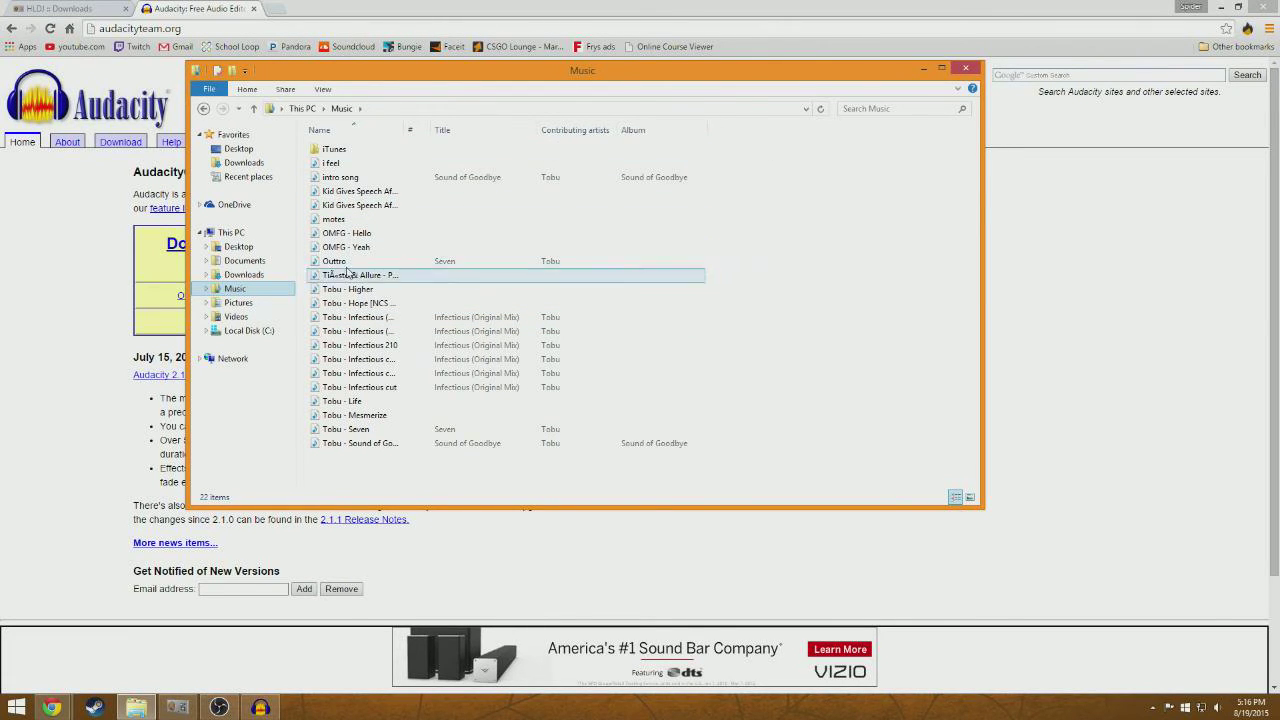
{"action": "left_click", "coordinate": [244, 275]}
{"action": "left_click", "coordinate": [966, 70]}
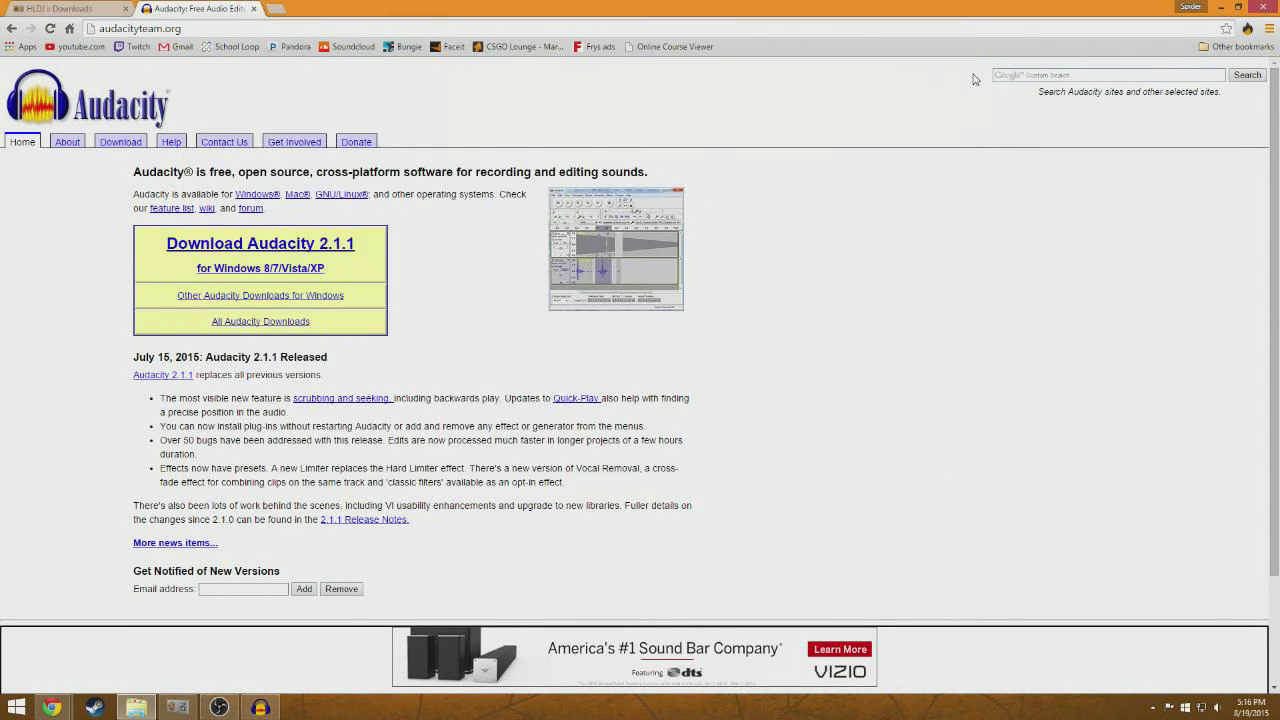
- Switch to Audacity and record a microphone clip about 2.4 seconds long
{"action": "left_click", "coordinate": [260, 707]}
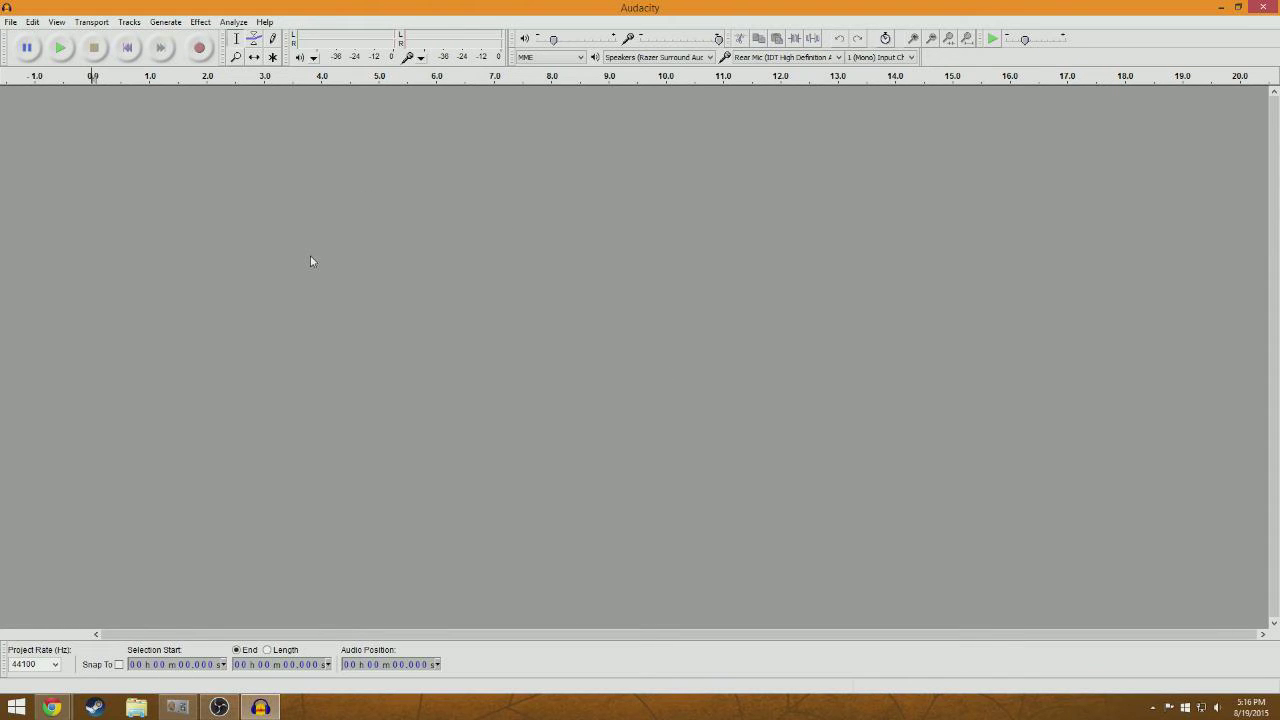
{"action": "left_click", "coordinate": [198, 50]}
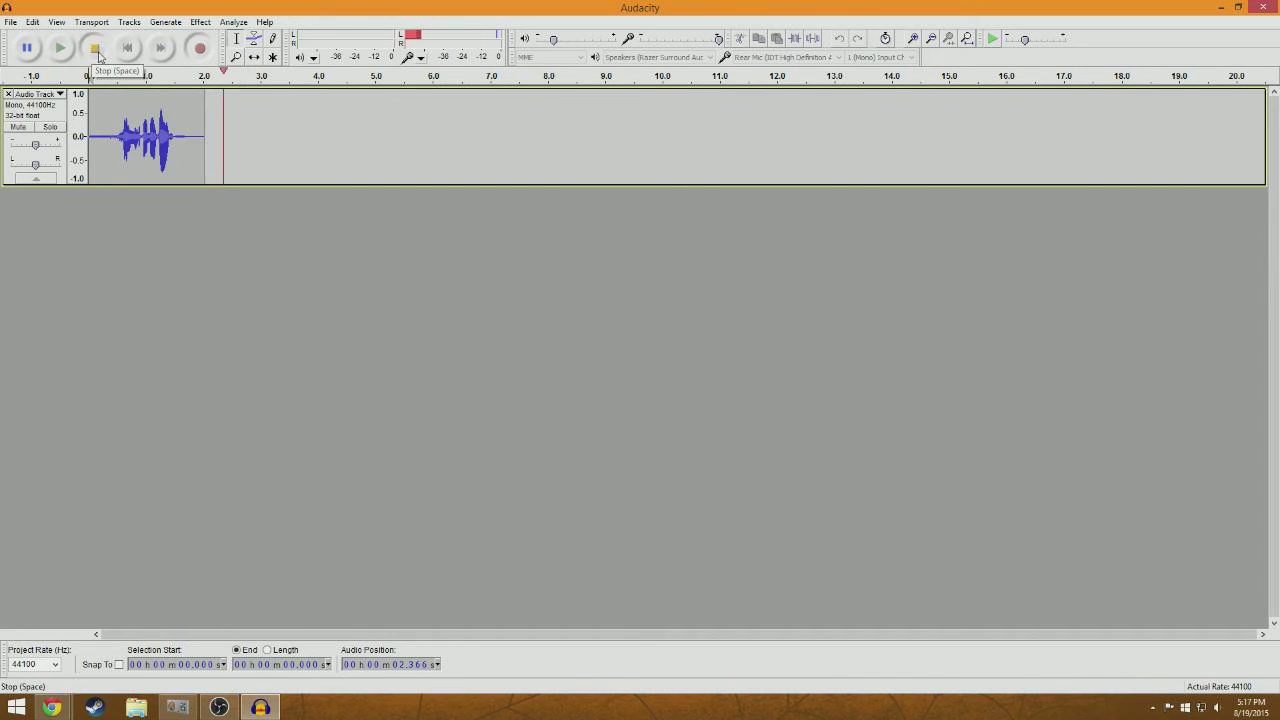
{"action": "left_click", "coordinate": [99, 57]}
- Select the whole recorded clip and apply the Change Speed effect with a percent change of -50
{"action": "double_click", "coordinate": [200, 147]}
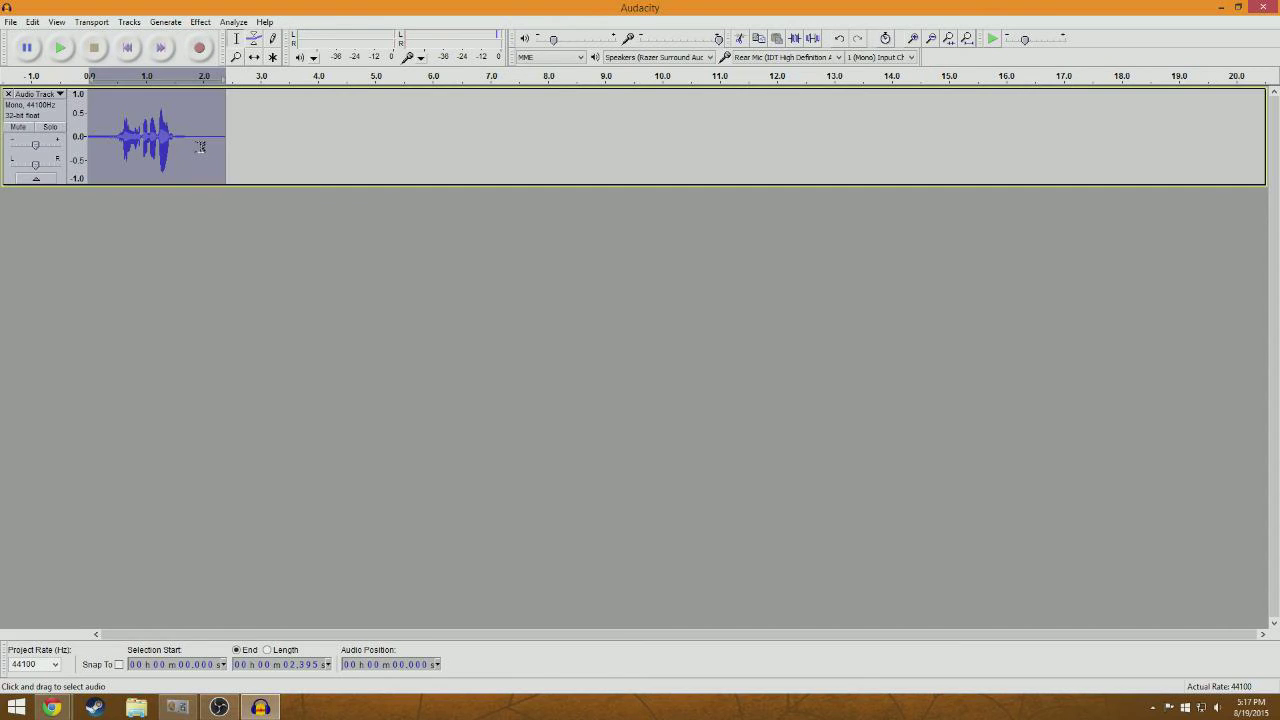
{"action": "left_click", "coordinate": [351, 140], "text": "shift"}
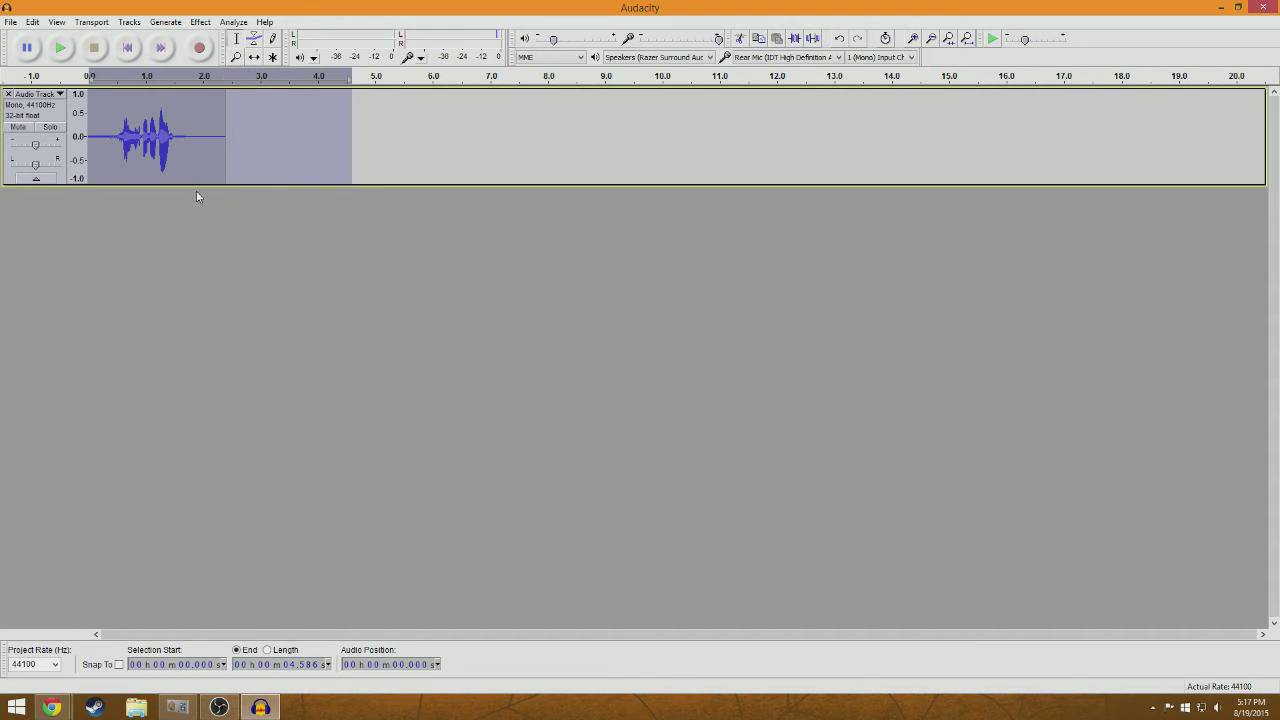
{"action": "double_click", "coordinate": [209, 145]}
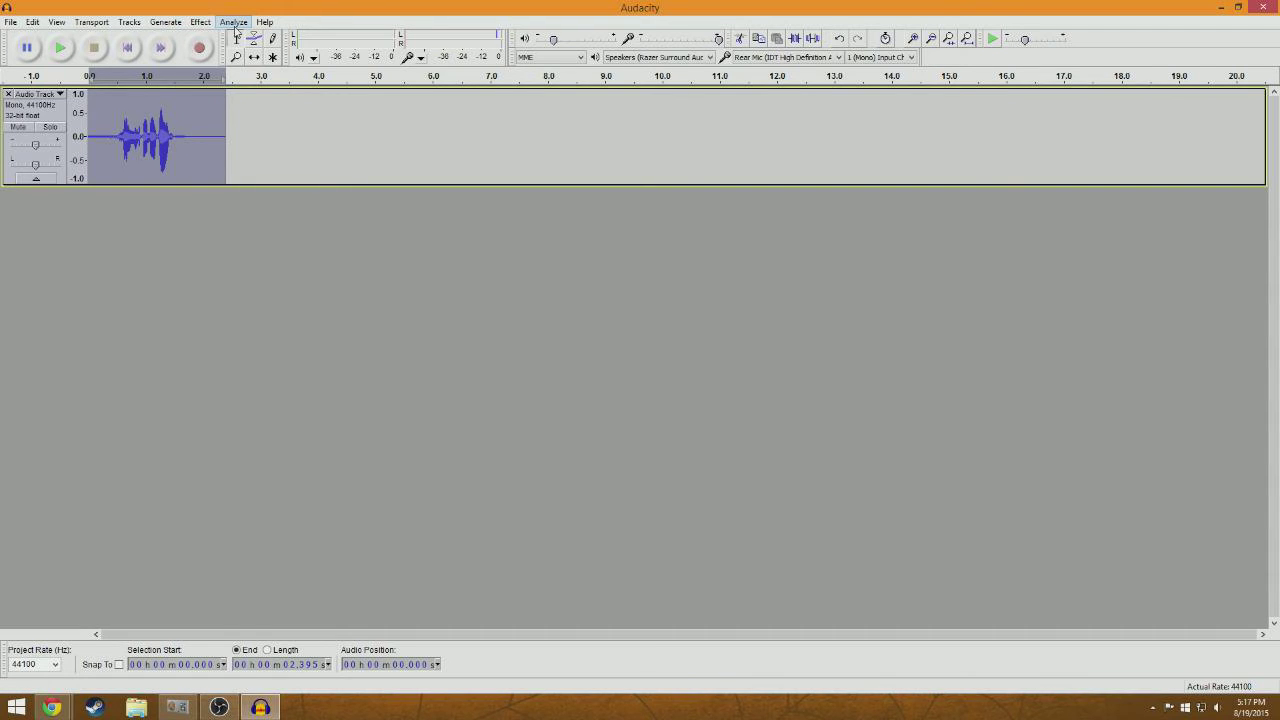
{"action": "left_click", "coordinate": [200, 22]}
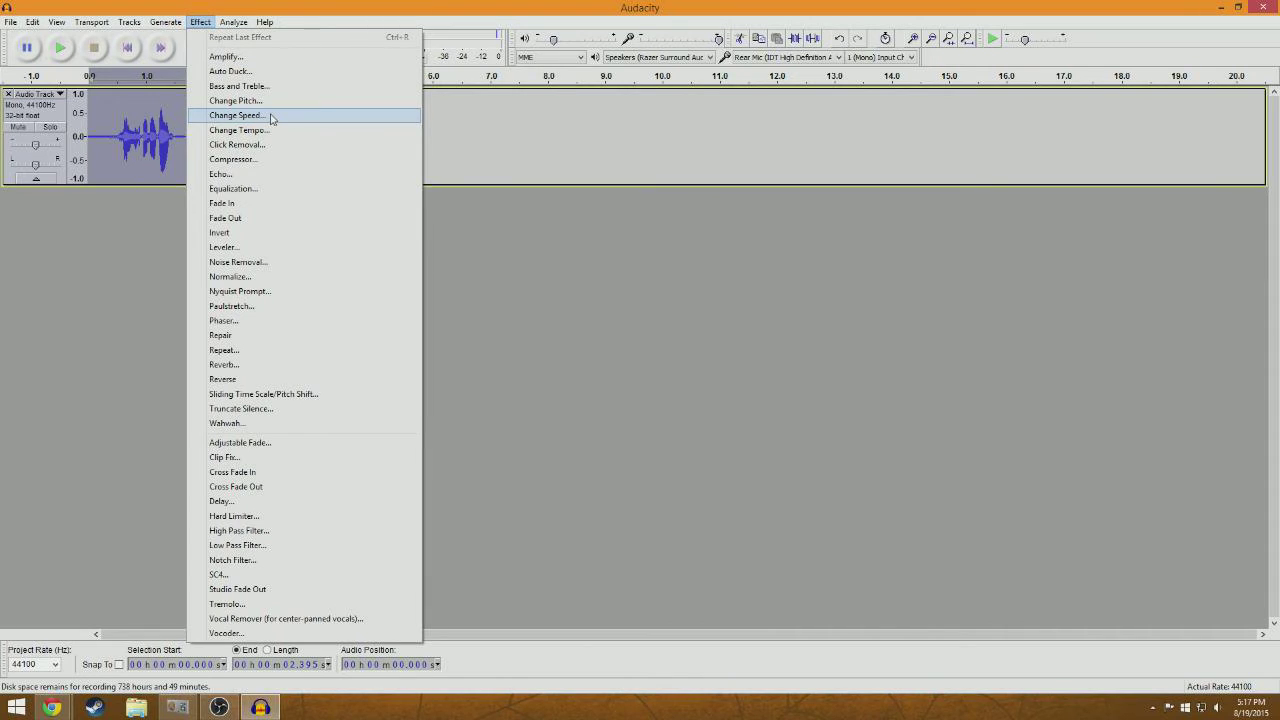
{"action": "left_click", "coordinate": [236, 115]}
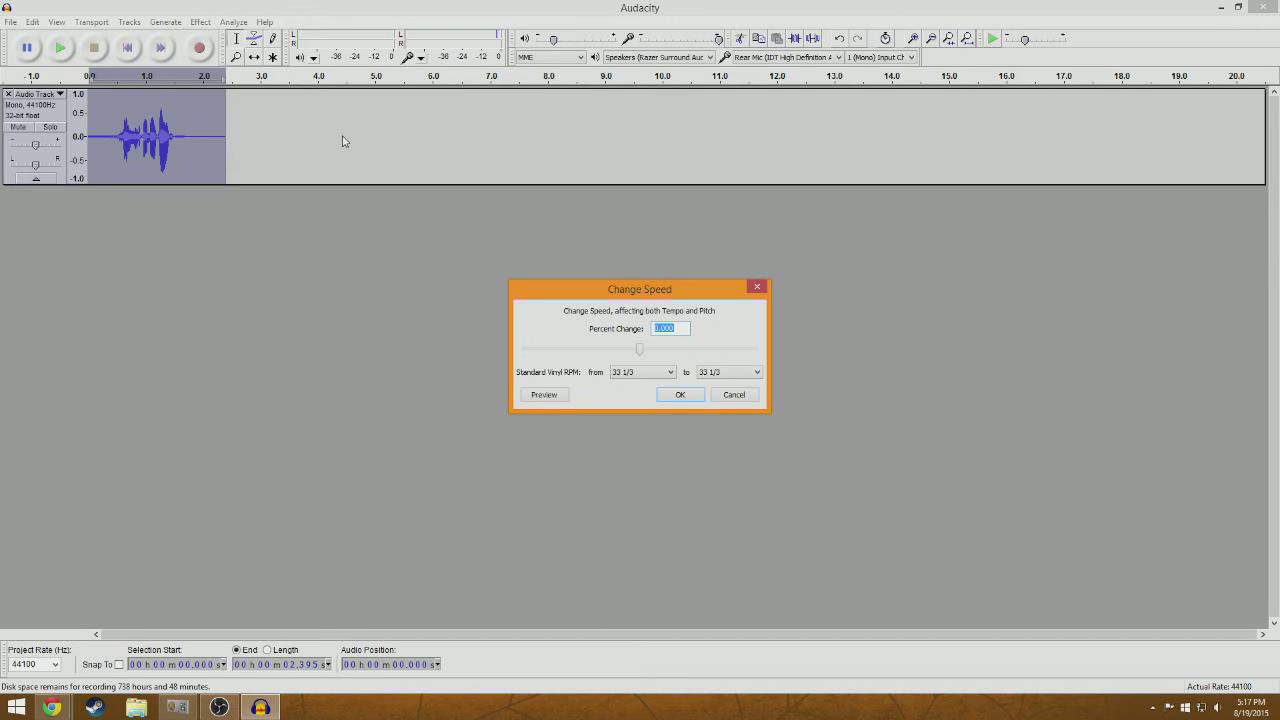
{"action": "type", "text": "-50"}
{"action": "left_click", "coordinate": [680, 395]}
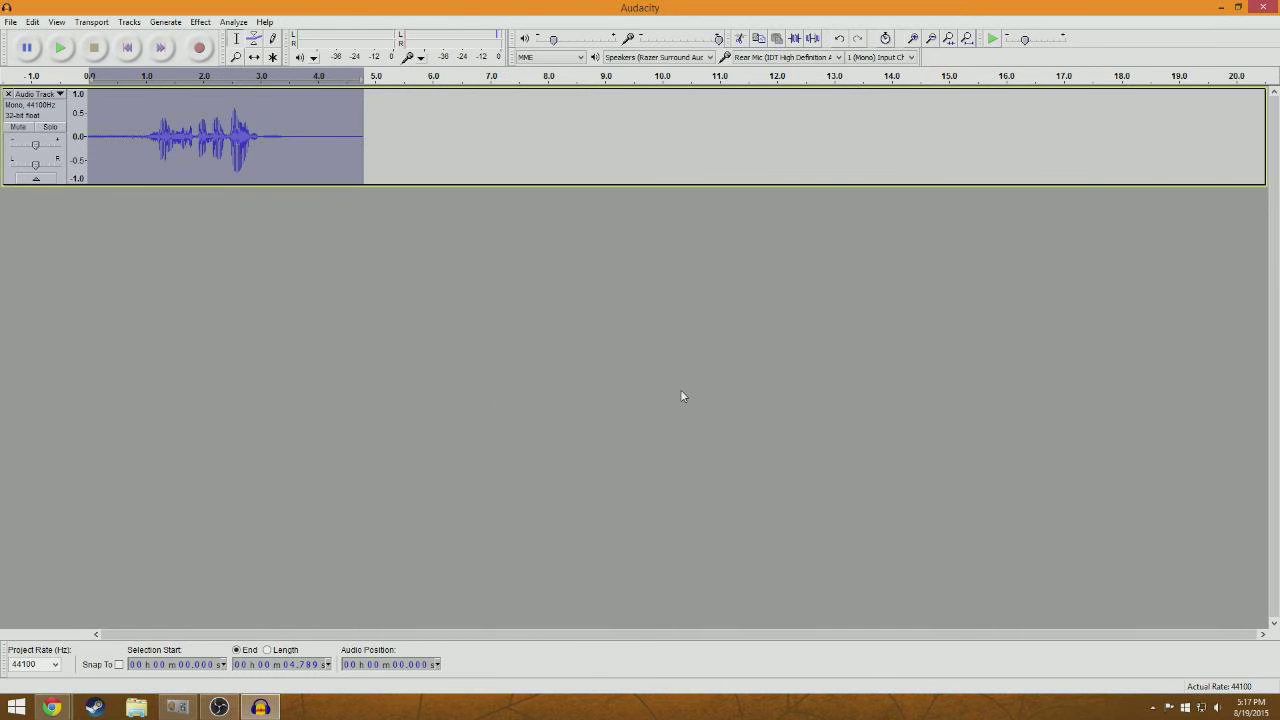
- Prepare an export of the slowed clip as MP3 Files named "asdhfkalshr" in the Audio folder, and close the dialog without saving
{"action": "left_click", "coordinate": [429, 141]}
{"action": "left_click", "coordinate": [10, 22]}
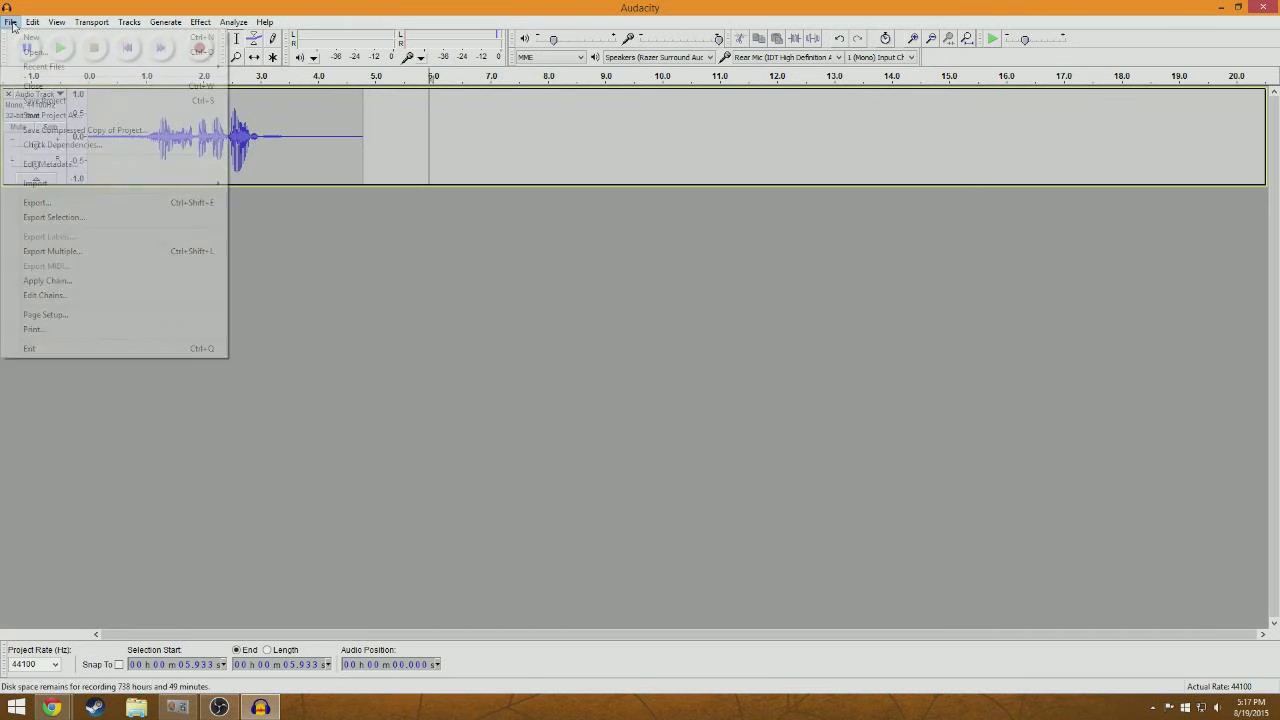
{"action": "left_click", "coordinate": [68, 204]}
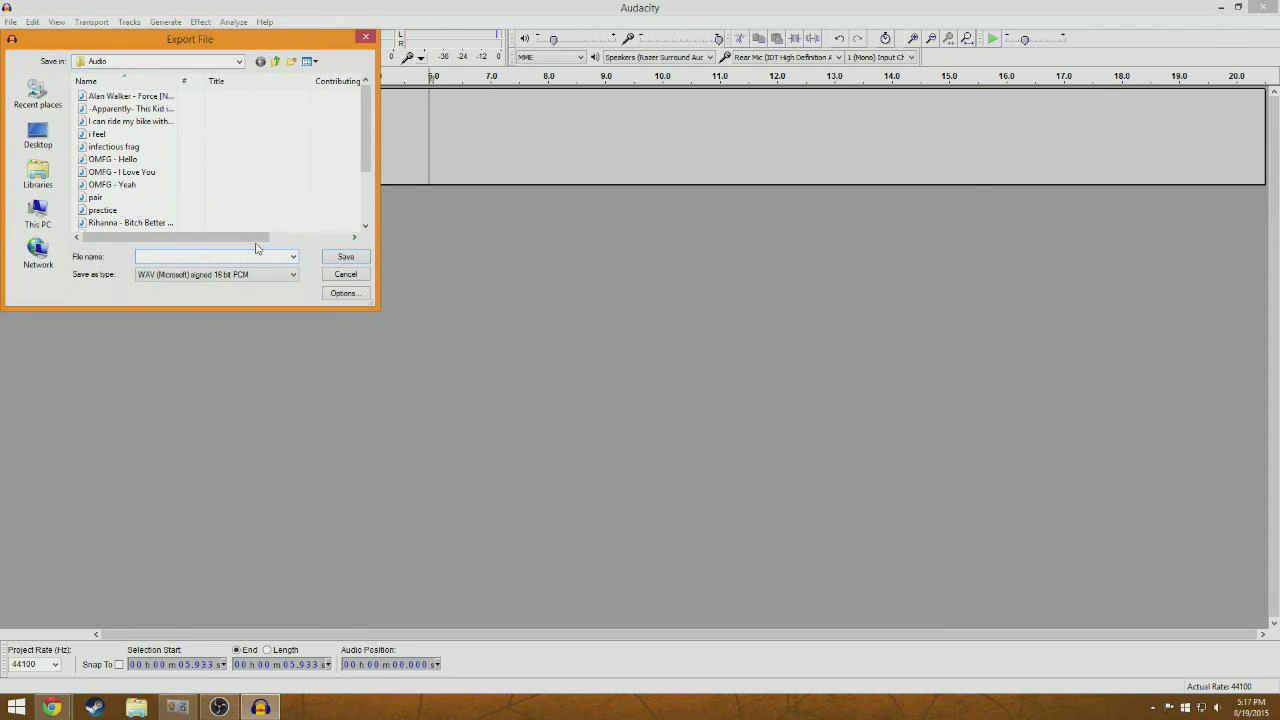
{"action": "left_click", "coordinate": [208, 279]}
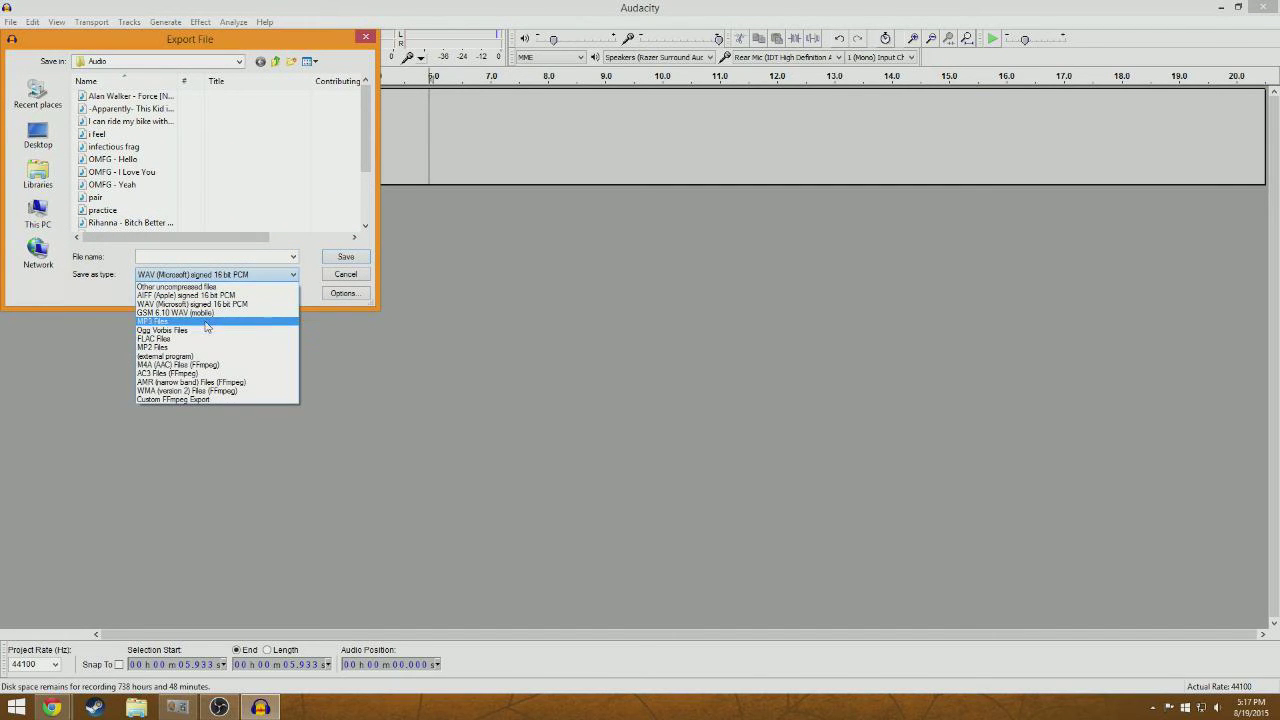
{"action": "left_click", "coordinate": [205, 326]}
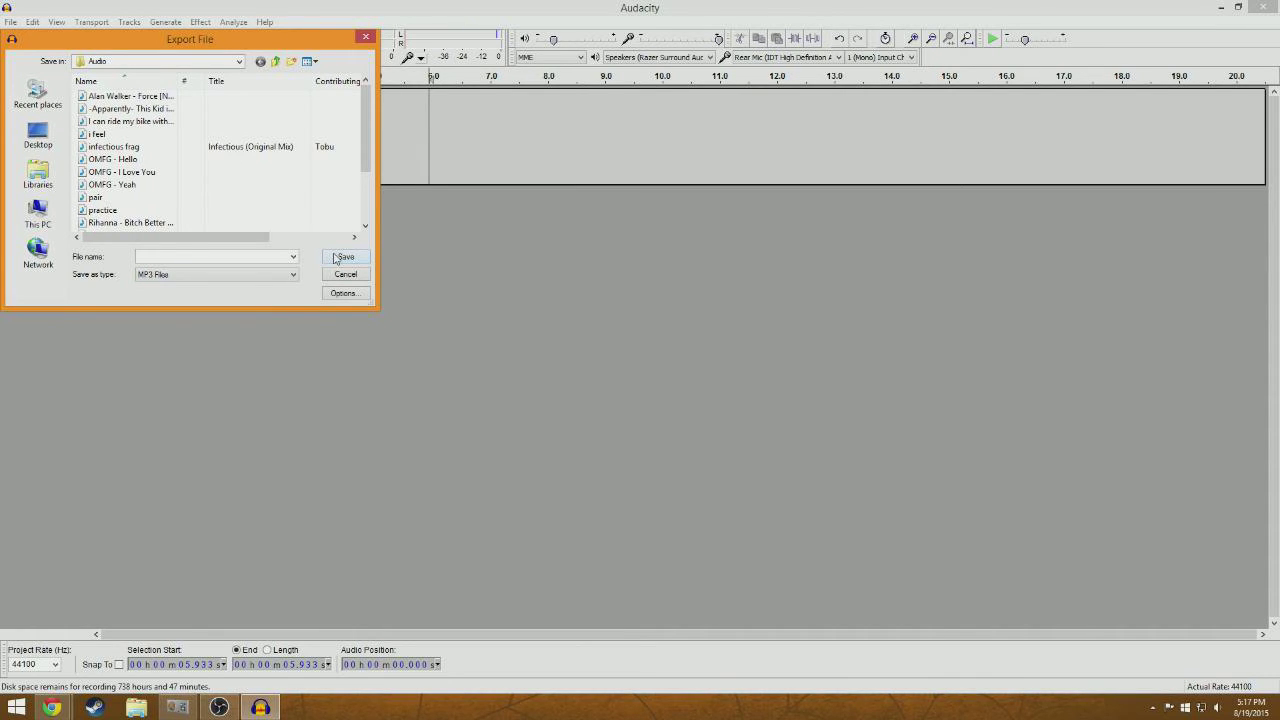
{"action": "left_click", "coordinate": [474, 288]}
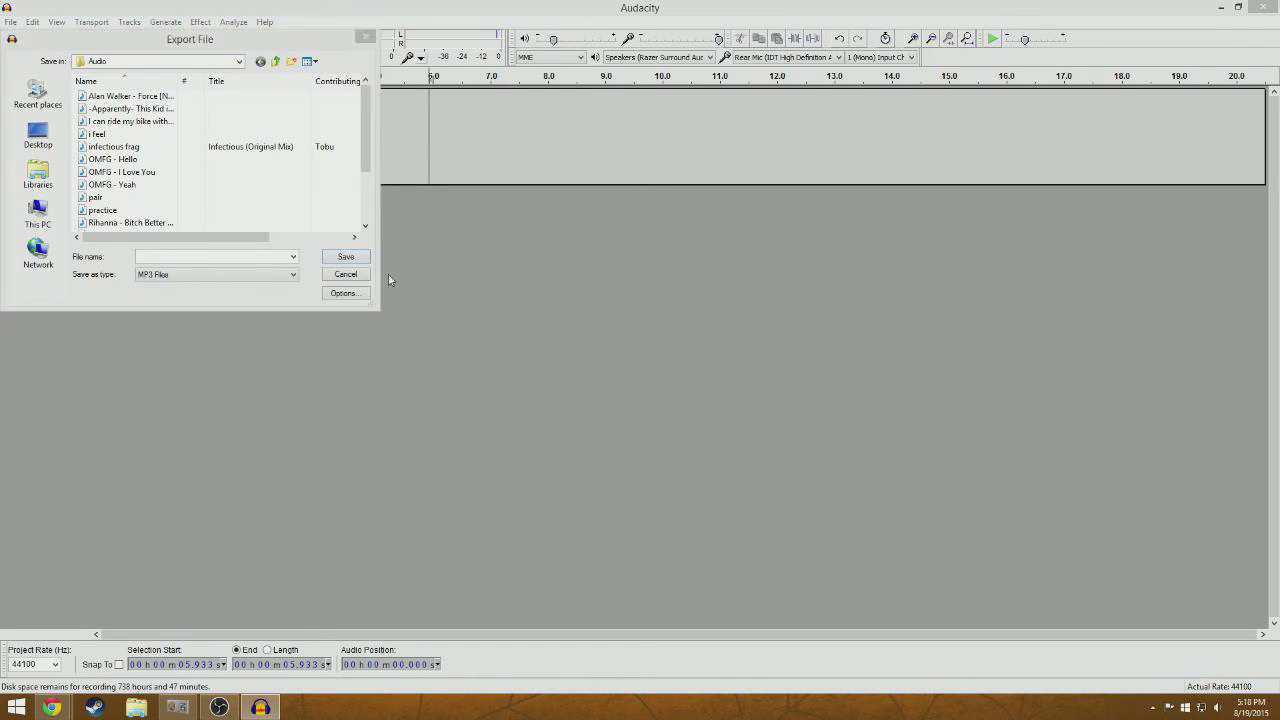
{"action": "left_click", "coordinate": [232, 255]}
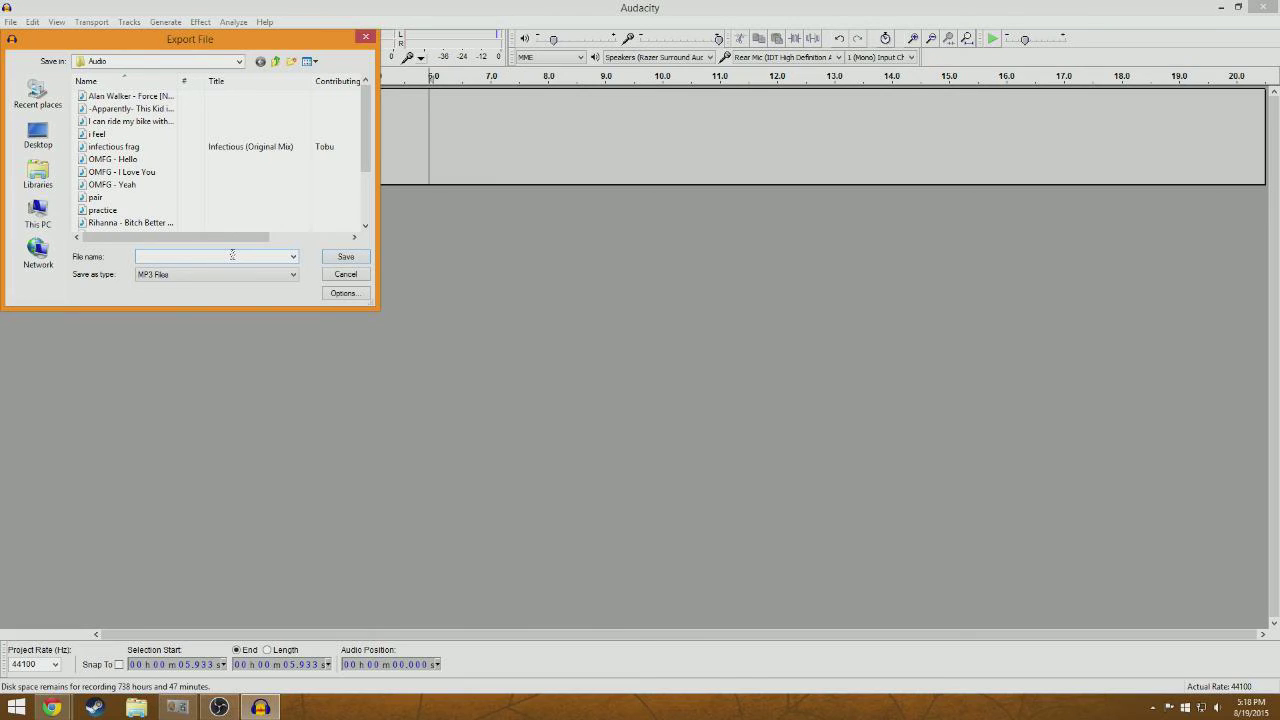
{"action": "type", "text": "asdhfkalshr"}
{"action": "left_click", "coordinate": [366, 39]}
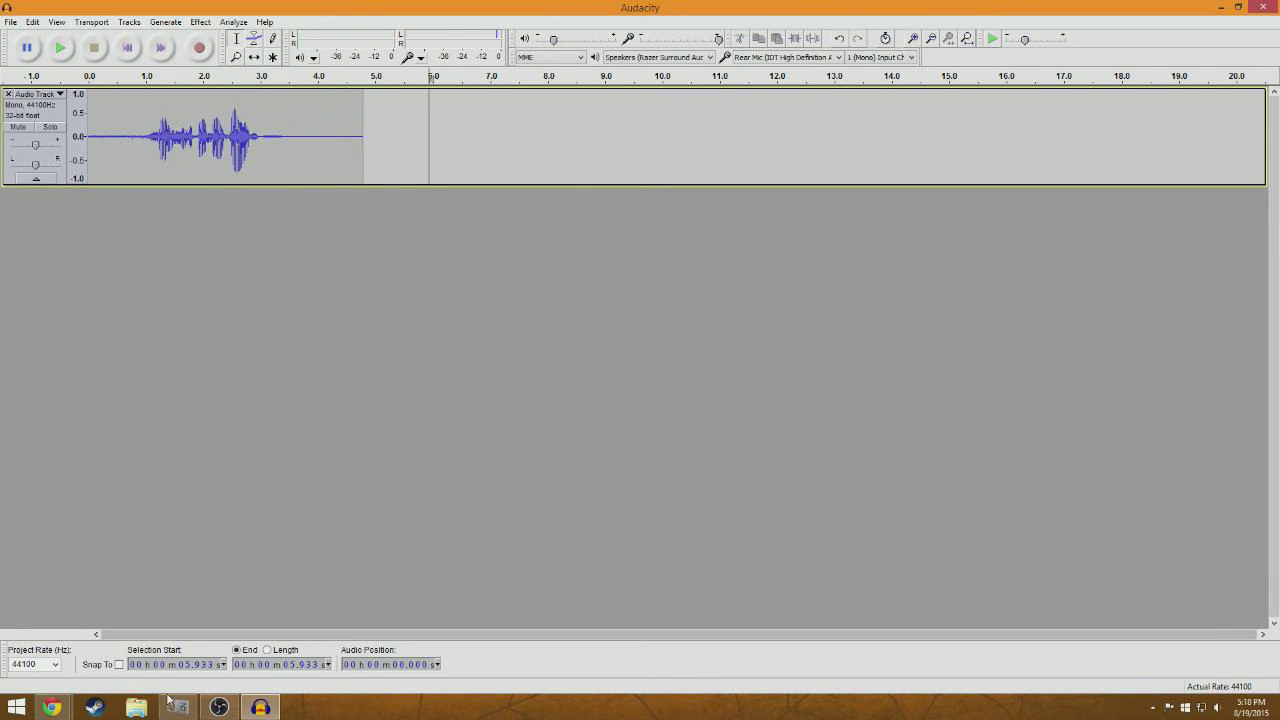
- Switch to HLDJ and view the Audio Converter's input and output directories, closing it without converting
{"action": "key", "text": "alt+Tab"}
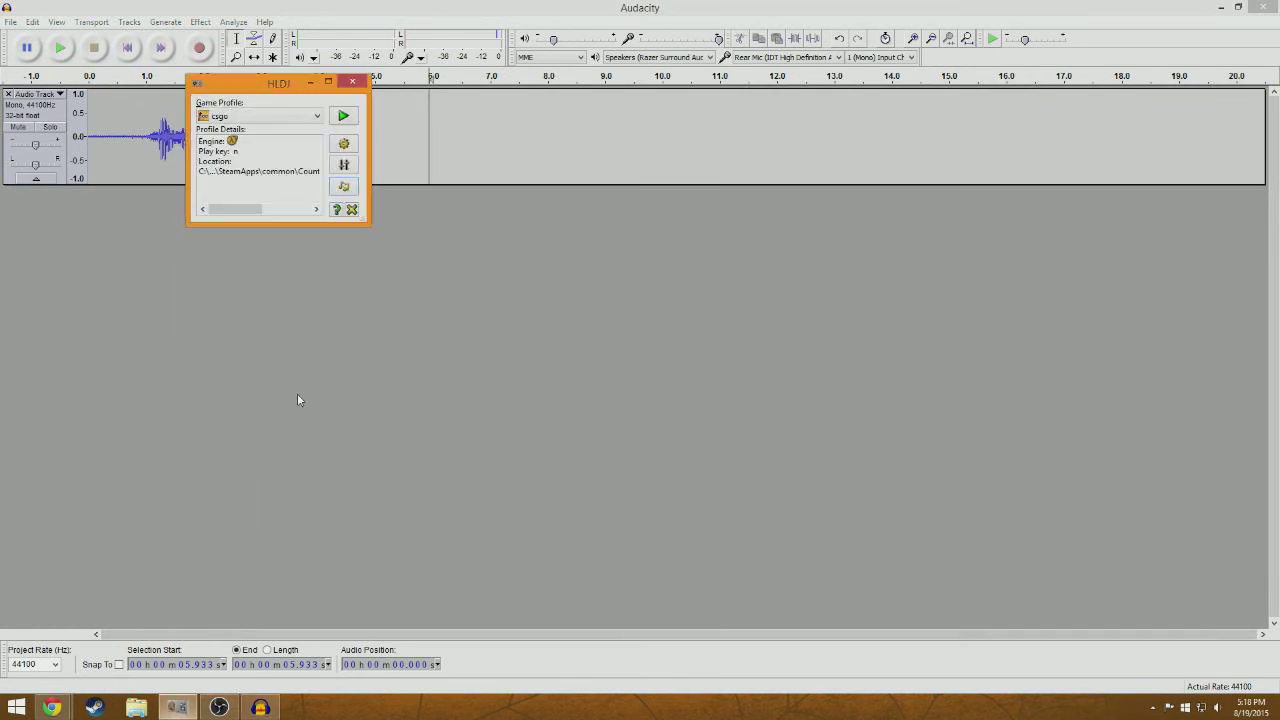
{"action": "left_click", "coordinate": [337, 189]}
{"action": "left_click", "coordinate": [364, 165]}
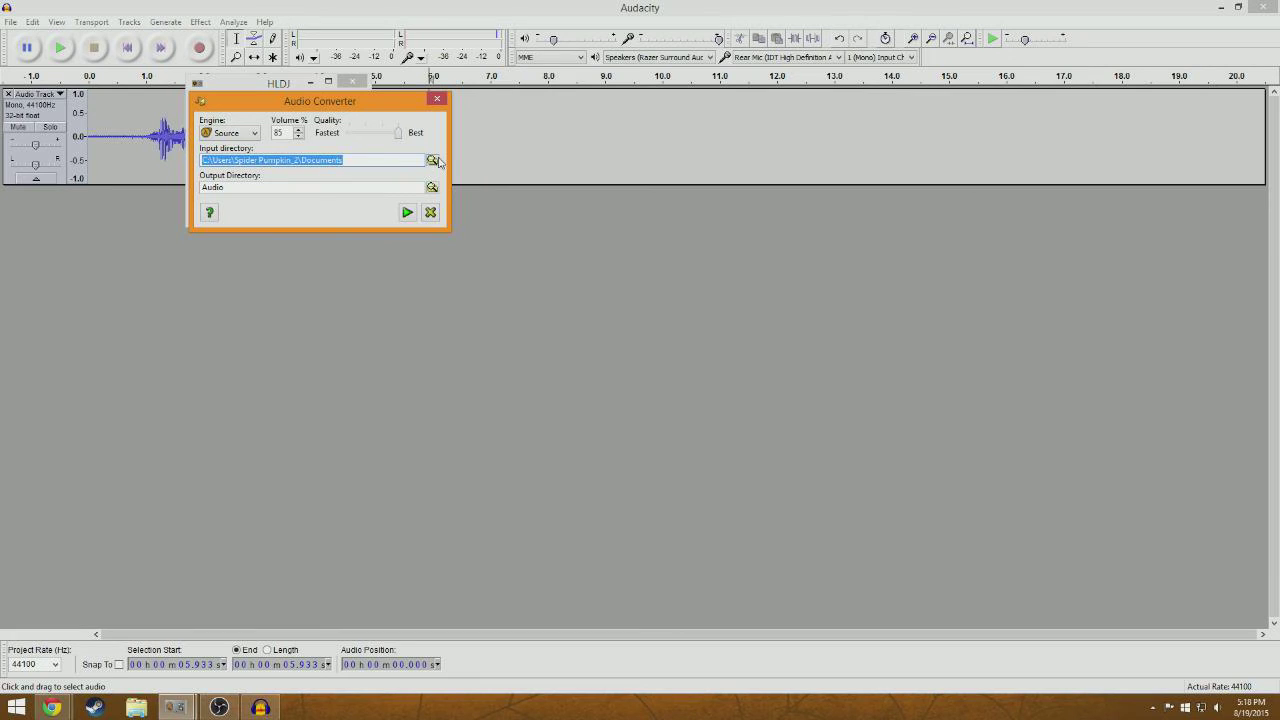
{"action": "left_click", "coordinate": [437, 99]}
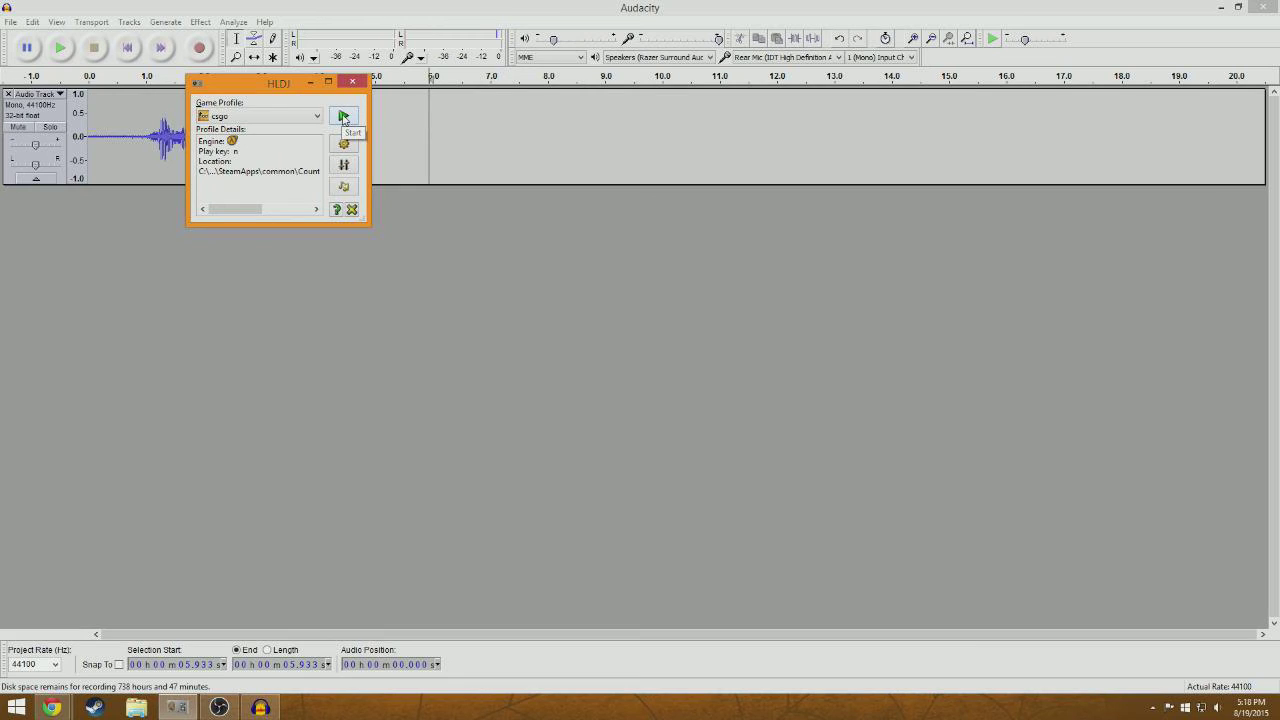
- Start HLDJ with the csgo profile to launch CS:GO, and bring up the developer console
{"action": "left_click", "coordinate": [343, 118]}
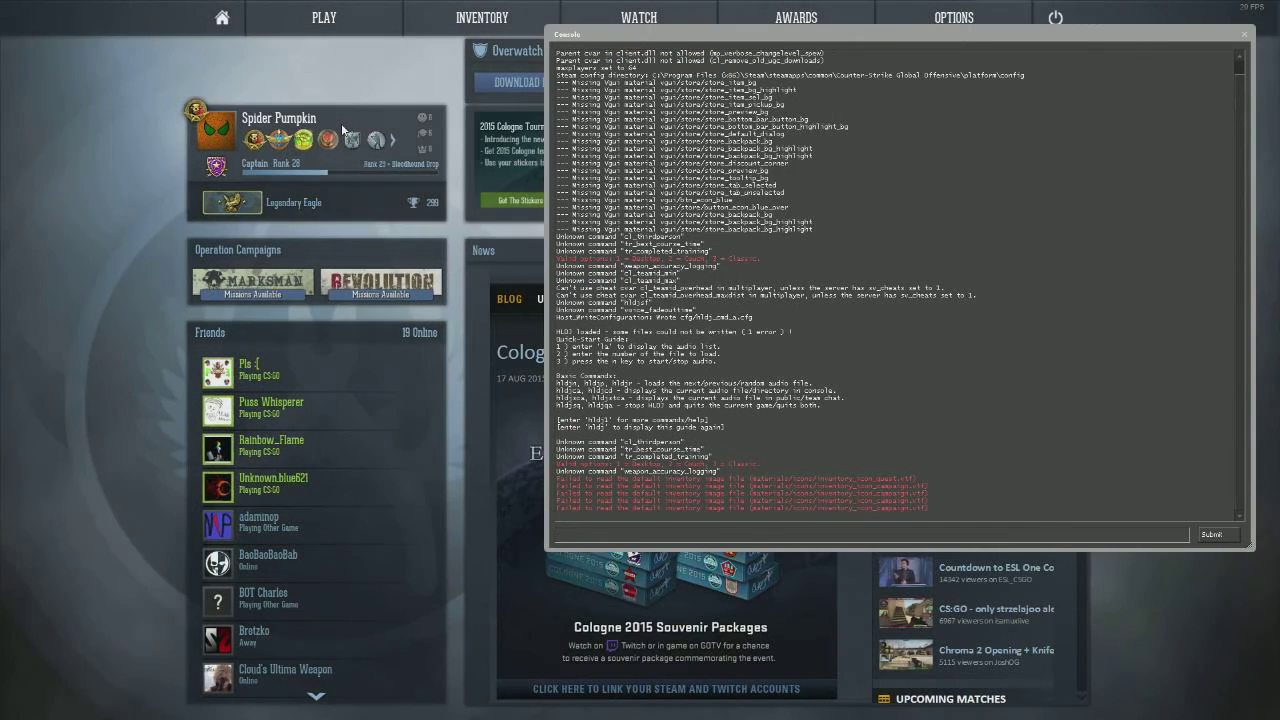
{"action": "key", "text": "grave"}
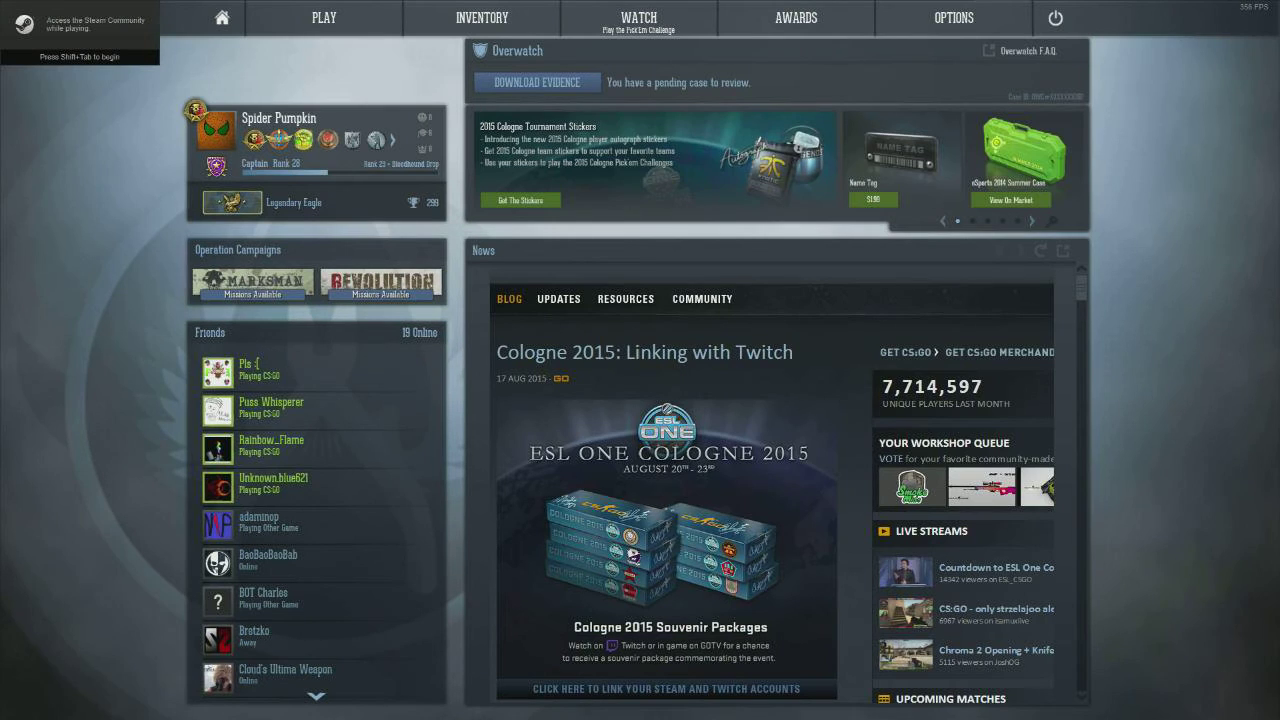
{"action": "key", "text": "grave"}
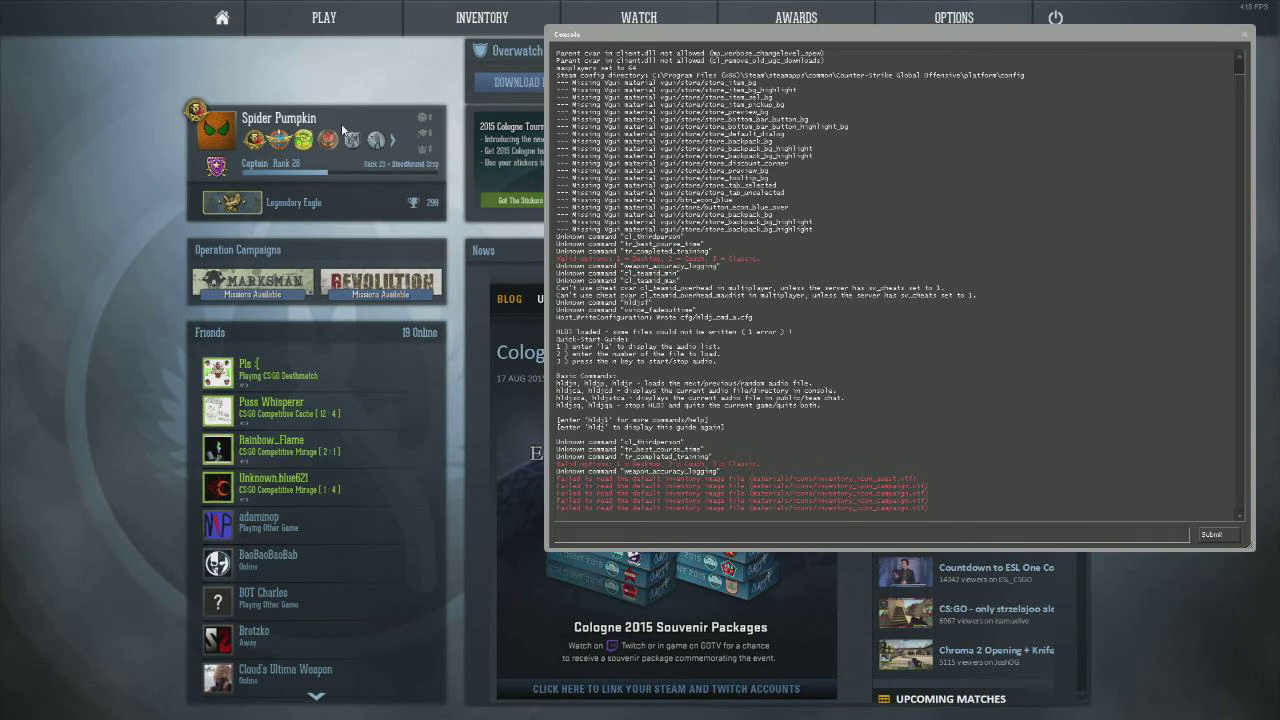
- Run bind "n" "hldj_playaudio" in the console to assign audio playback to the n key, and close the console
{"action": "type", "text": "bind"}
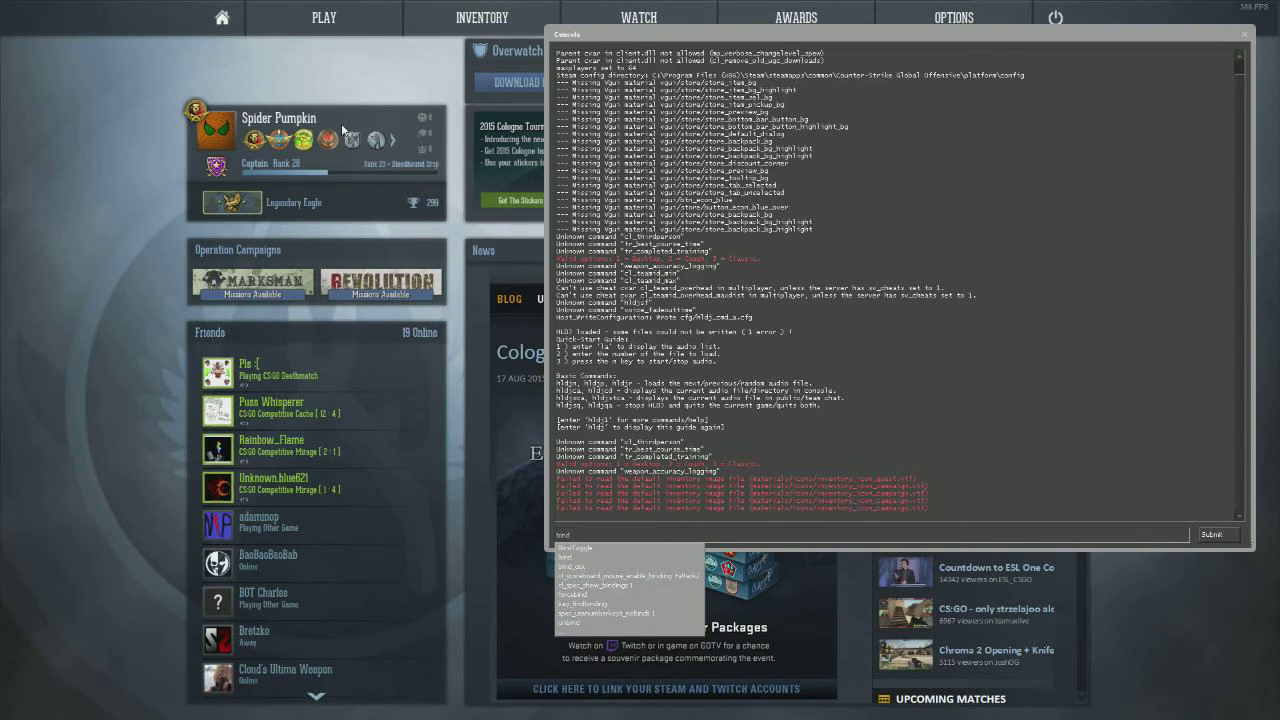
{"action": "type", "text": " \"n\" \"hld"}
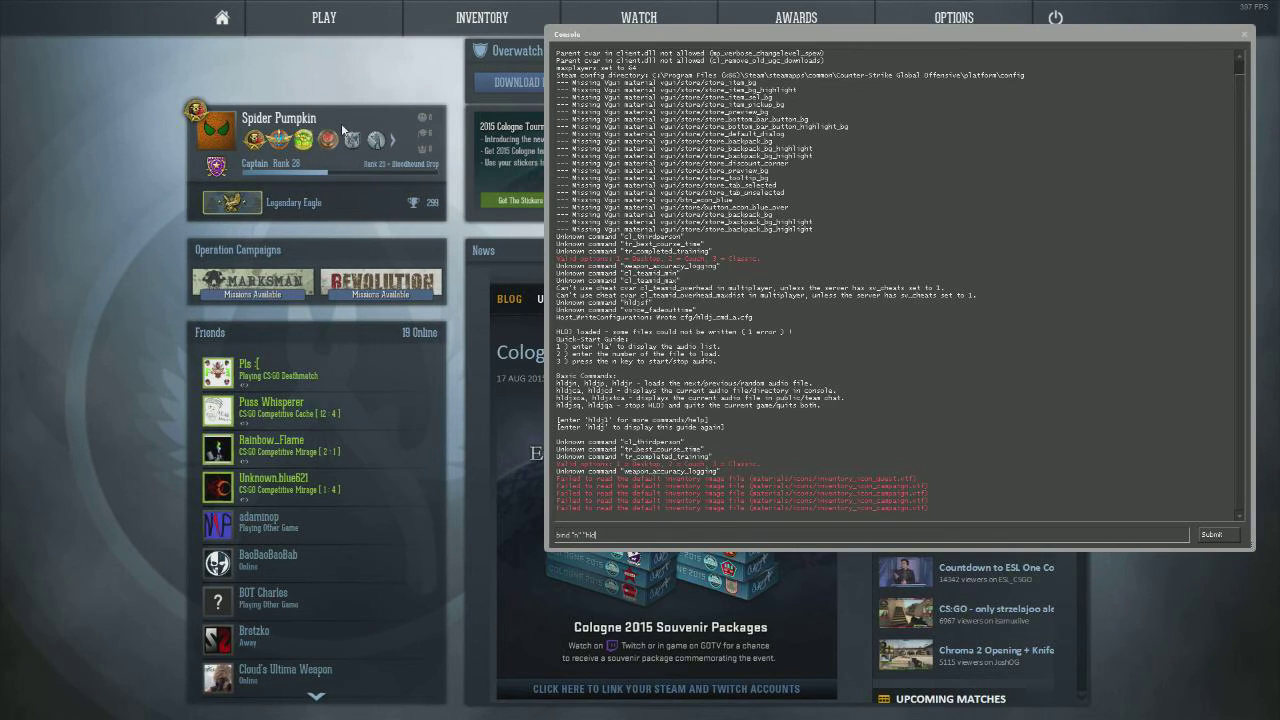
{"action": "type", "text": "j_play"}
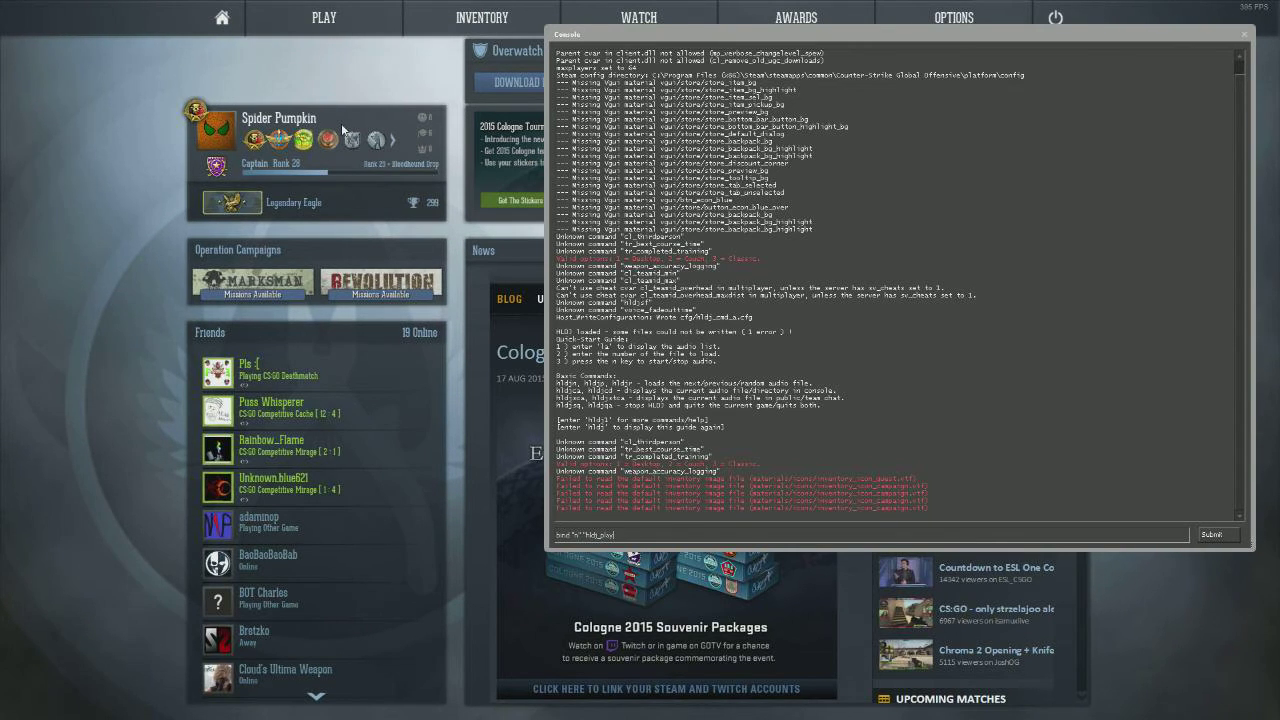
{"action": "type", "text": "audio"}
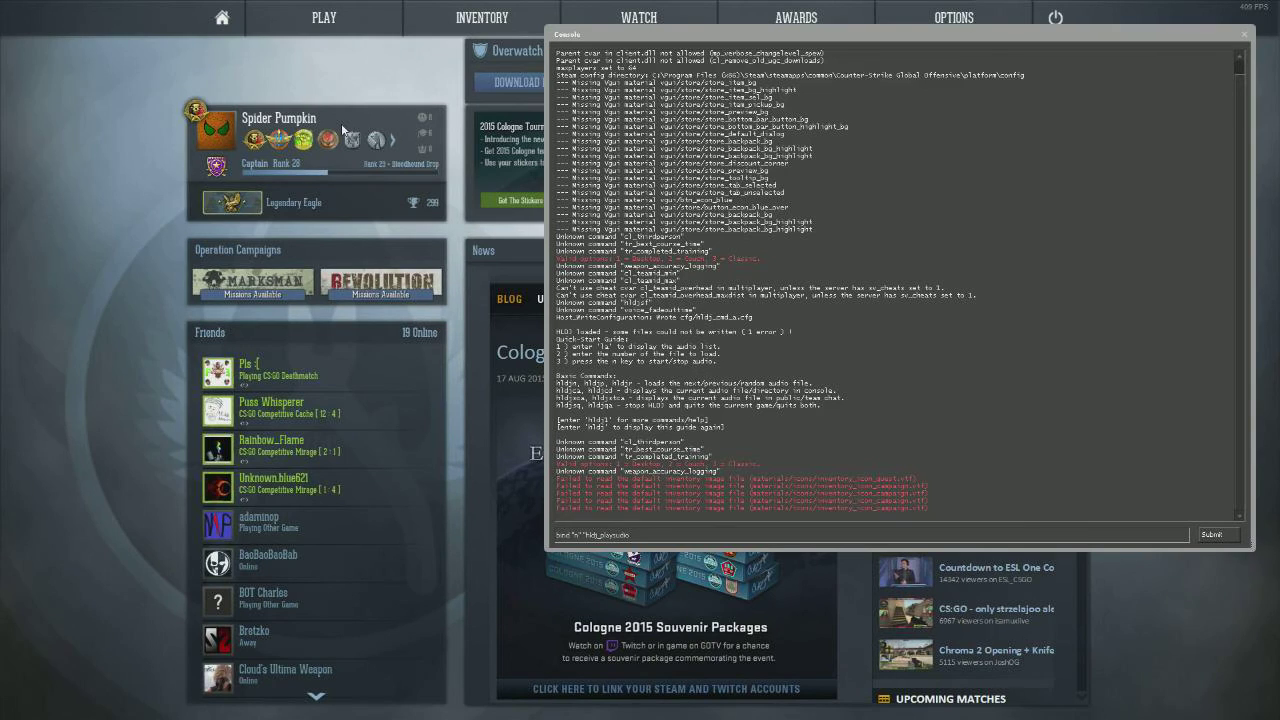
{"action": "key", "text": "BackSpace"}
{"action": "key", "text": "BackSpace"}
{"action": "key", "text": "BackSpace"}
{"action": "type", "text": "s"}
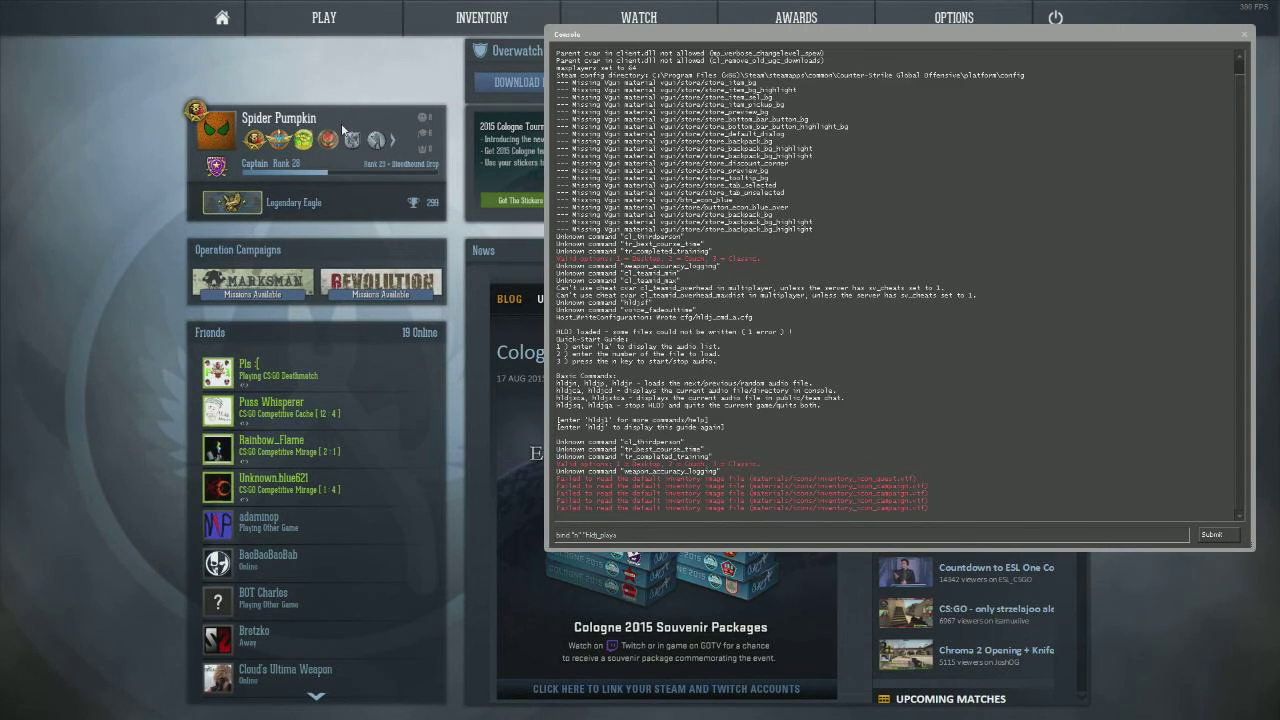
{"action": "type", "text": "udio"}
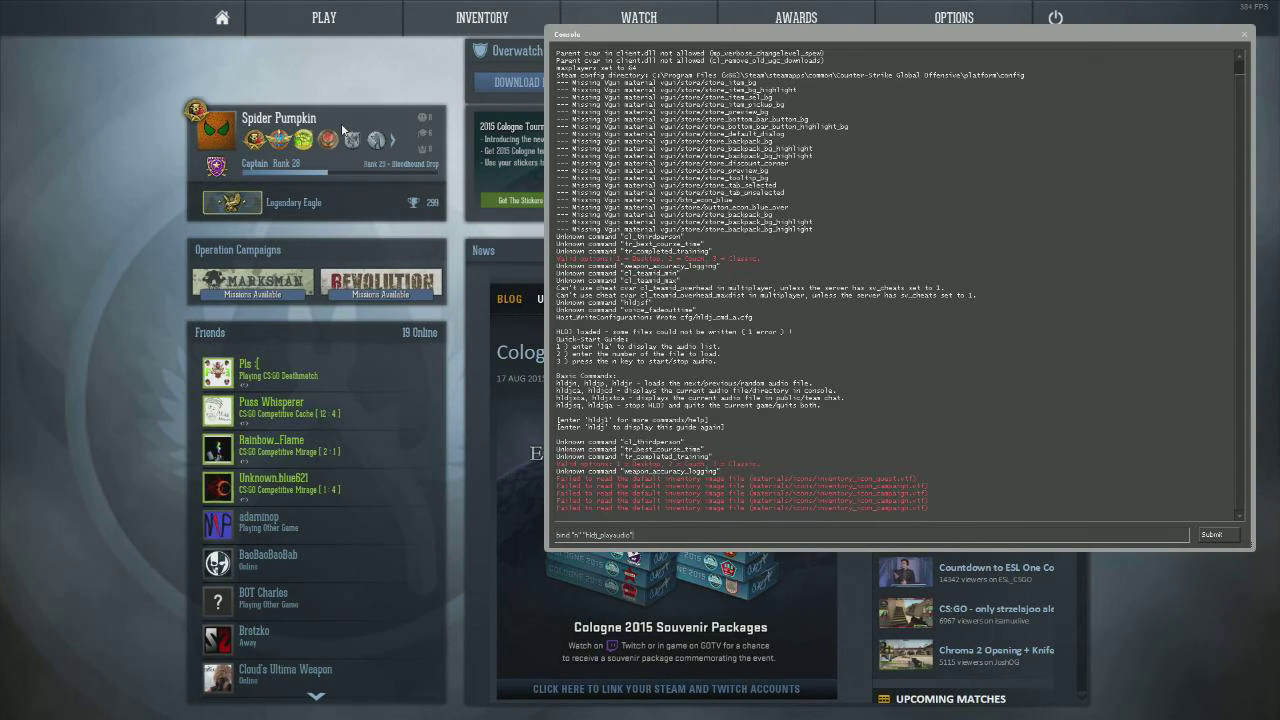
{"action": "type", "text": "\""}
{"action": "key", "text": "Return"}
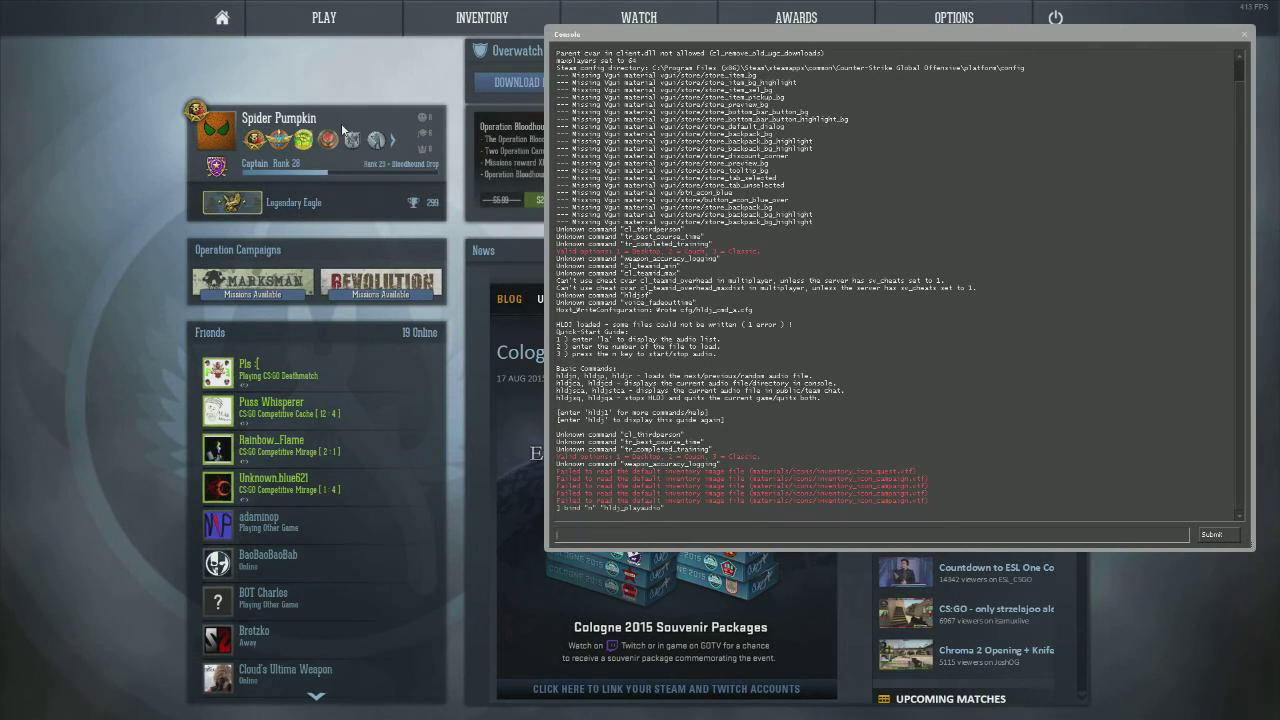
{"action": "key", "text": "grave"}
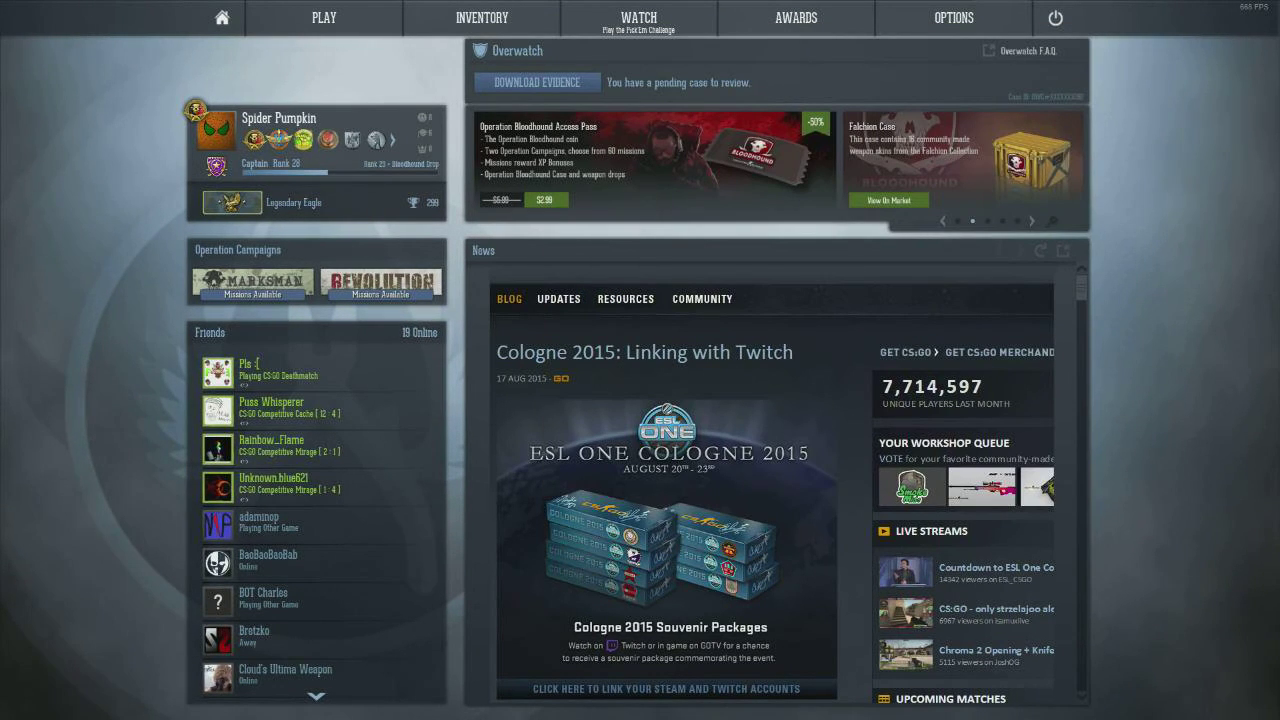
- Start an offline Deathmatch with bots on Dust II, join the Terrorists and equip the knife
{"action": "mouse_move", "coordinate": [290, 14]}
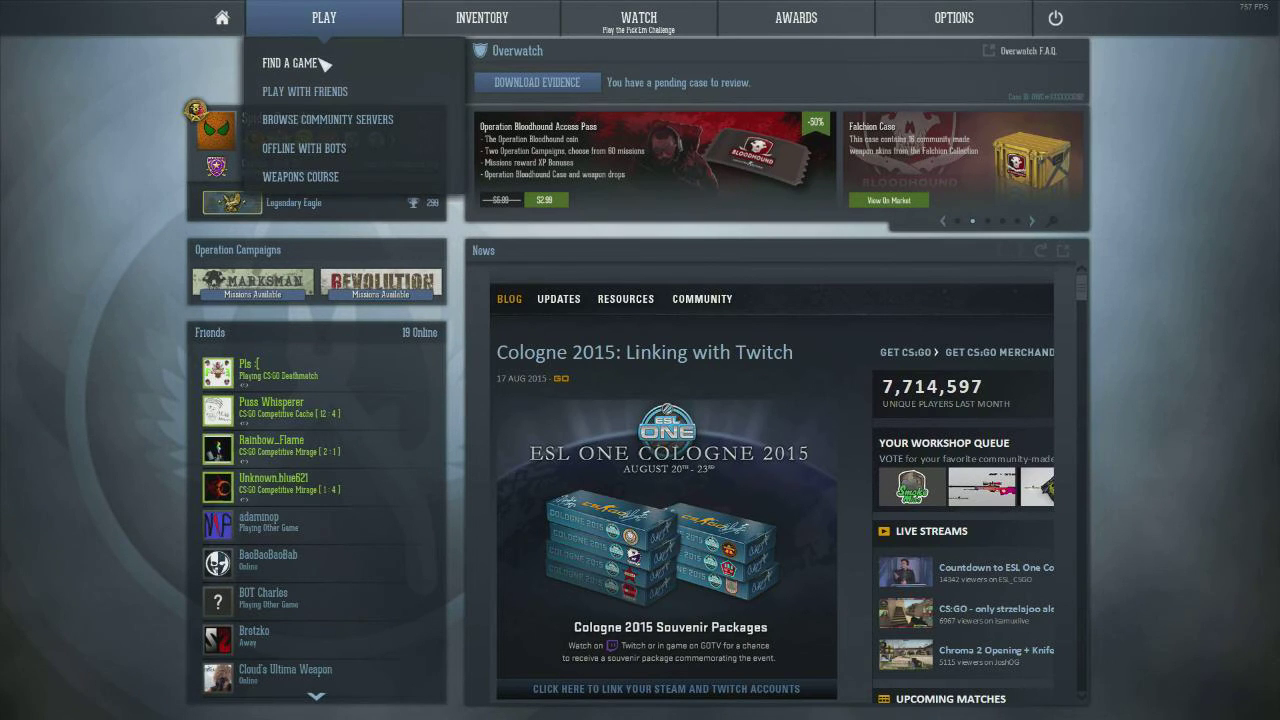
{"action": "left_click", "coordinate": [318, 151]}
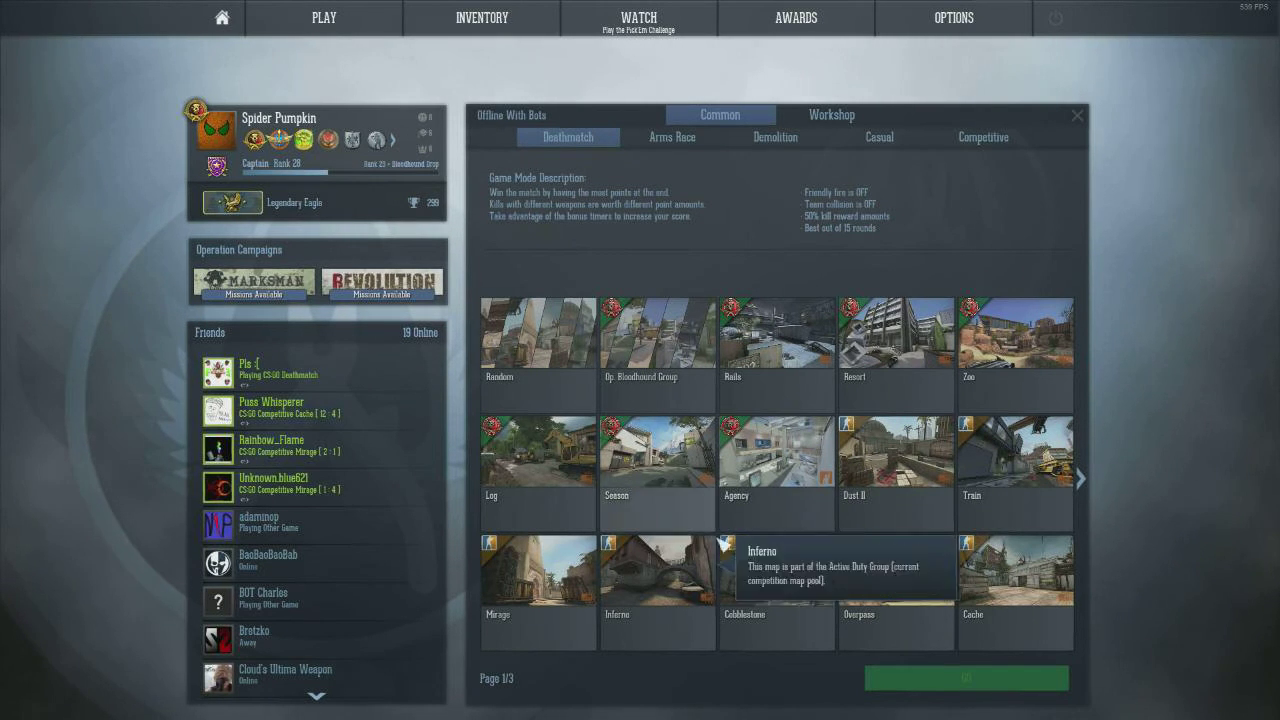
{"action": "left_click", "coordinate": [862, 586]}
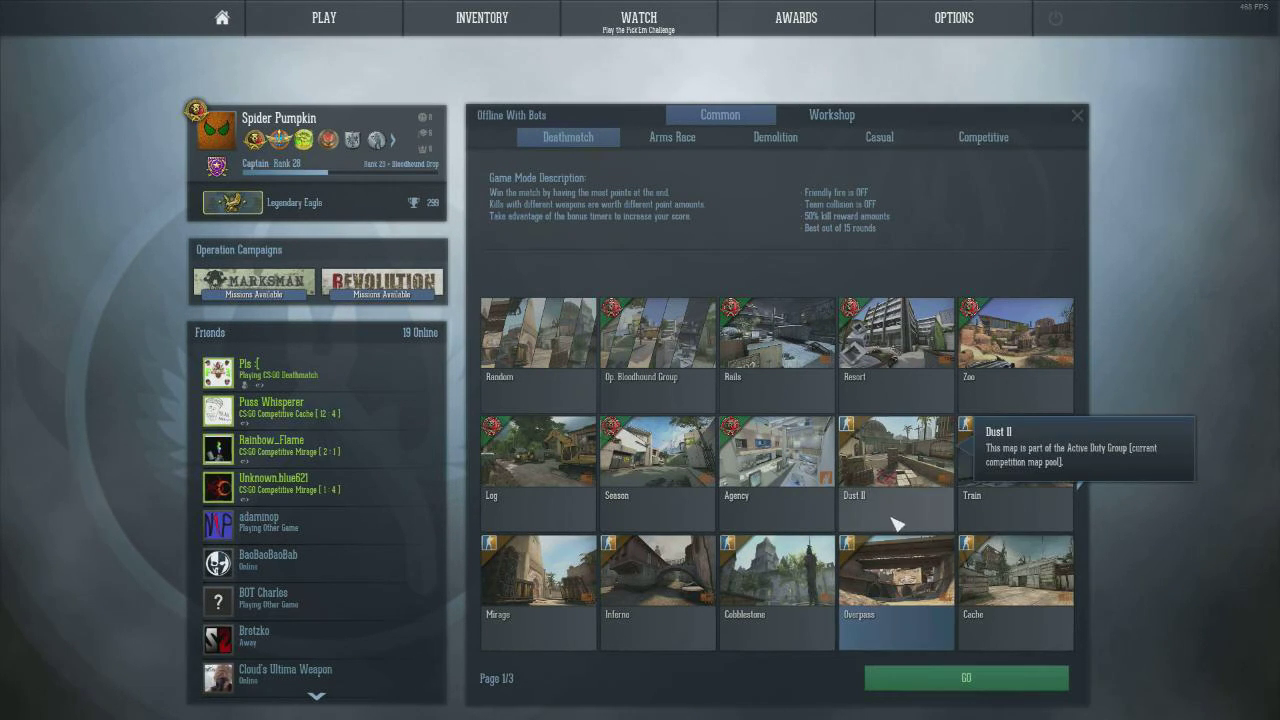
{"action": "left_click", "coordinate": [977, 682]}
{"action": "left_click", "coordinate": [784, 512]}
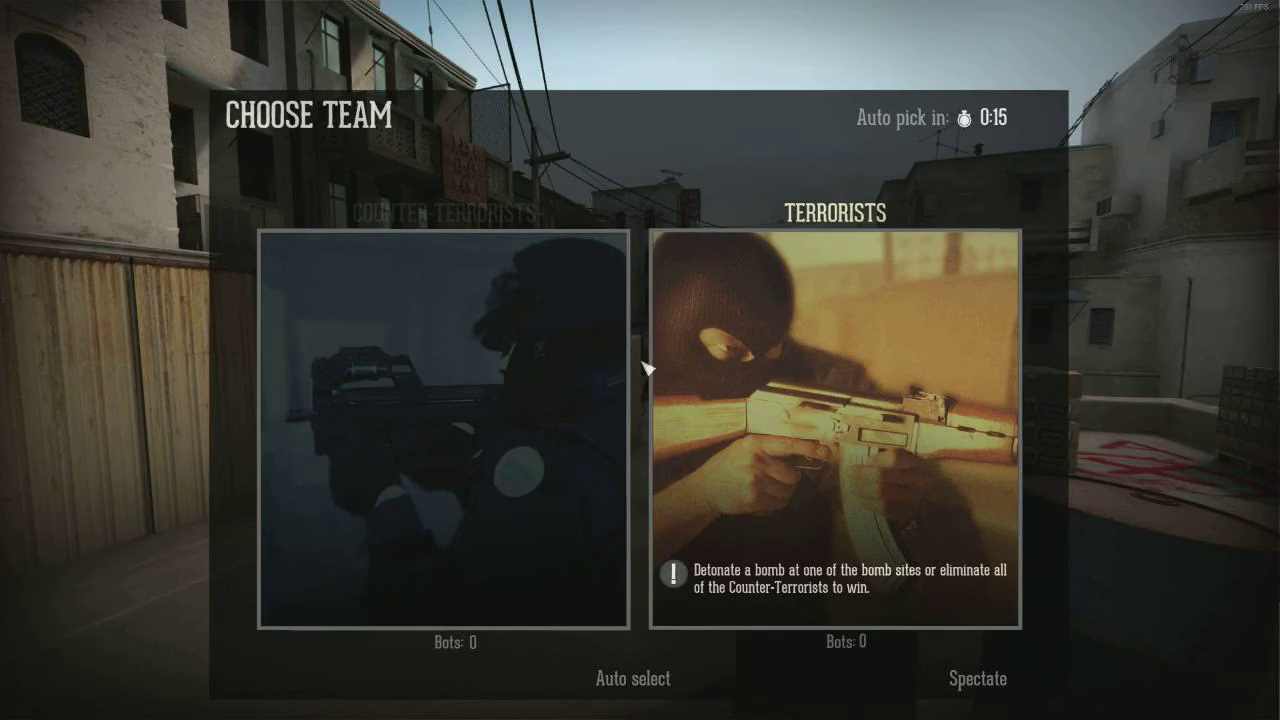
{"action": "left_click", "coordinate": [742, 400]}
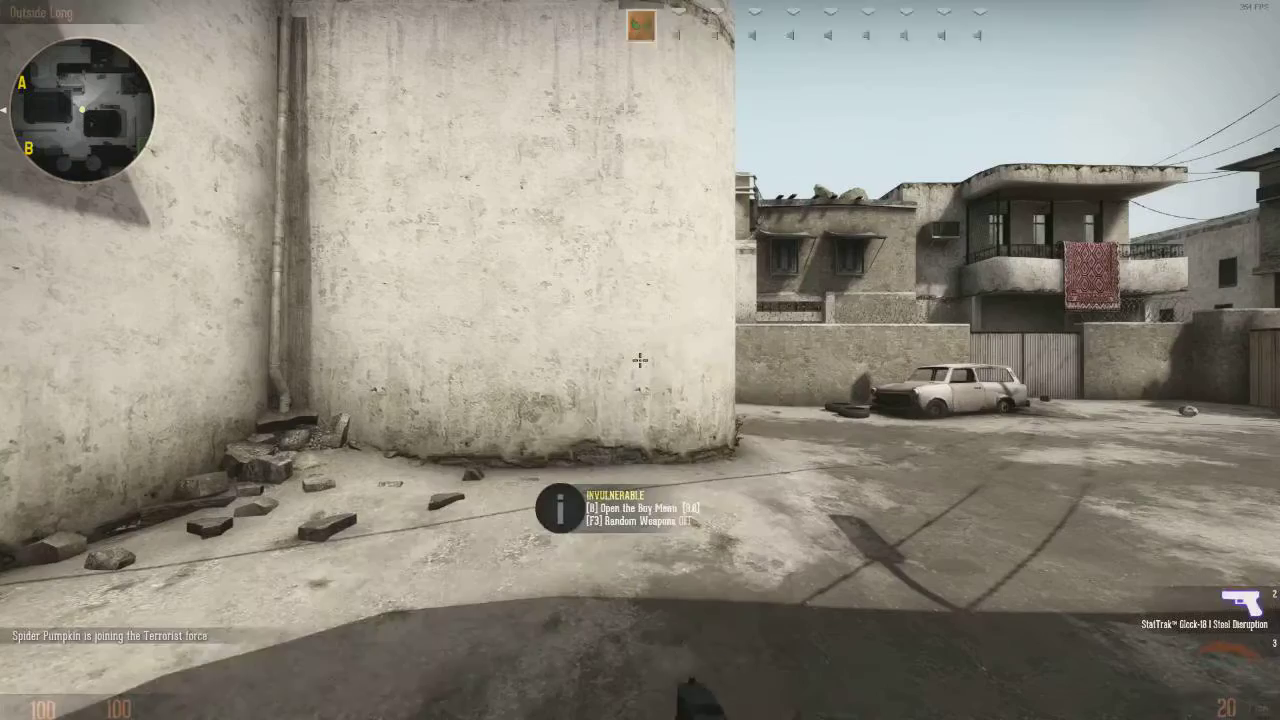
{"action": "key", "text": "3"}
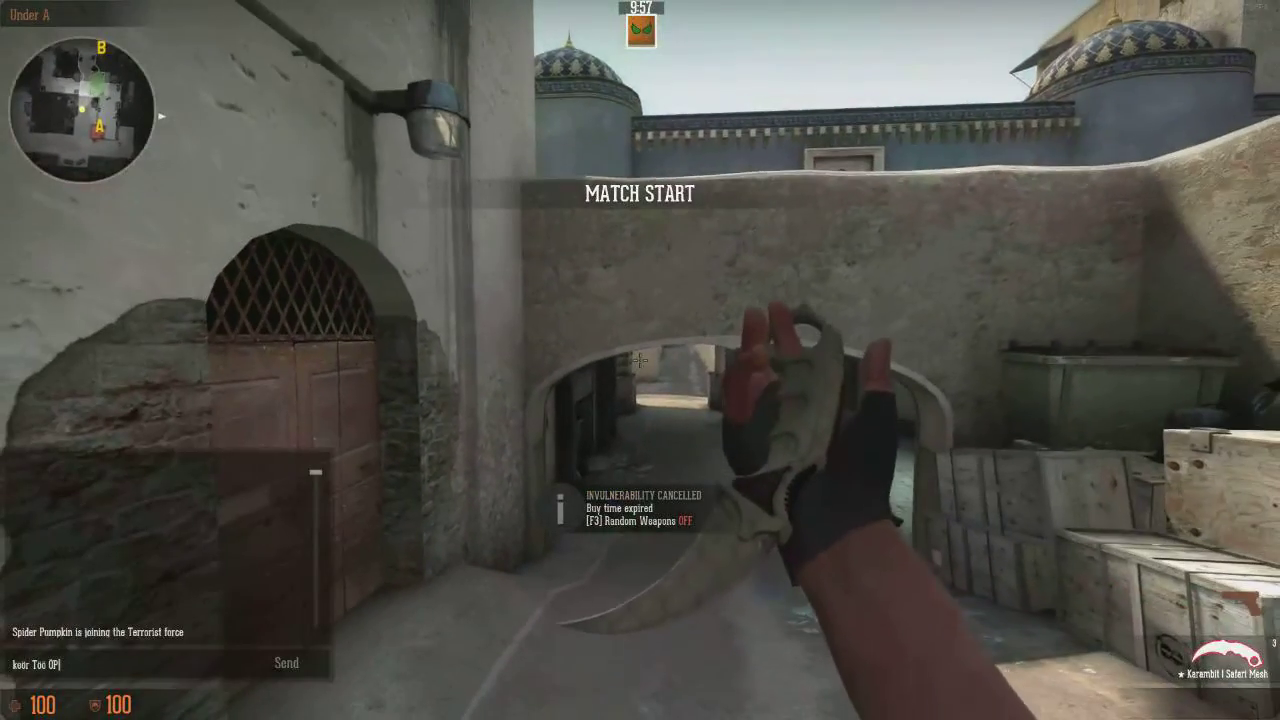
- Run the la command in the developer console to list HLDJ's audio files
{"action": "key", "text": "grave"}
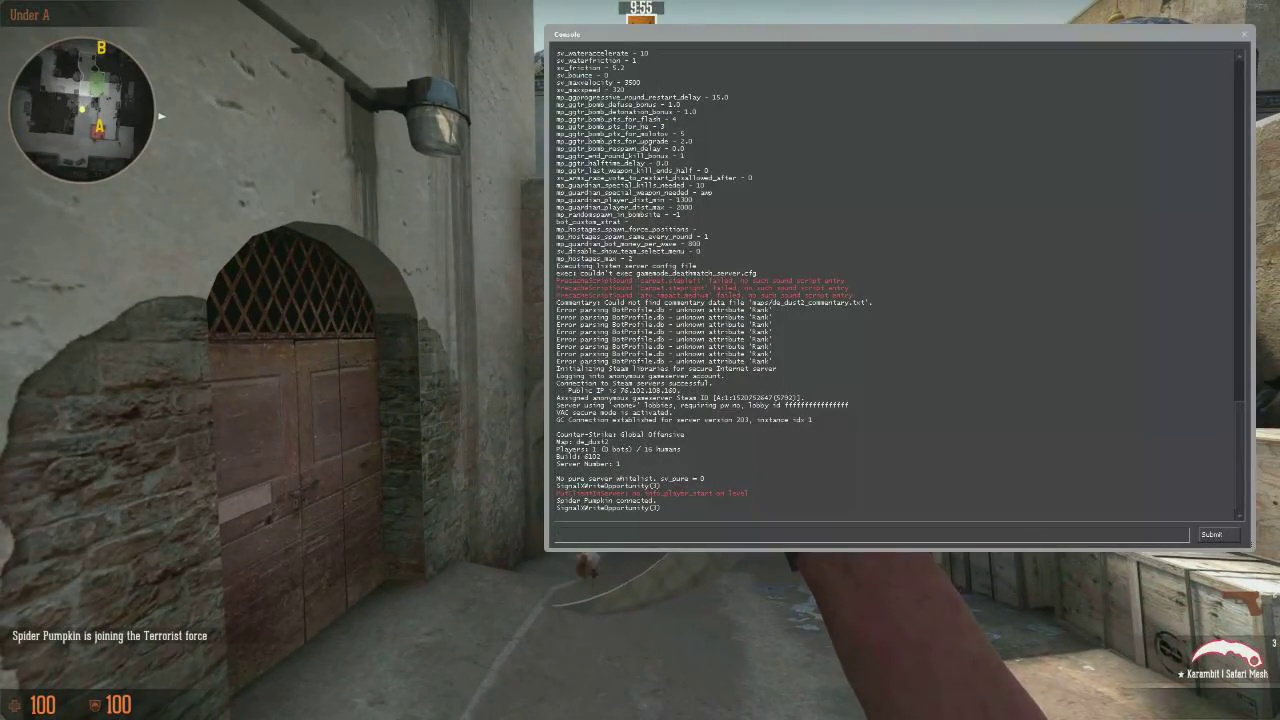
{"action": "type", "text": "la"}
{"action": "key", "text": "Return"}
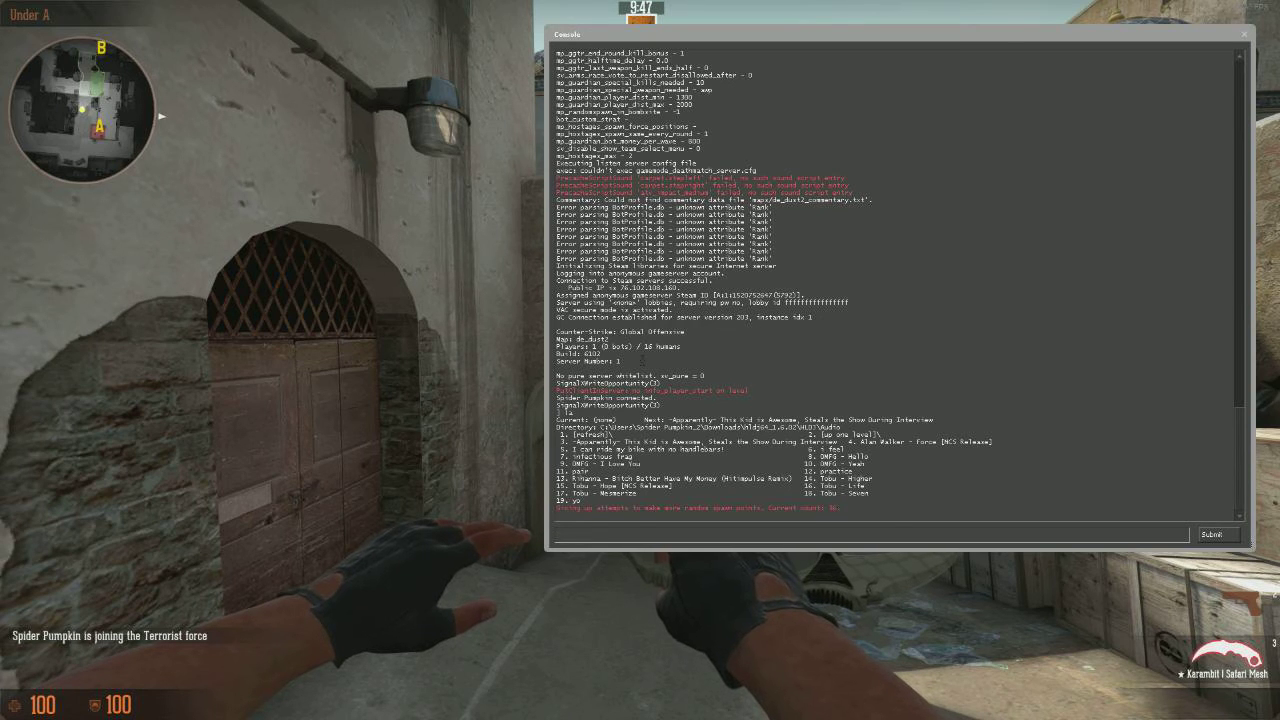
- Load audio file 19, yo, through the console and list the audio files again with la
{"action": "type", "text": "19"}
{"action": "key", "text": "Return"}
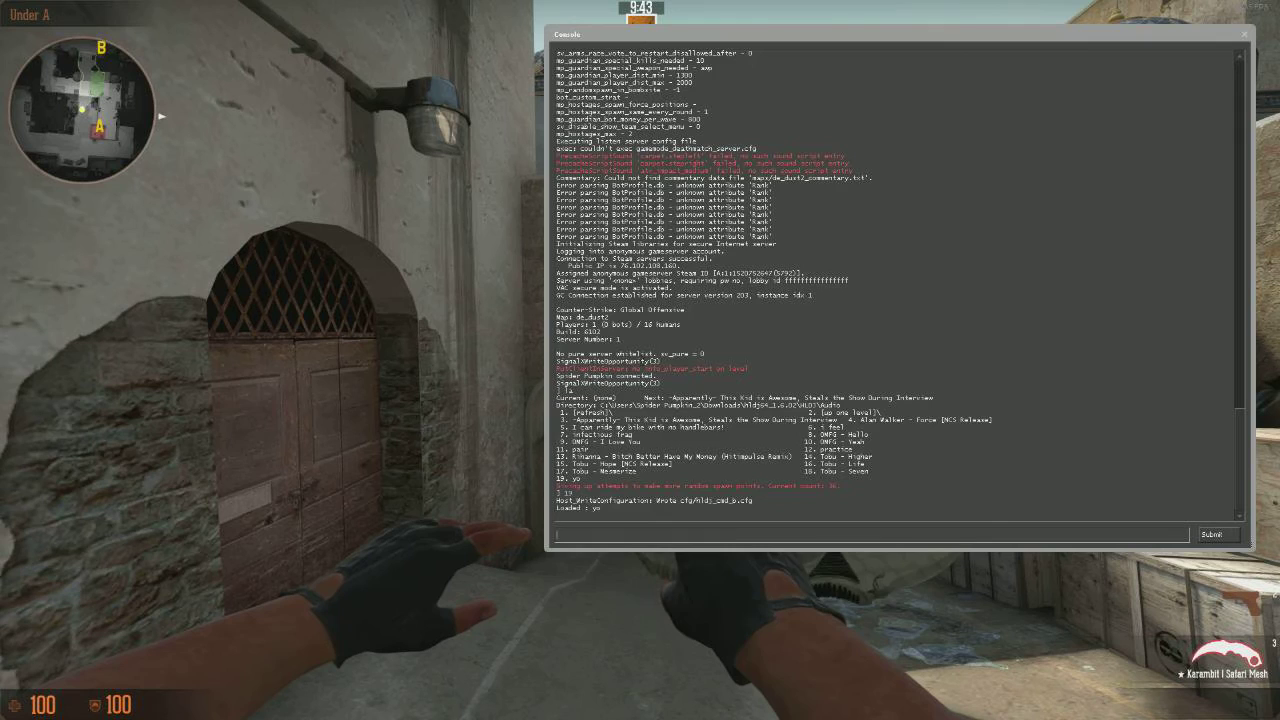
{"action": "type", "text": "la"}
{"action": "key", "text": "Return"}
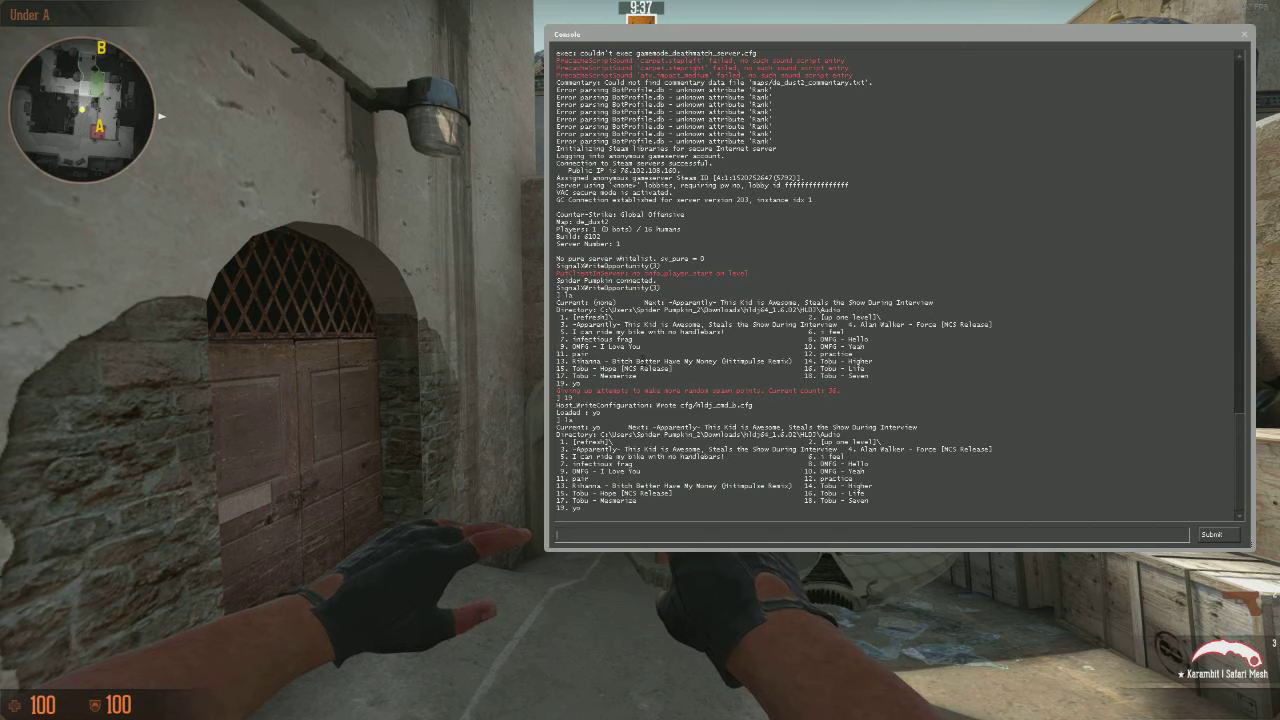
- Load audio file 12, practice, by entering its number in the console
{"action": "type", "text": "pack"}
{"action": "key", "text": "BackSpace"}
{"action": "key", "text": "BackSpace"}
{"action": "key", "text": "BackSpace"}
{"action": "key", "text": "BackSpace"}
{"action": "type", "text": "12"}
{"action": "key", "text": "Return"}
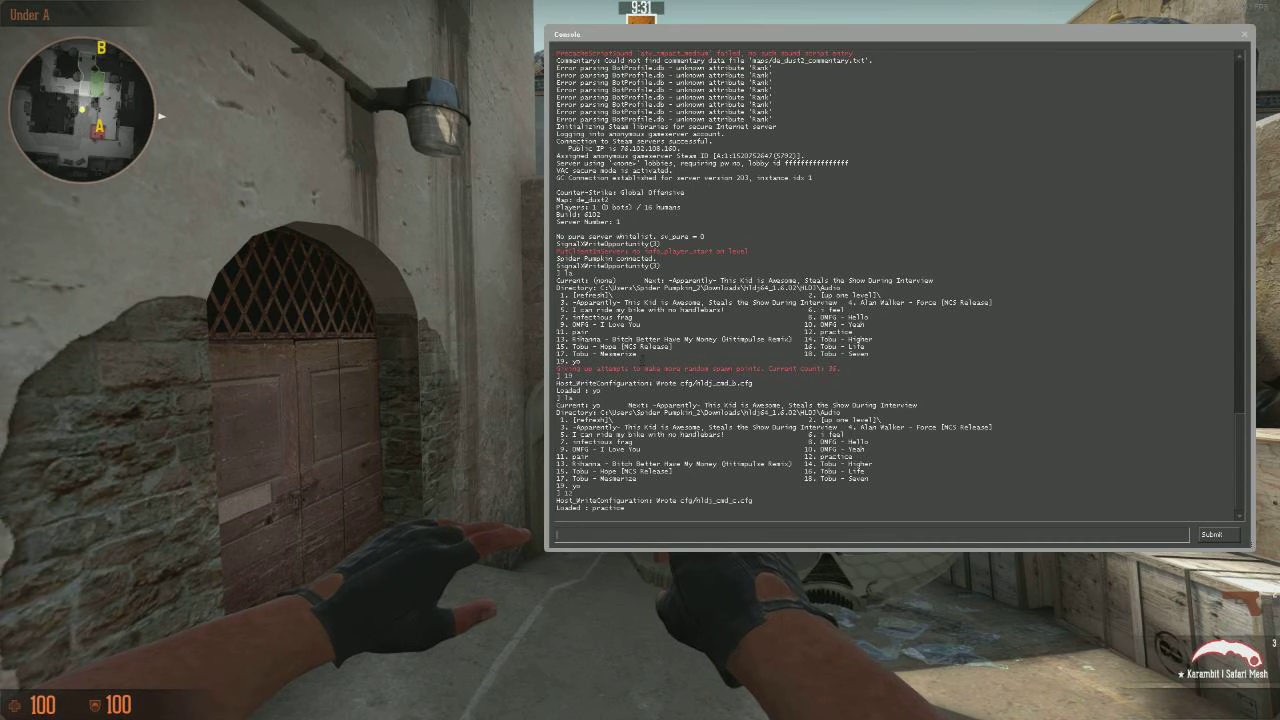
- Relist the audio files with la and switch the loaded track back to number 19, yo
{"action": "type", "text": "la"}
{"action": "key", "text": "Return"}
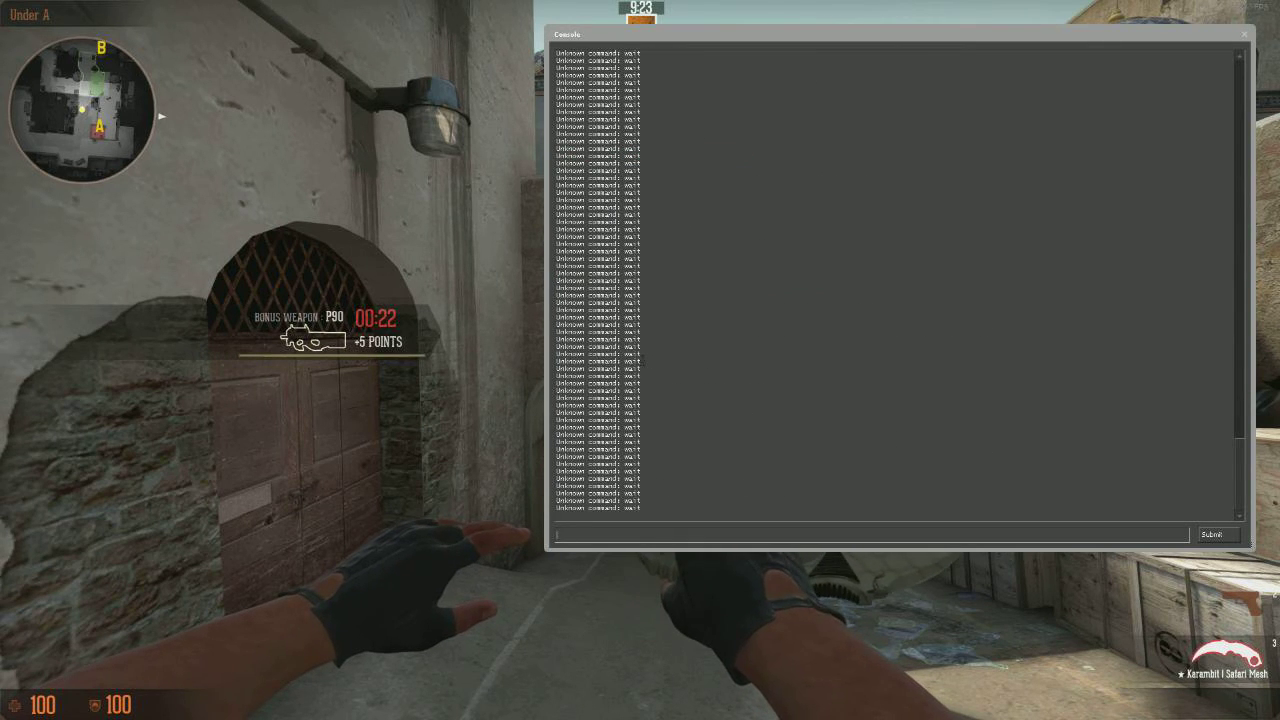
{"action": "type", "text": "ls"}
{"action": "key", "text": "Return"}
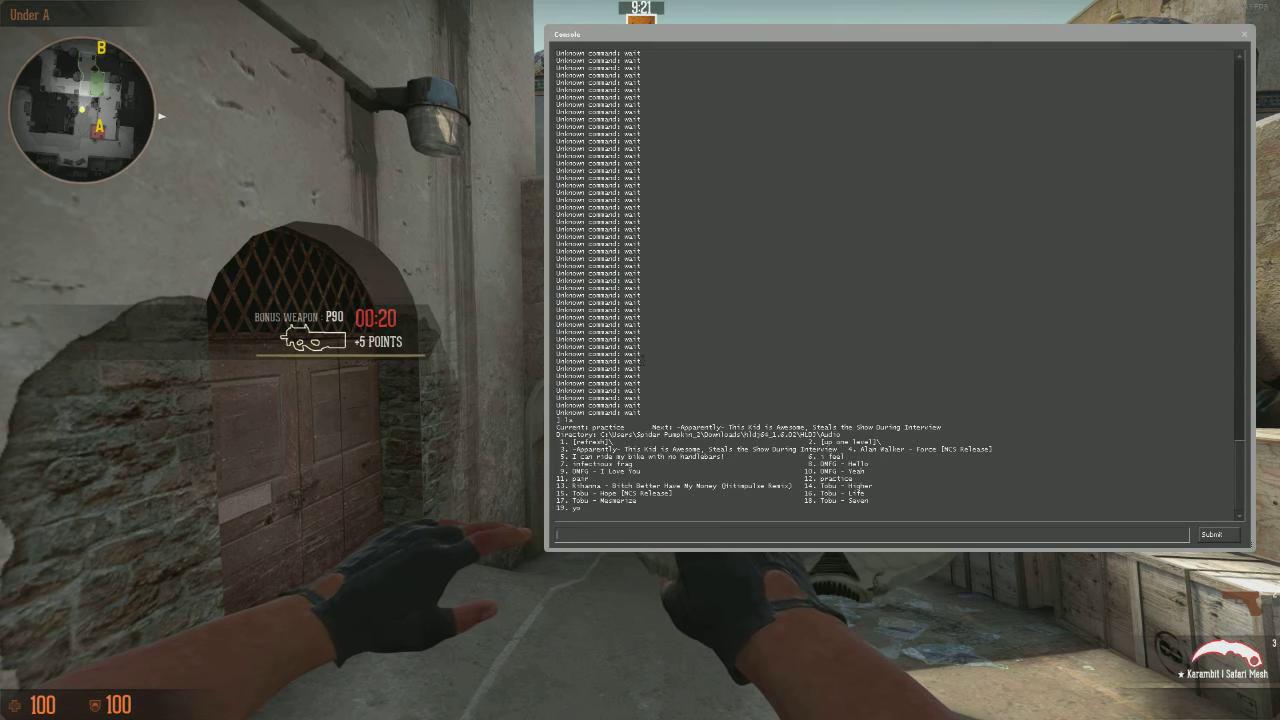
{"action": "type", "text": "1"}
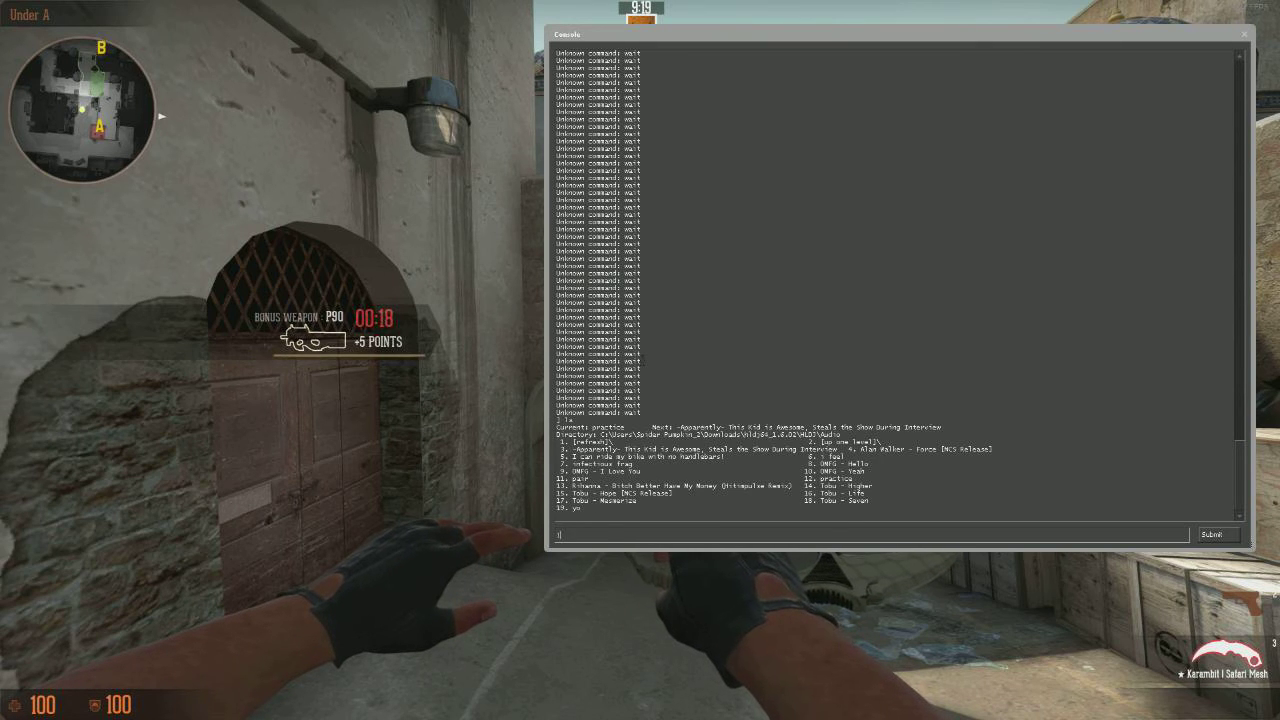
{"action": "type", "text": "9"}
{"action": "key", "text": "Return"}
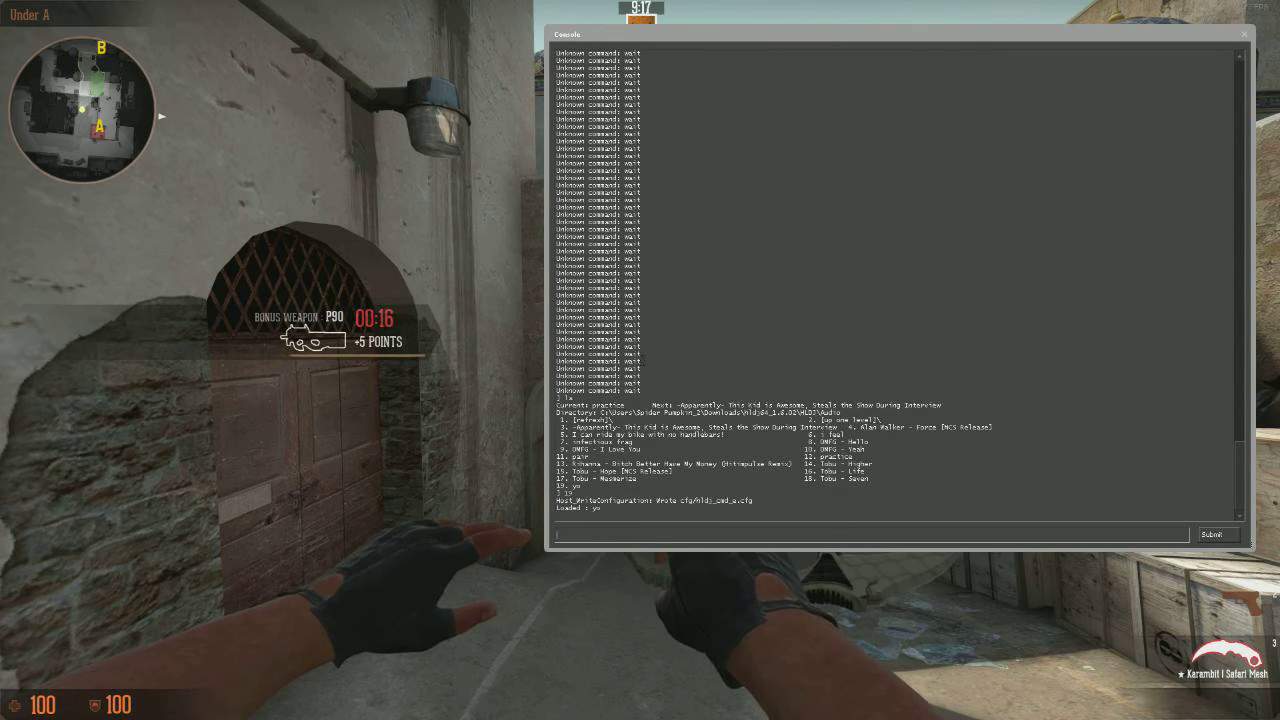
- Check the track list with la, close the console and play the yo track over voice chat
{"action": "type", "text": "ls"}
{"action": "key", "text": "Return"}
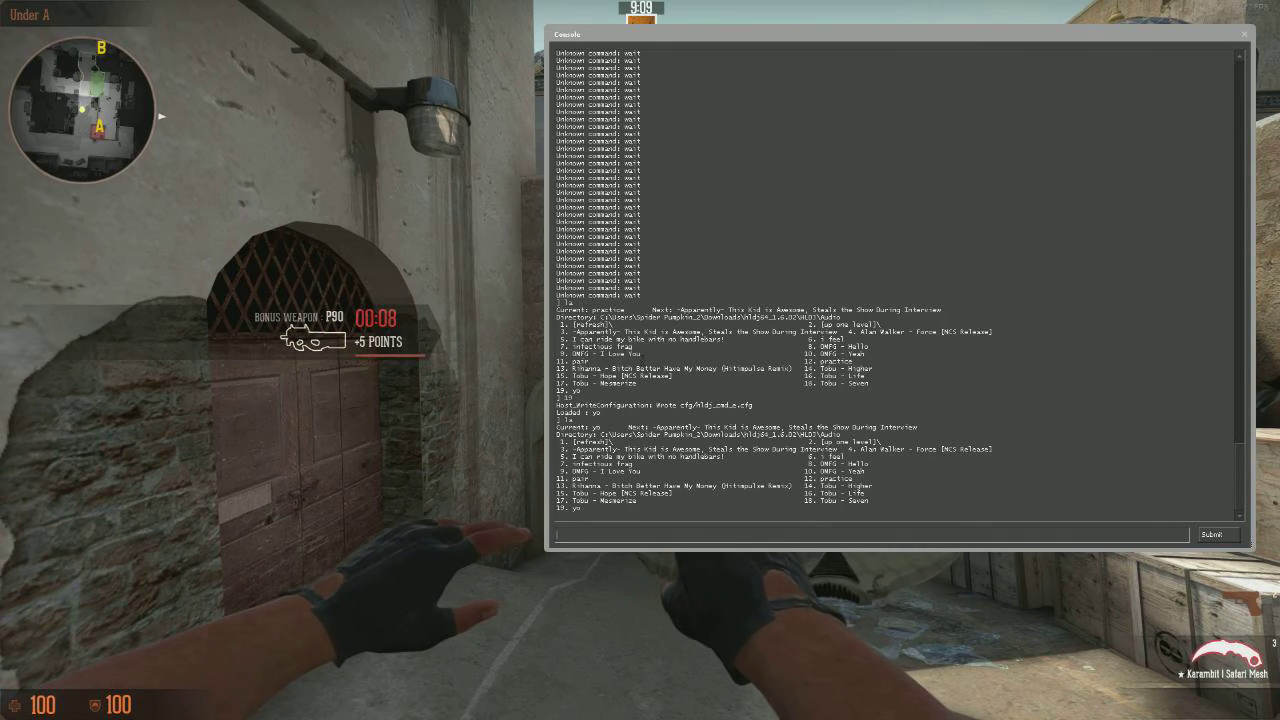
{"action": "key", "text": "grave"}
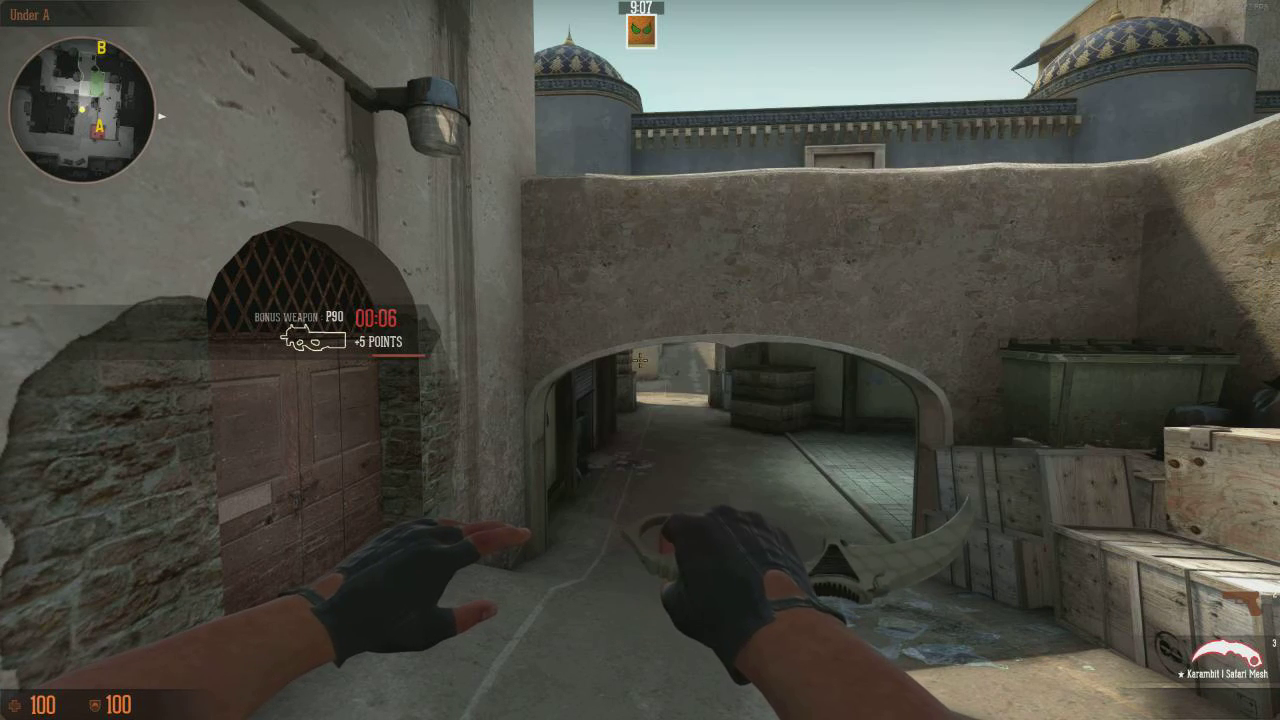
{"action": "key", "text": "s"}
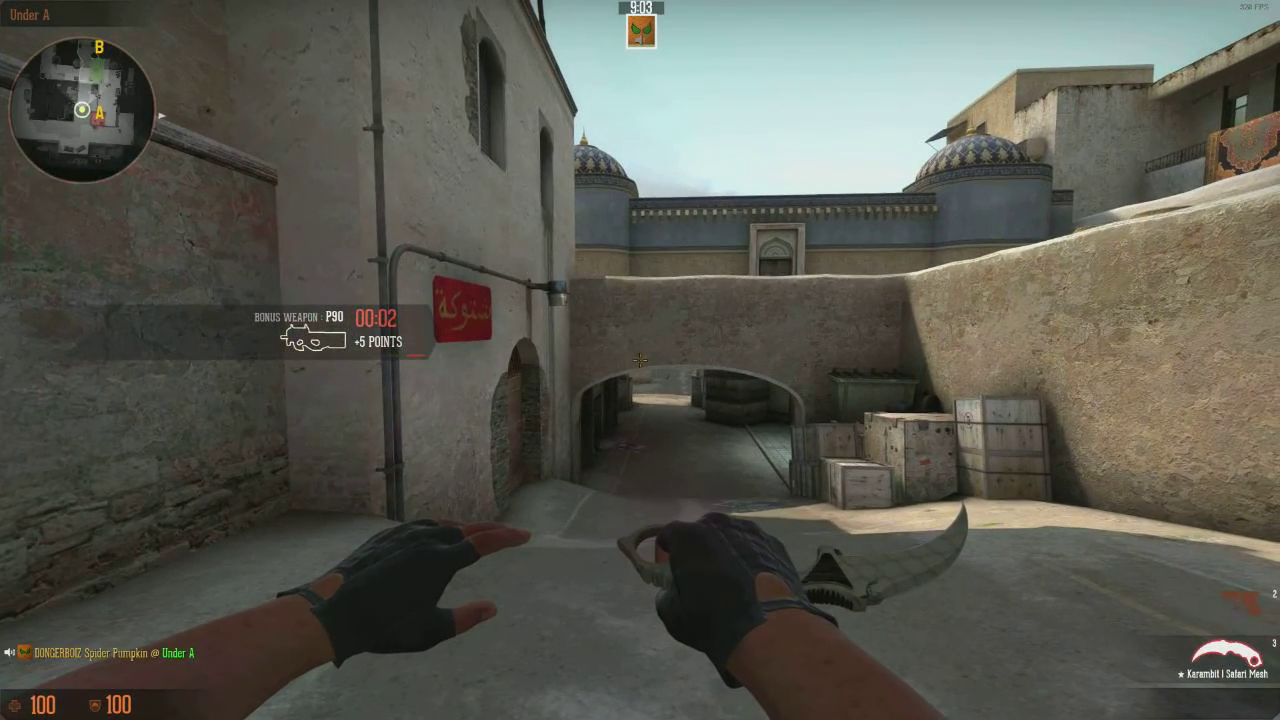
- List the audio files in the console, load number 7, infectious frag, and play it over voice chat while backing toward Long A
{"action": "key", "text": "grave"}
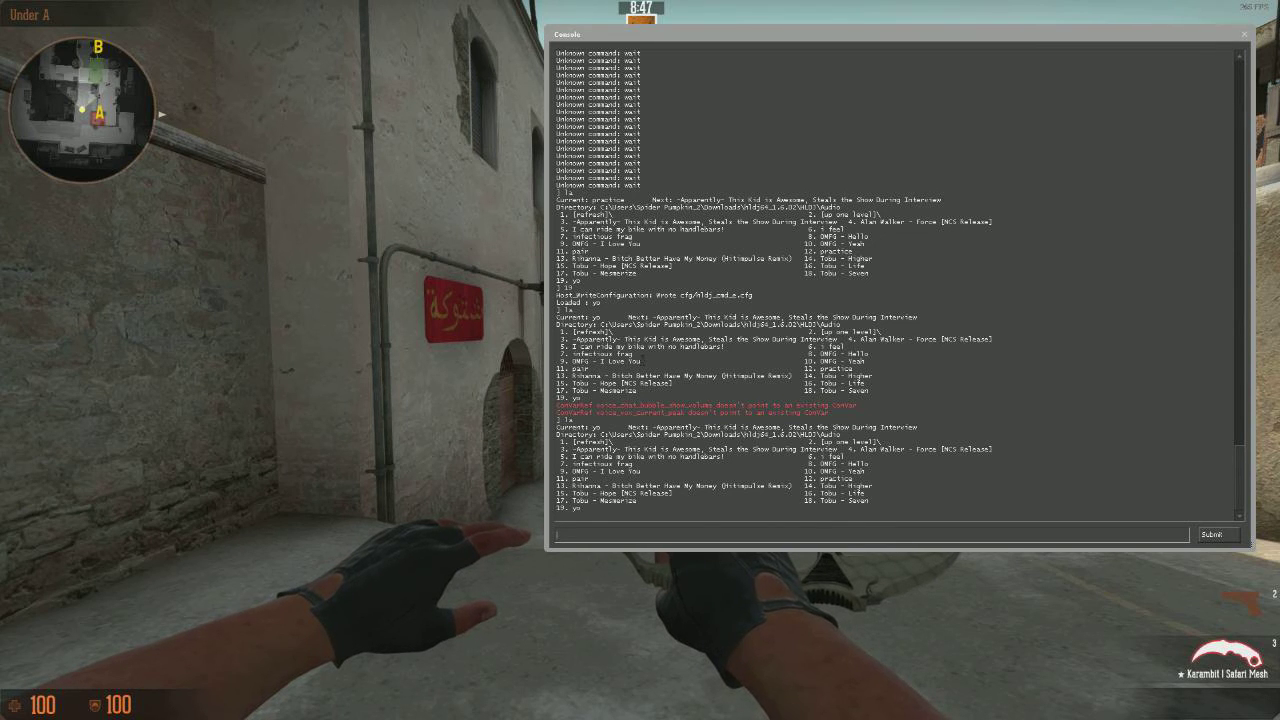
{"action": "key", "text": "Return"}
{"action": "key", "text": "Escape"}
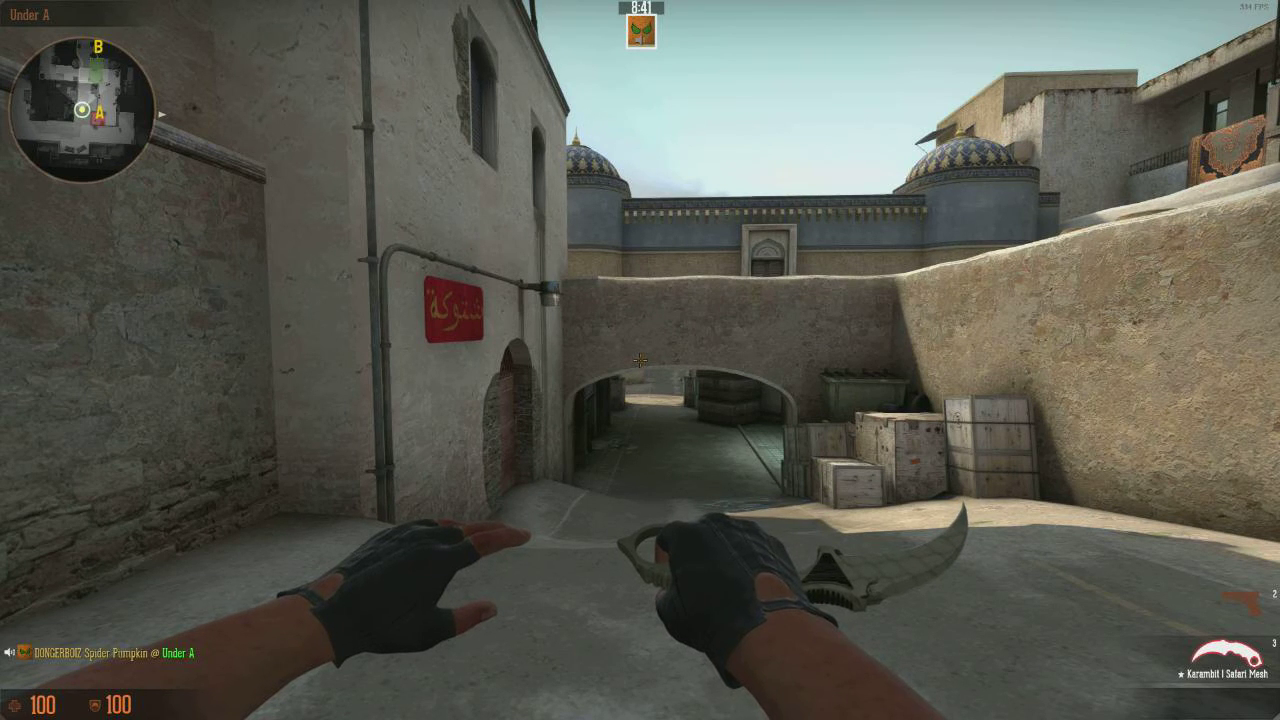
{"action": "key", "text": "s"}
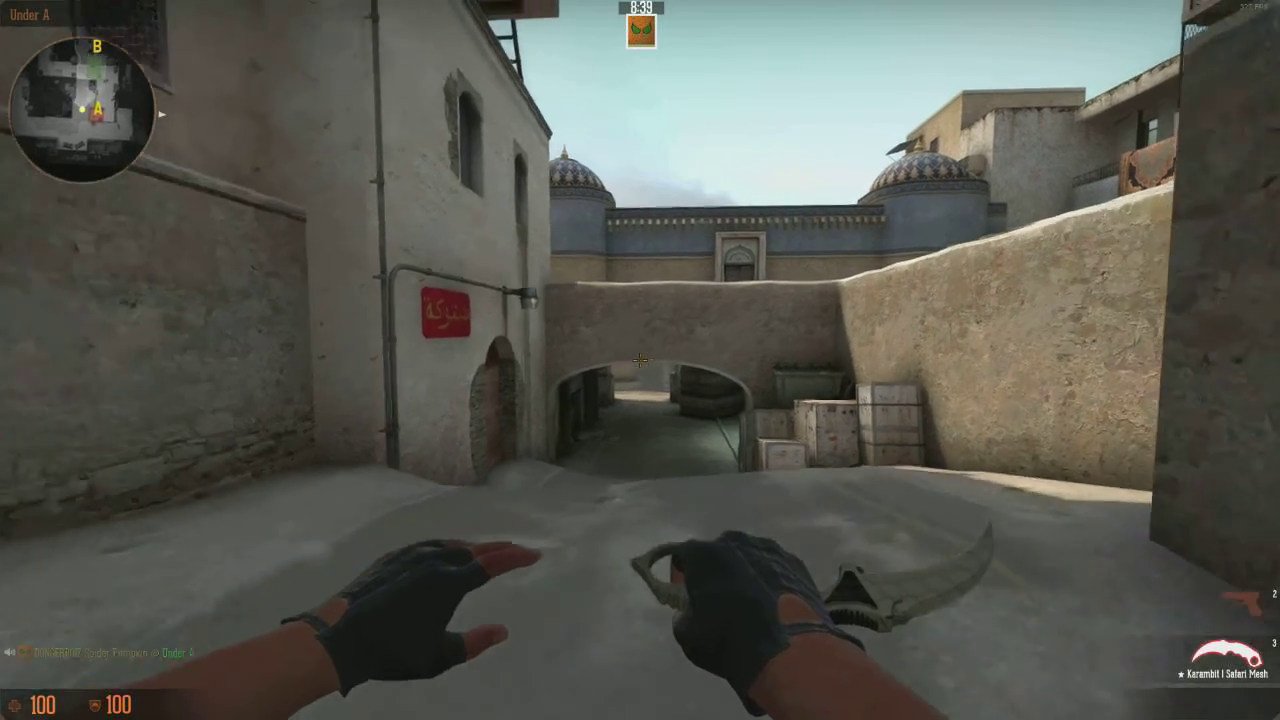
{"action": "key", "text": "s"}
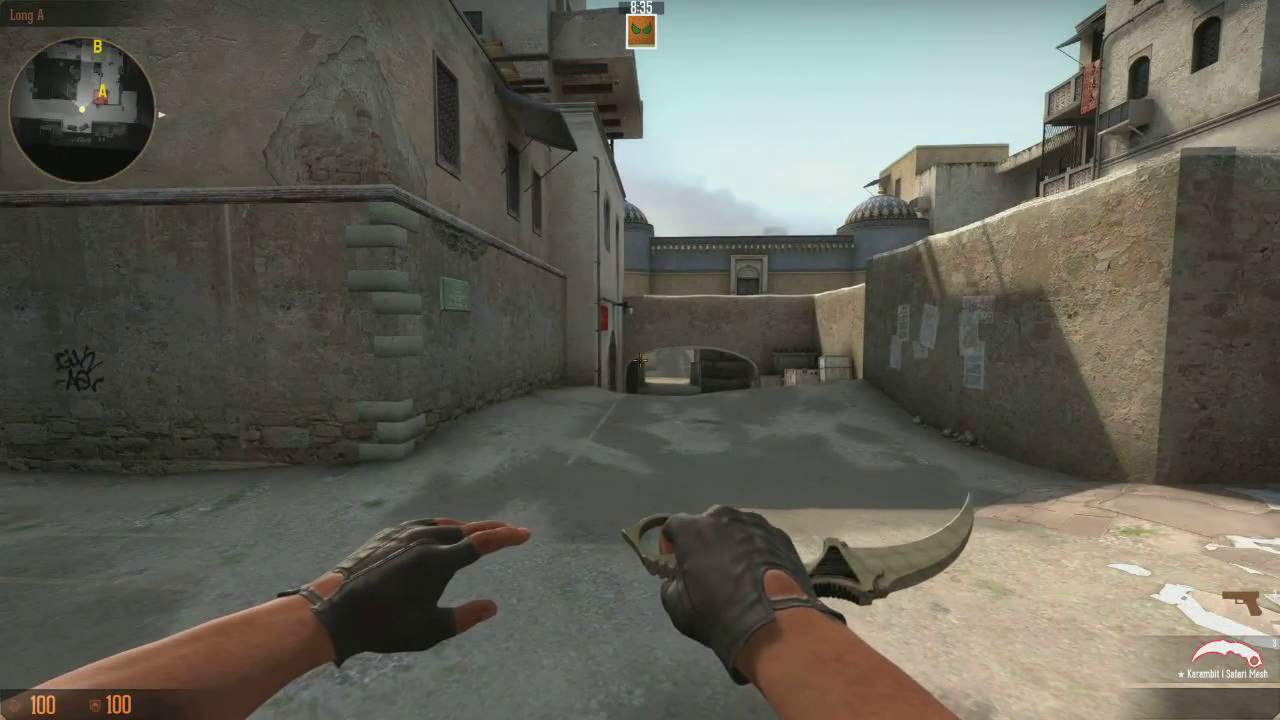
- Load audio file 15, Tobu - Hope [NCS Release], through the console and play it over voice chat while moving around Long A
{"action": "key", "text": "grave"}
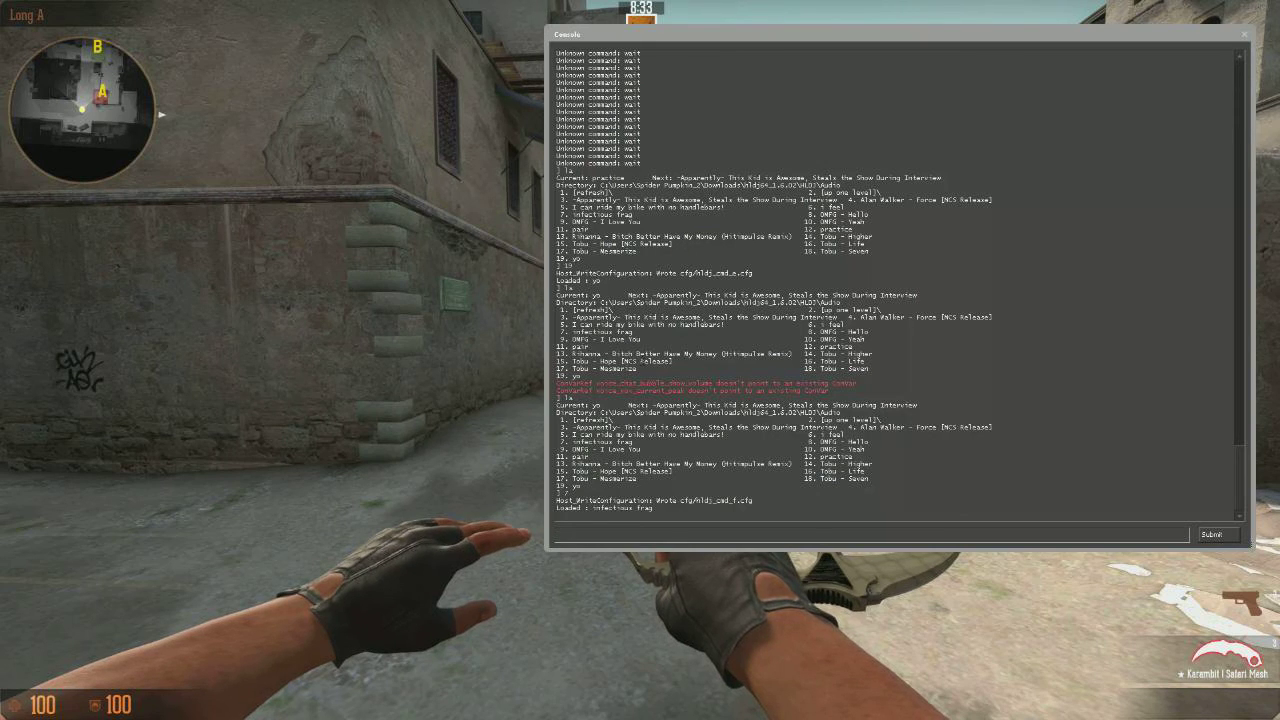
{"action": "type", "text": "15"}
{"action": "key", "text": "Return"}
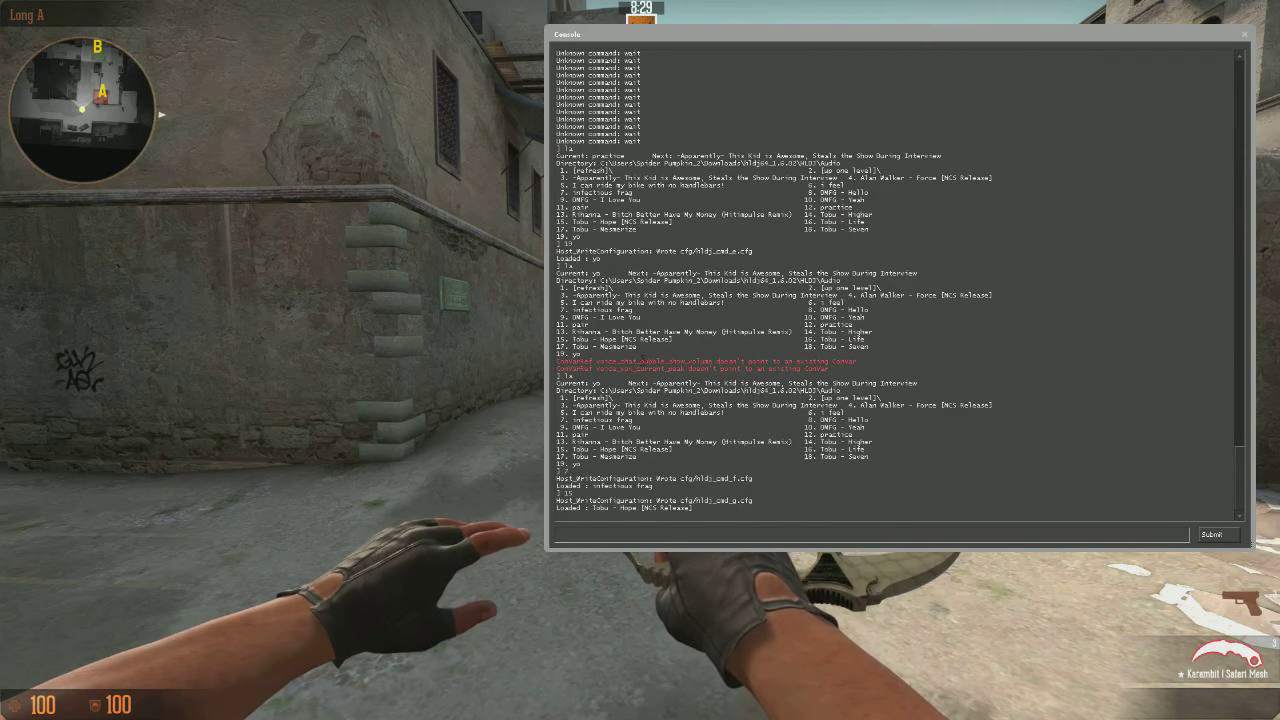
{"action": "key", "text": "grave"}
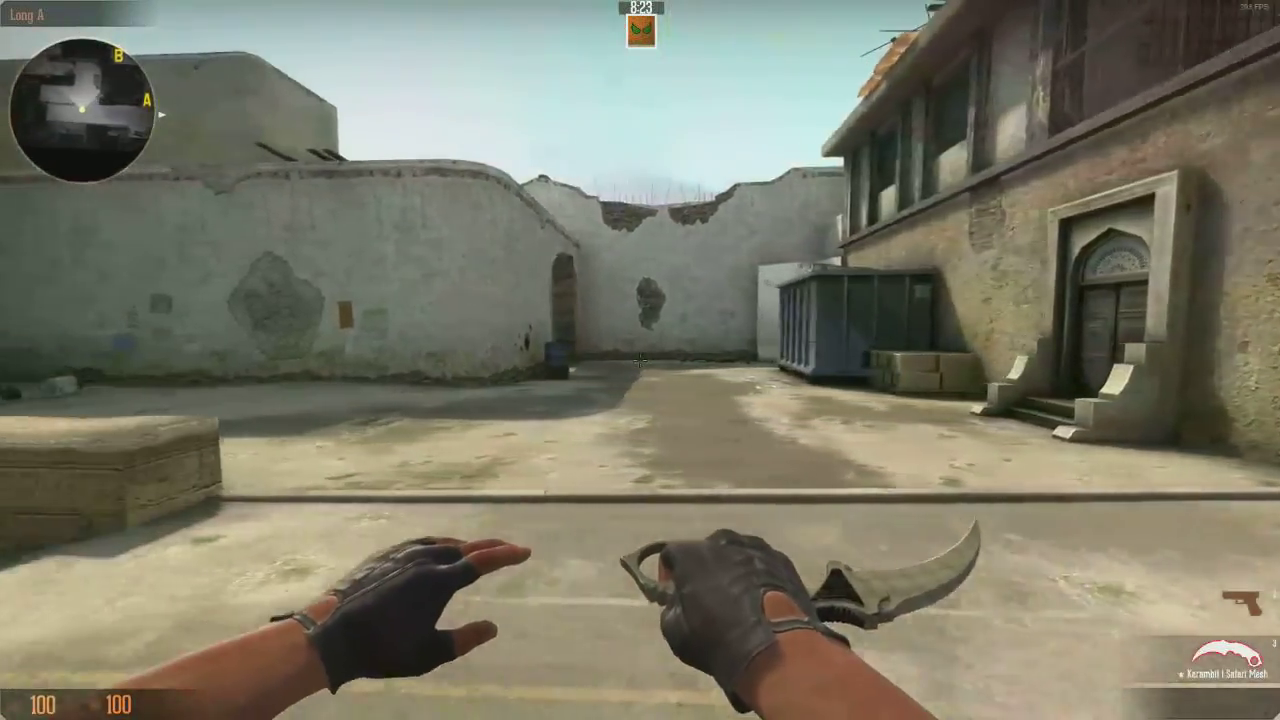
{"action": "key", "text": "grave"}
{"action": "key", "text": "grave"}
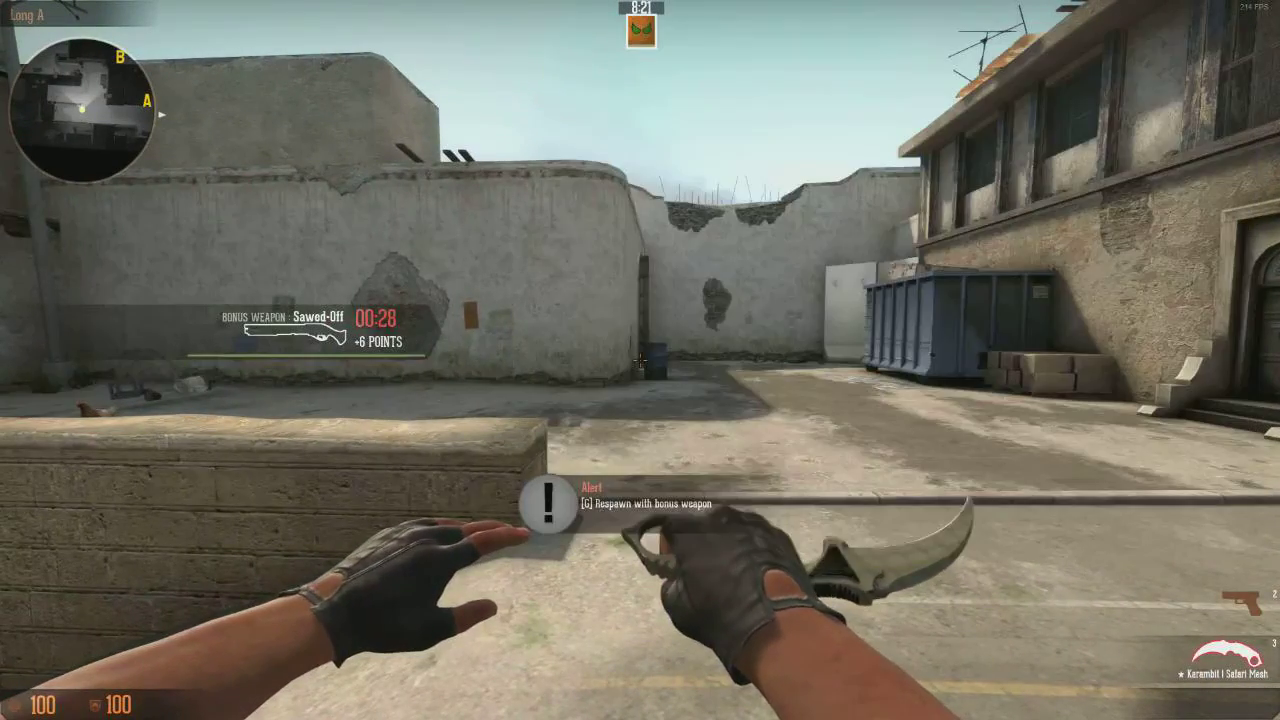
{"action": "key", "text": "w"}
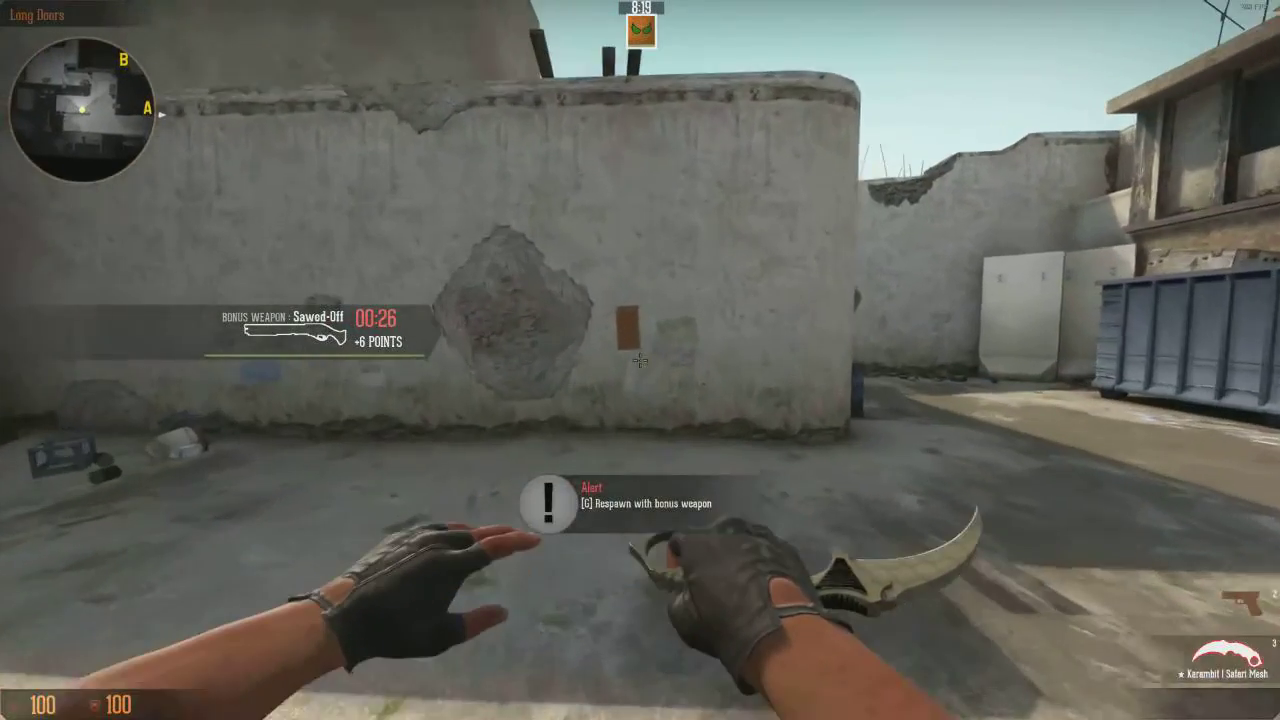
{"action": "key", "text": "w"}
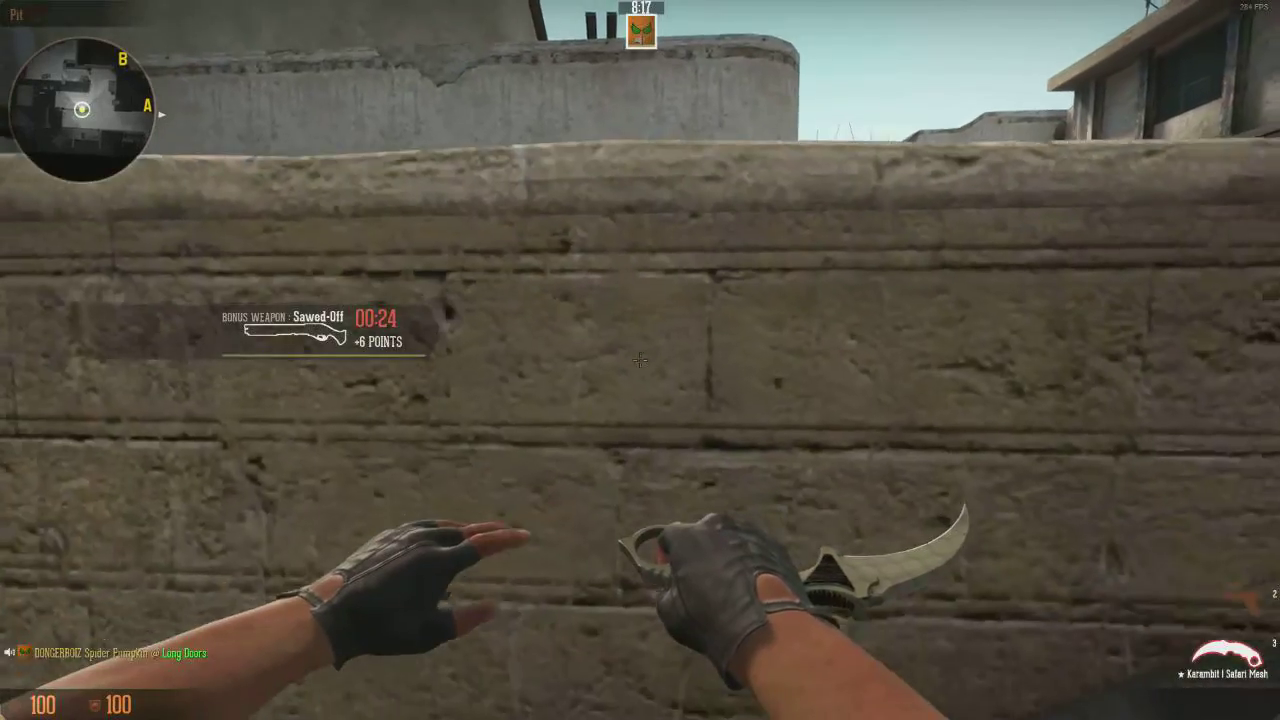
{"action": "key", "text": "s"}
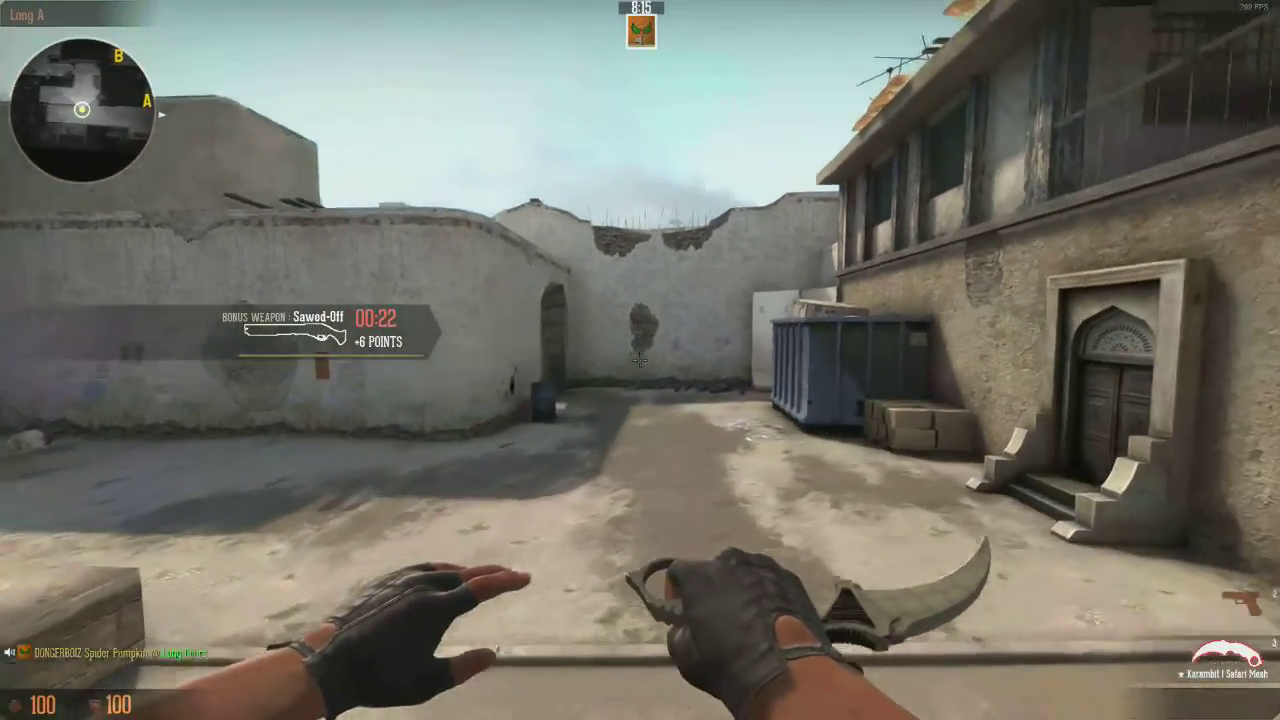
{"action": "key", "text": "w"}
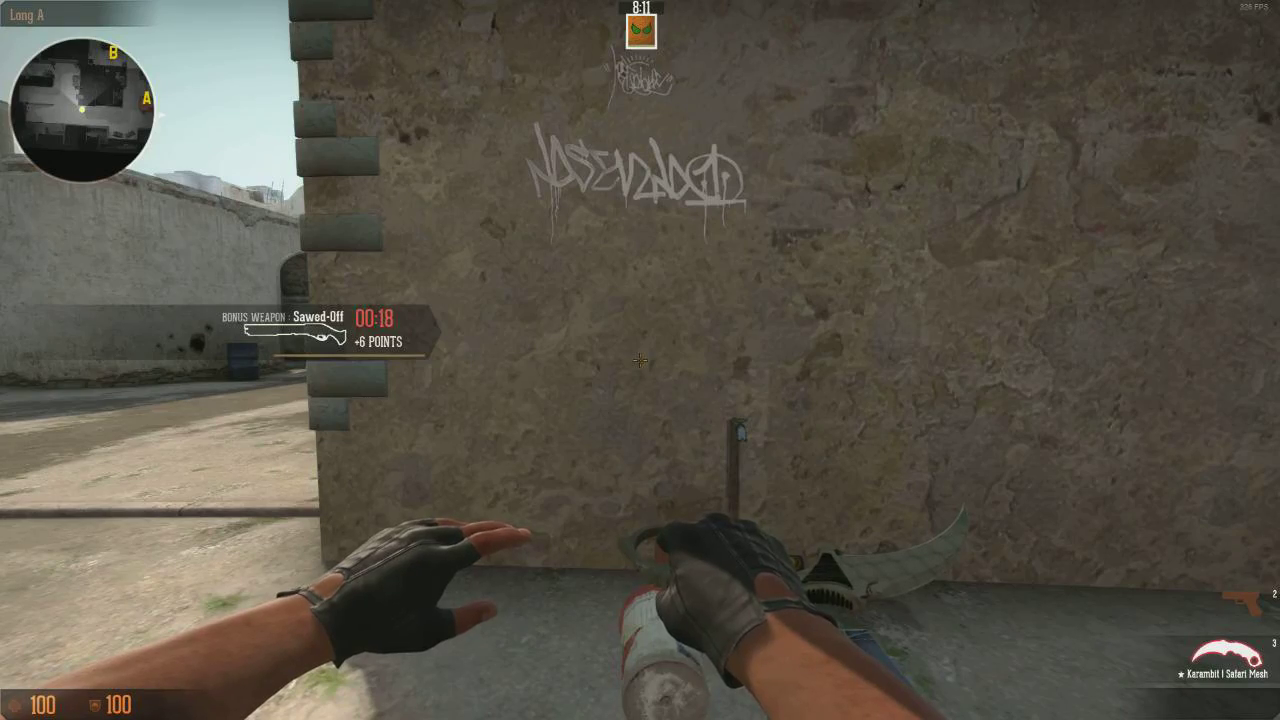
- Equip the Glock-18, list the audio files with la, enter another file number and play audio over voice chat while walking along Long A
{"action": "key", "text": "2"}
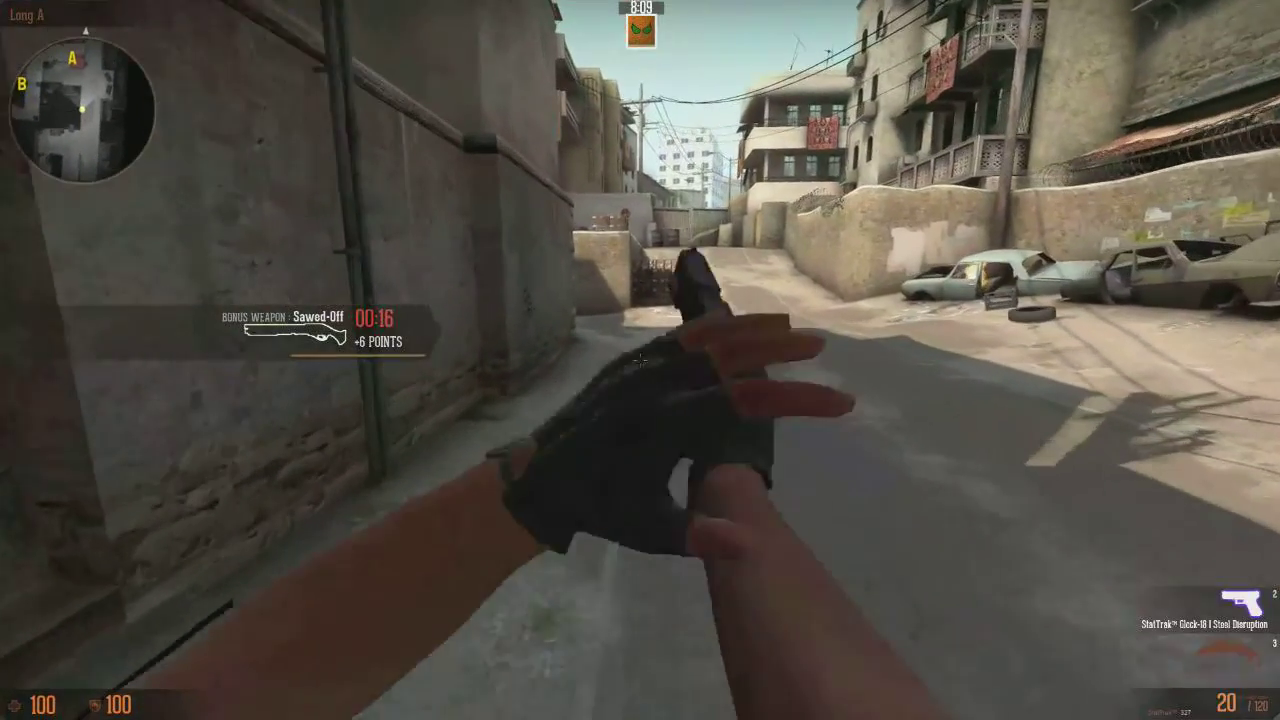
{"action": "key", "text": "grave"}
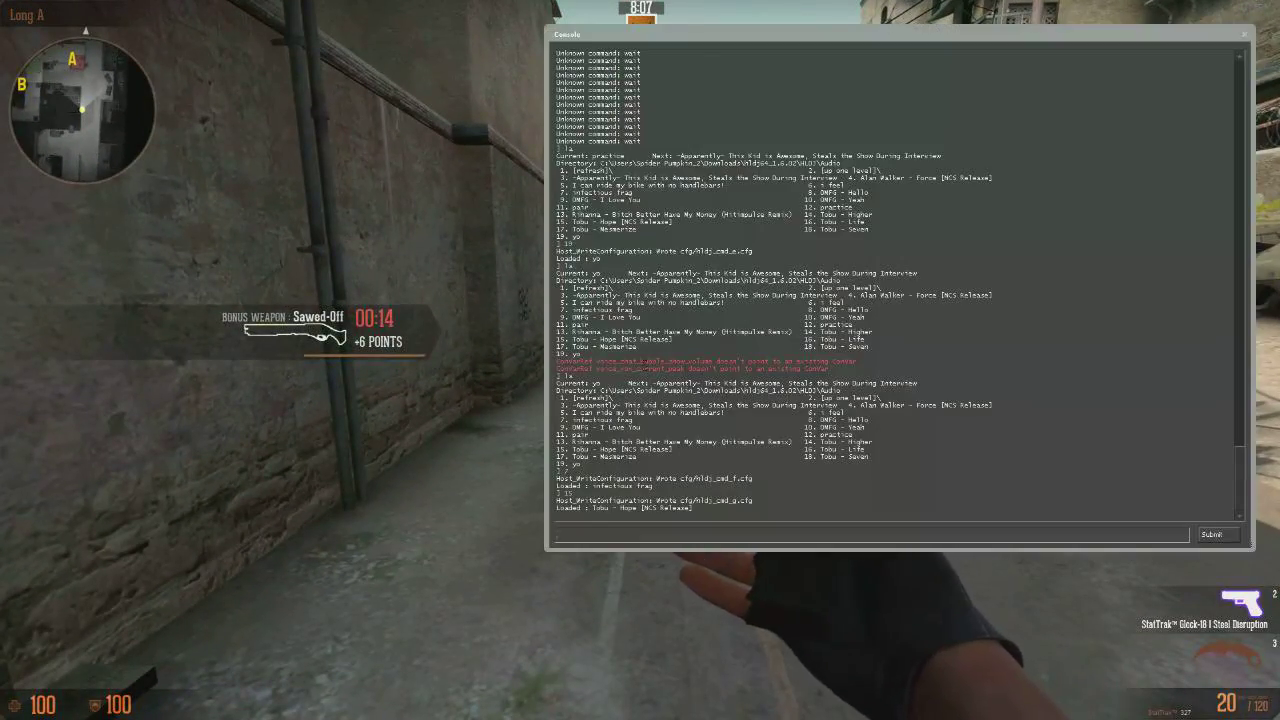
{"action": "type", "text": "la"}
{"action": "key", "text": "Return"}
{"action": "type", "text": "1"}
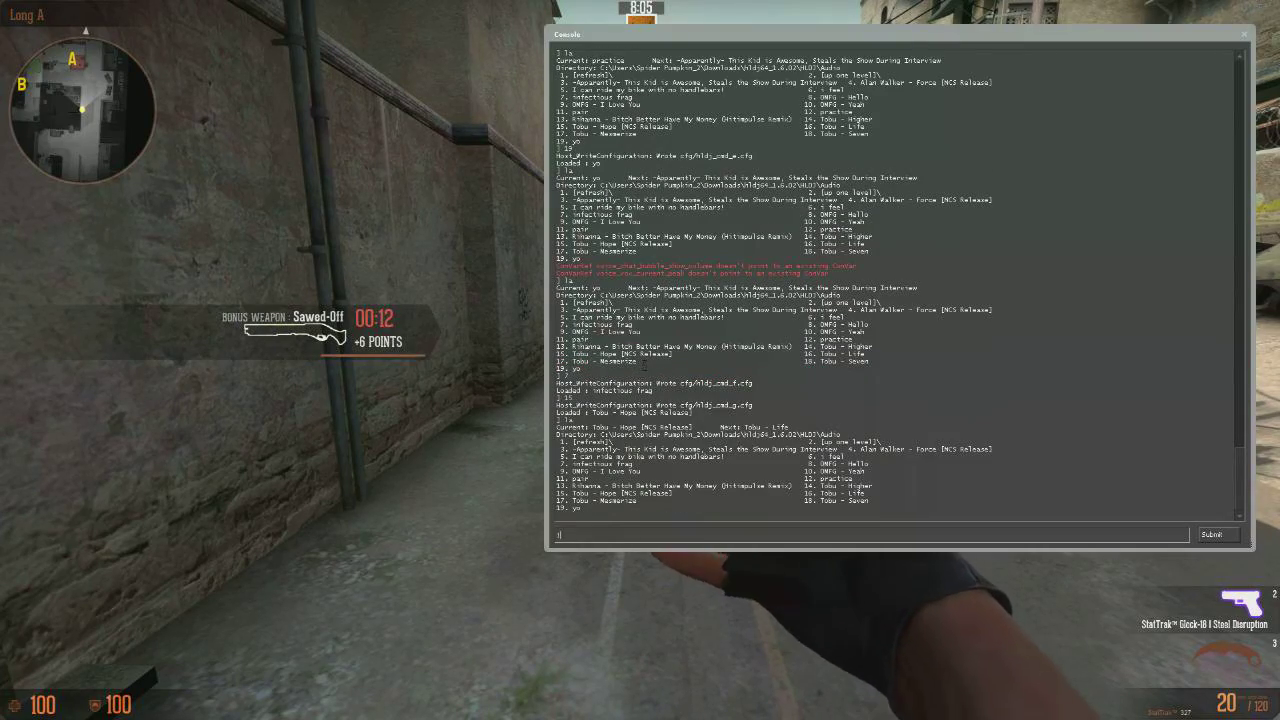
{"action": "key", "text": "Return"}
{"action": "key", "text": "grave"}
{"action": "key", "text": "f"}
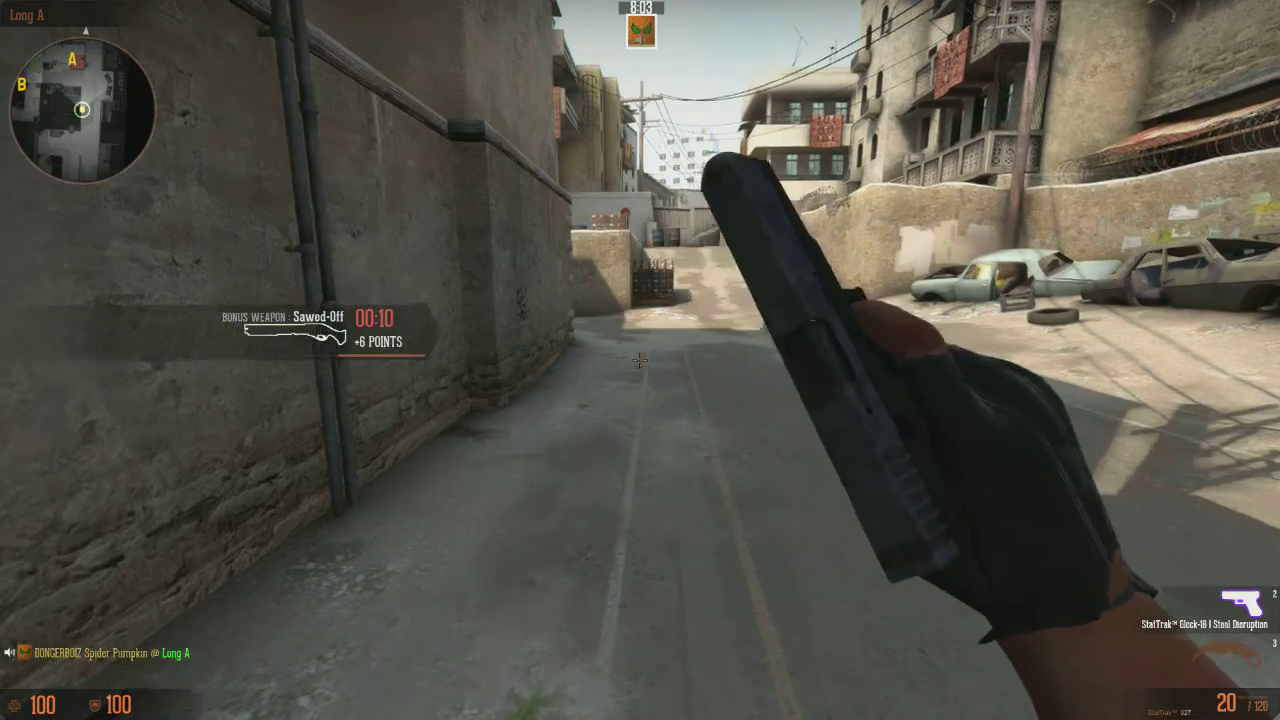
{"action": "key", "text": "w"}
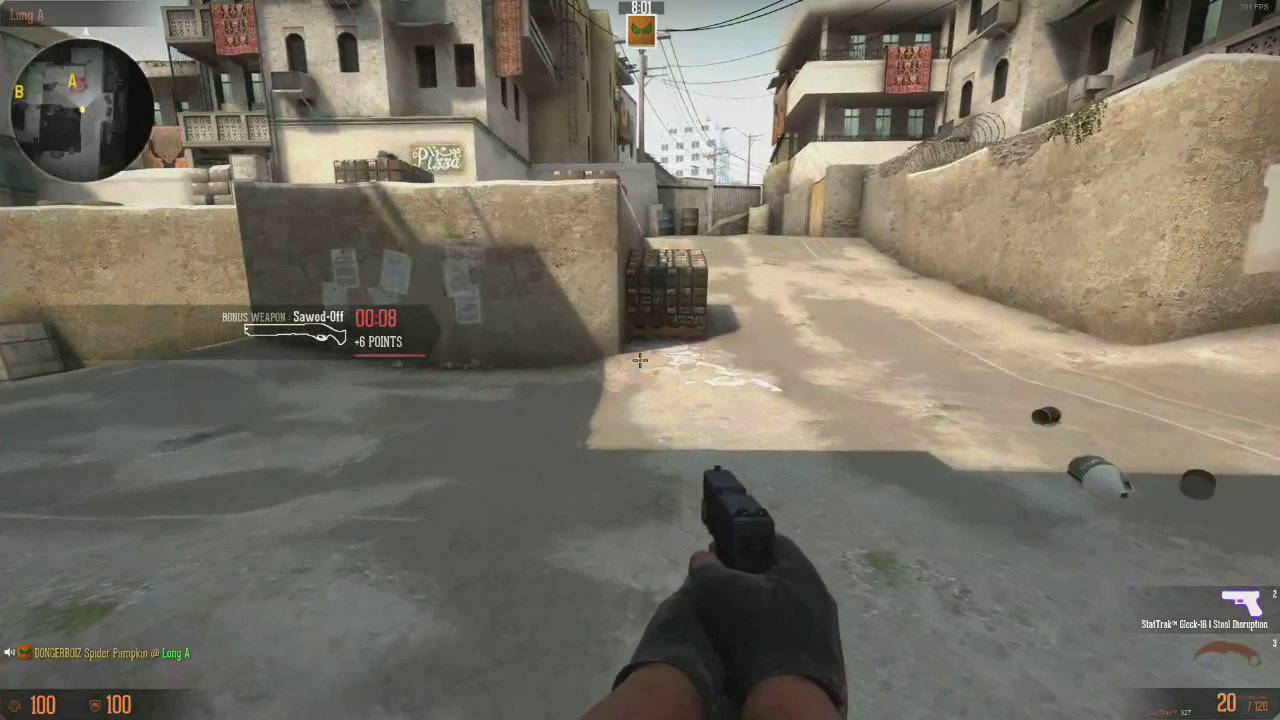